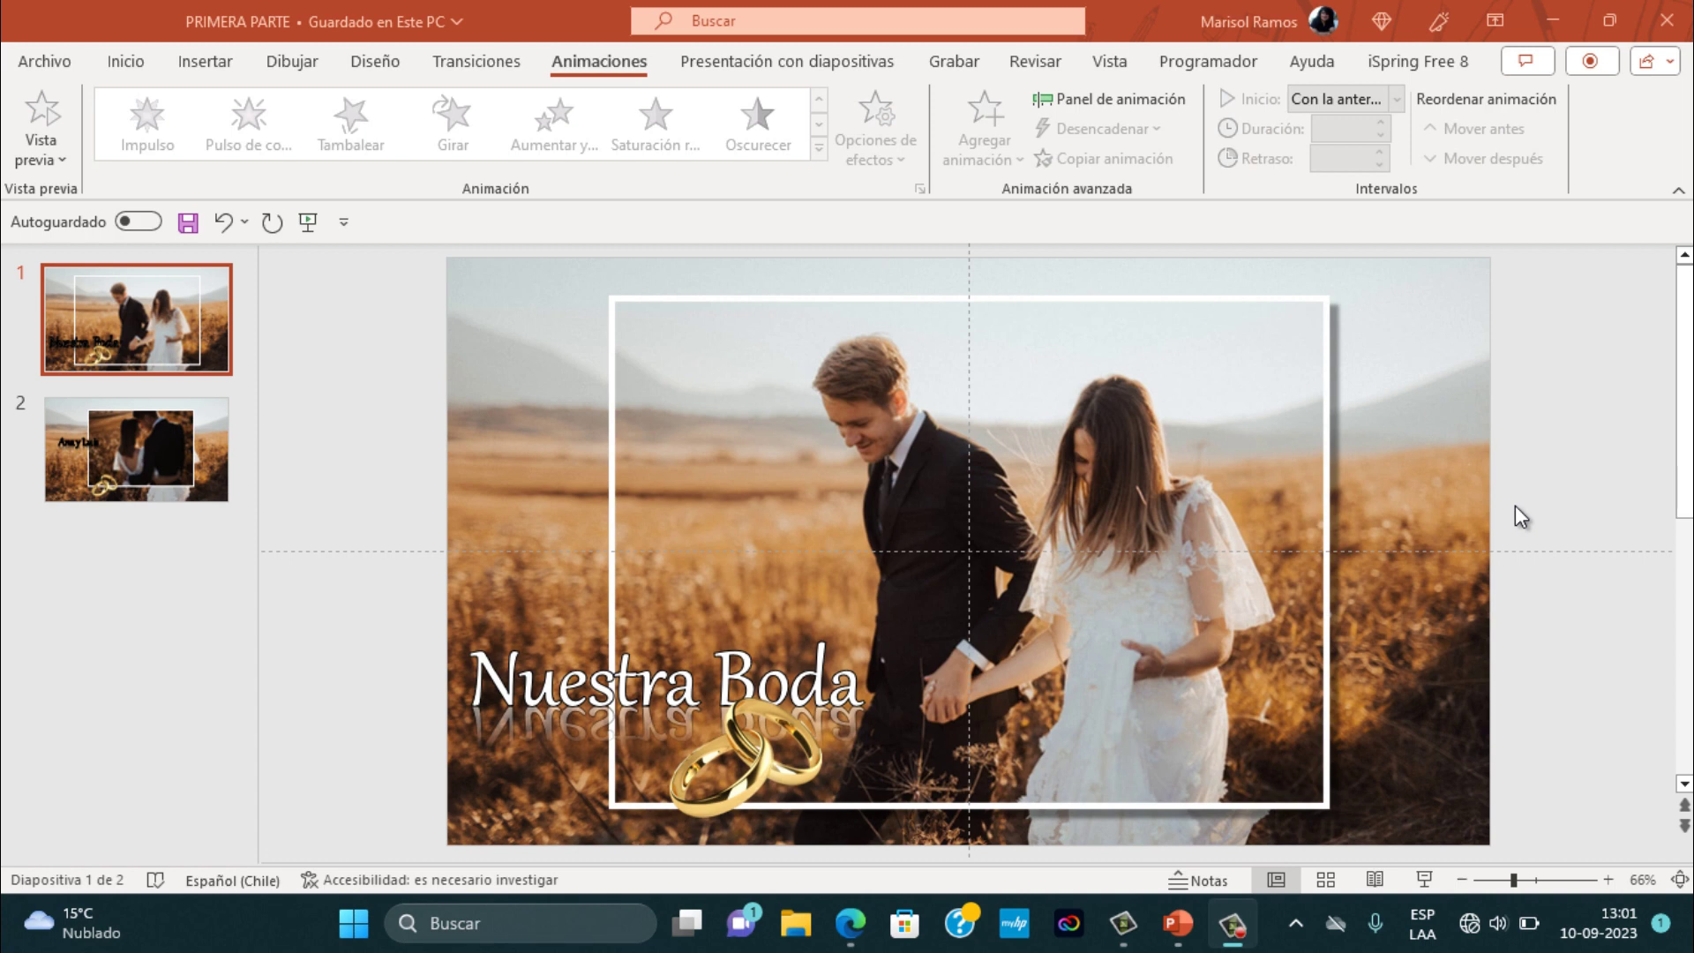
- Select the white rectangle frame over the couple photo on slide 1
left_click(1148, 325)
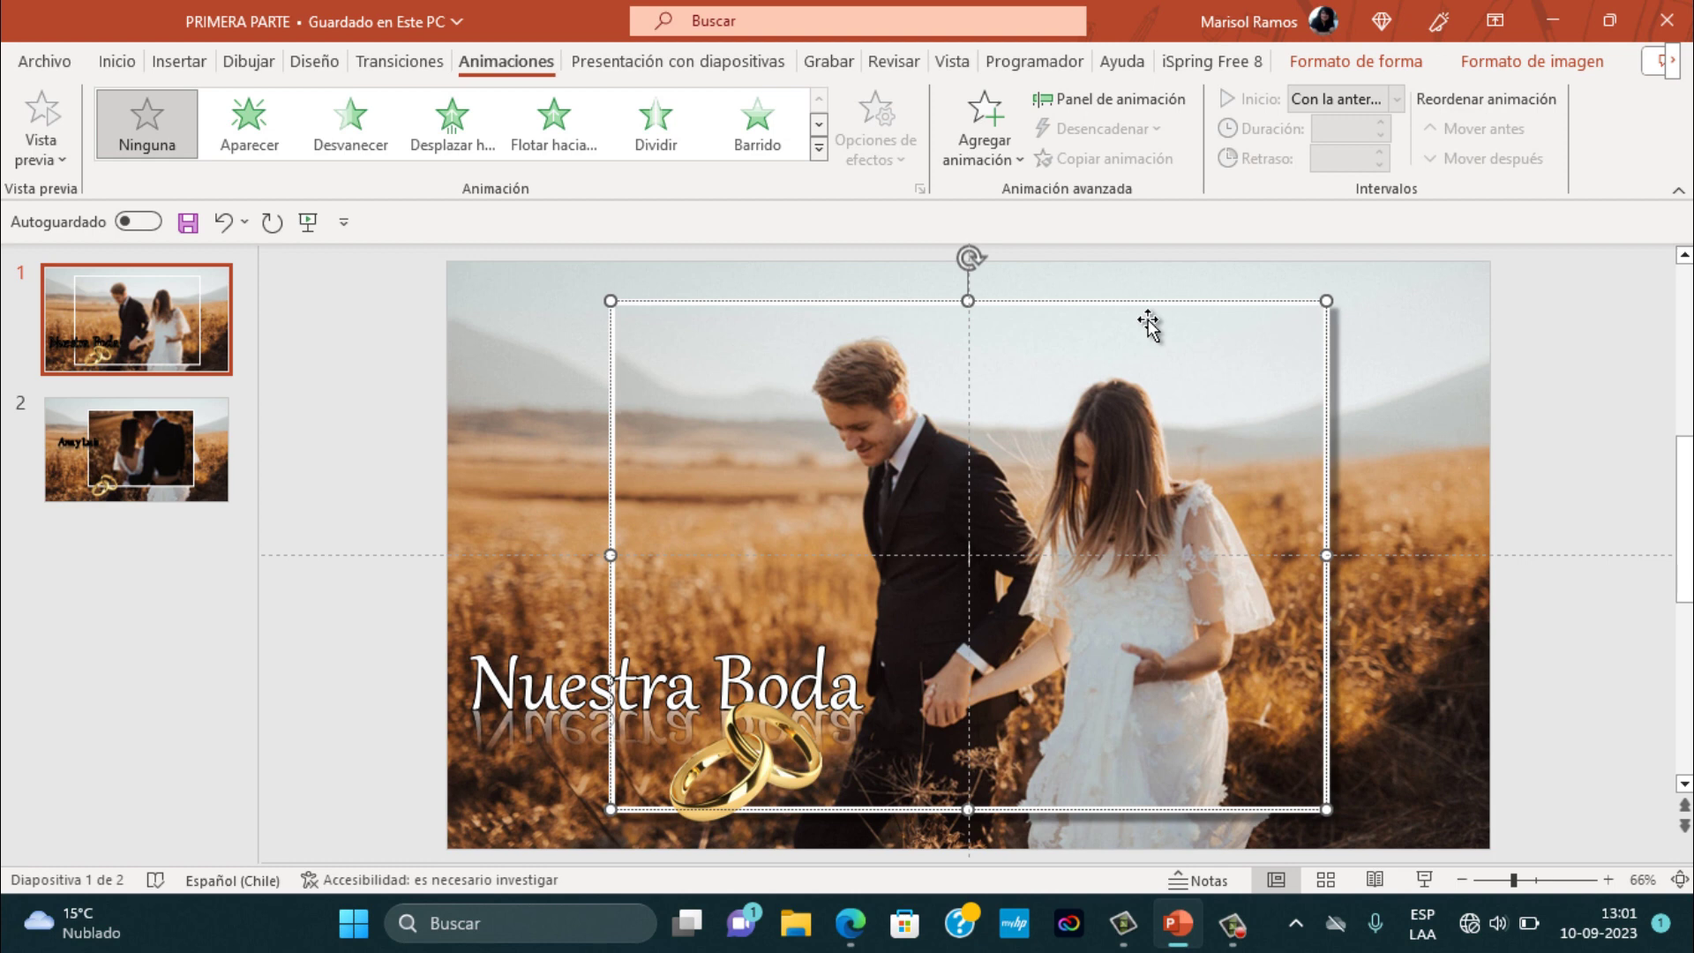
- Hide Rectángulo 4 in the Selection pane and select the full-slide photo Rectángulo 3
left_click(1326, 54)
left_click(1275, 156)
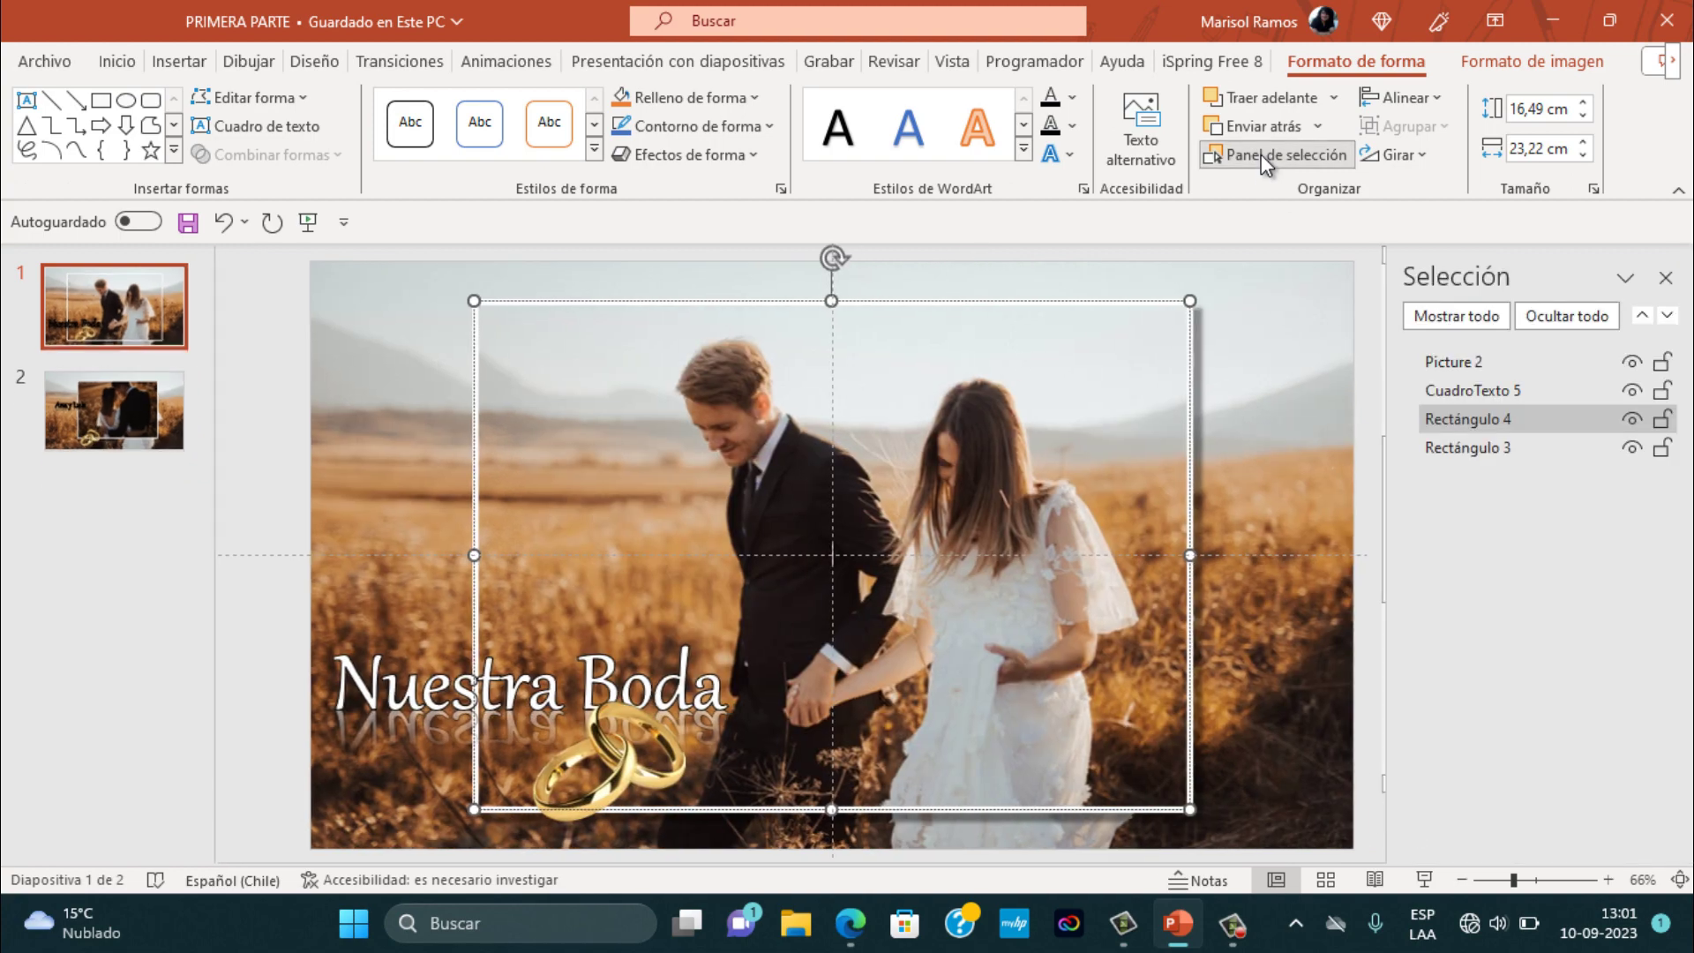
left_click(1633, 415)
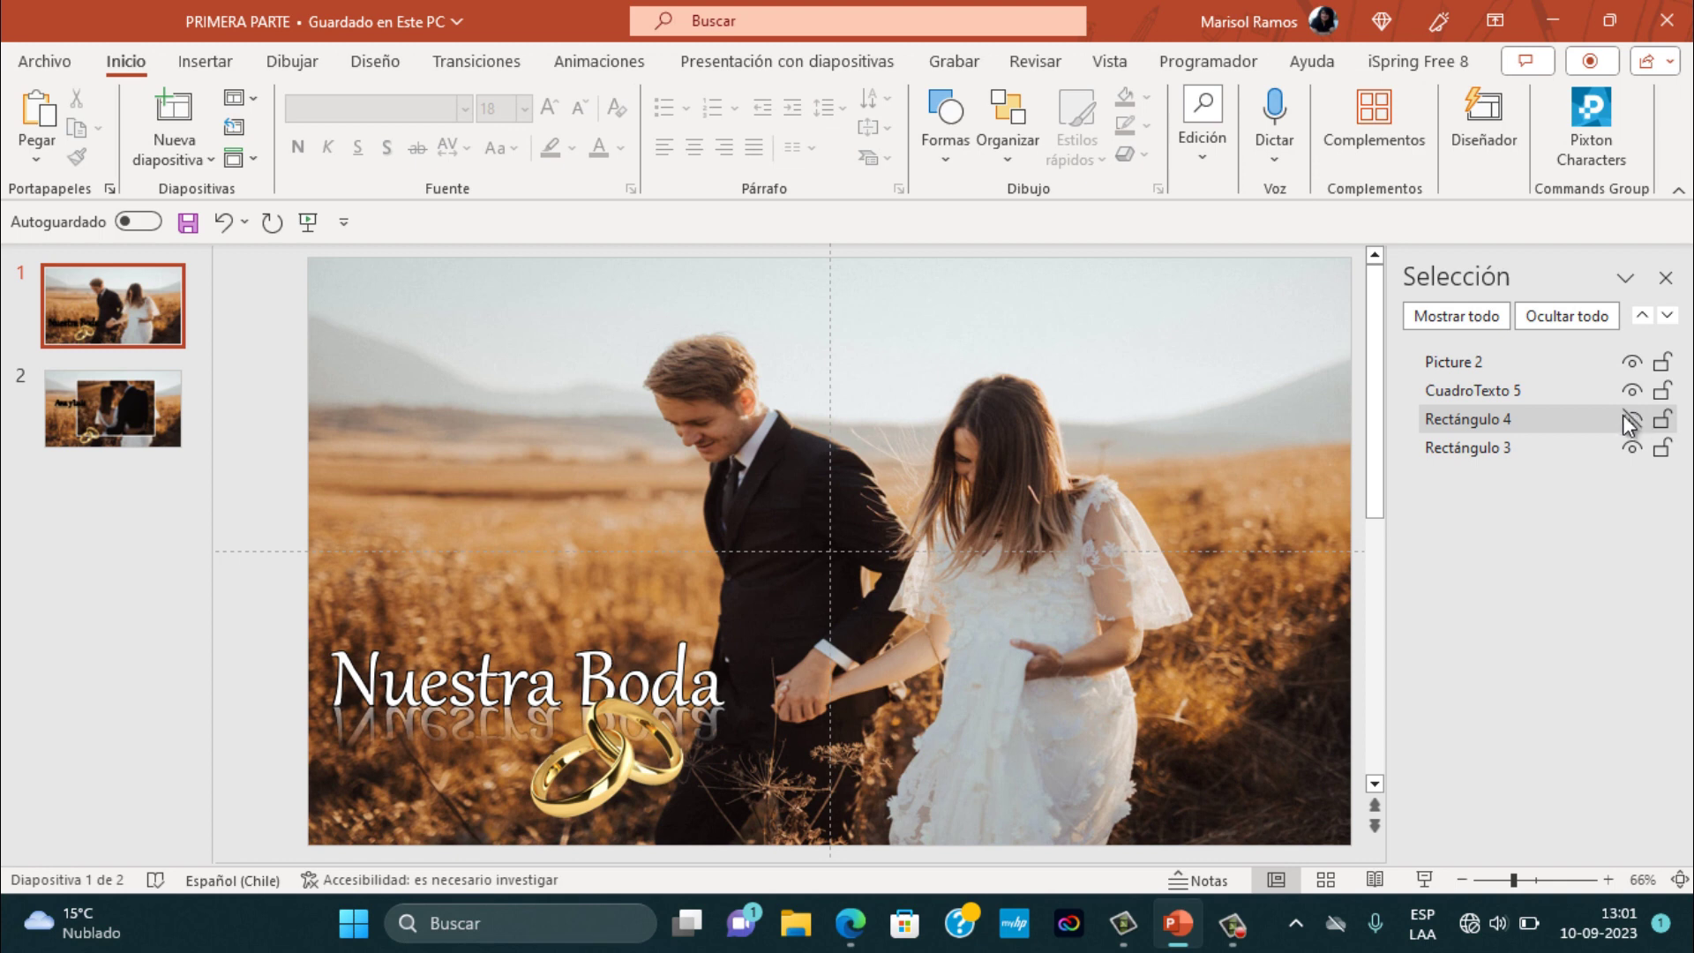
left_click(1147, 344)
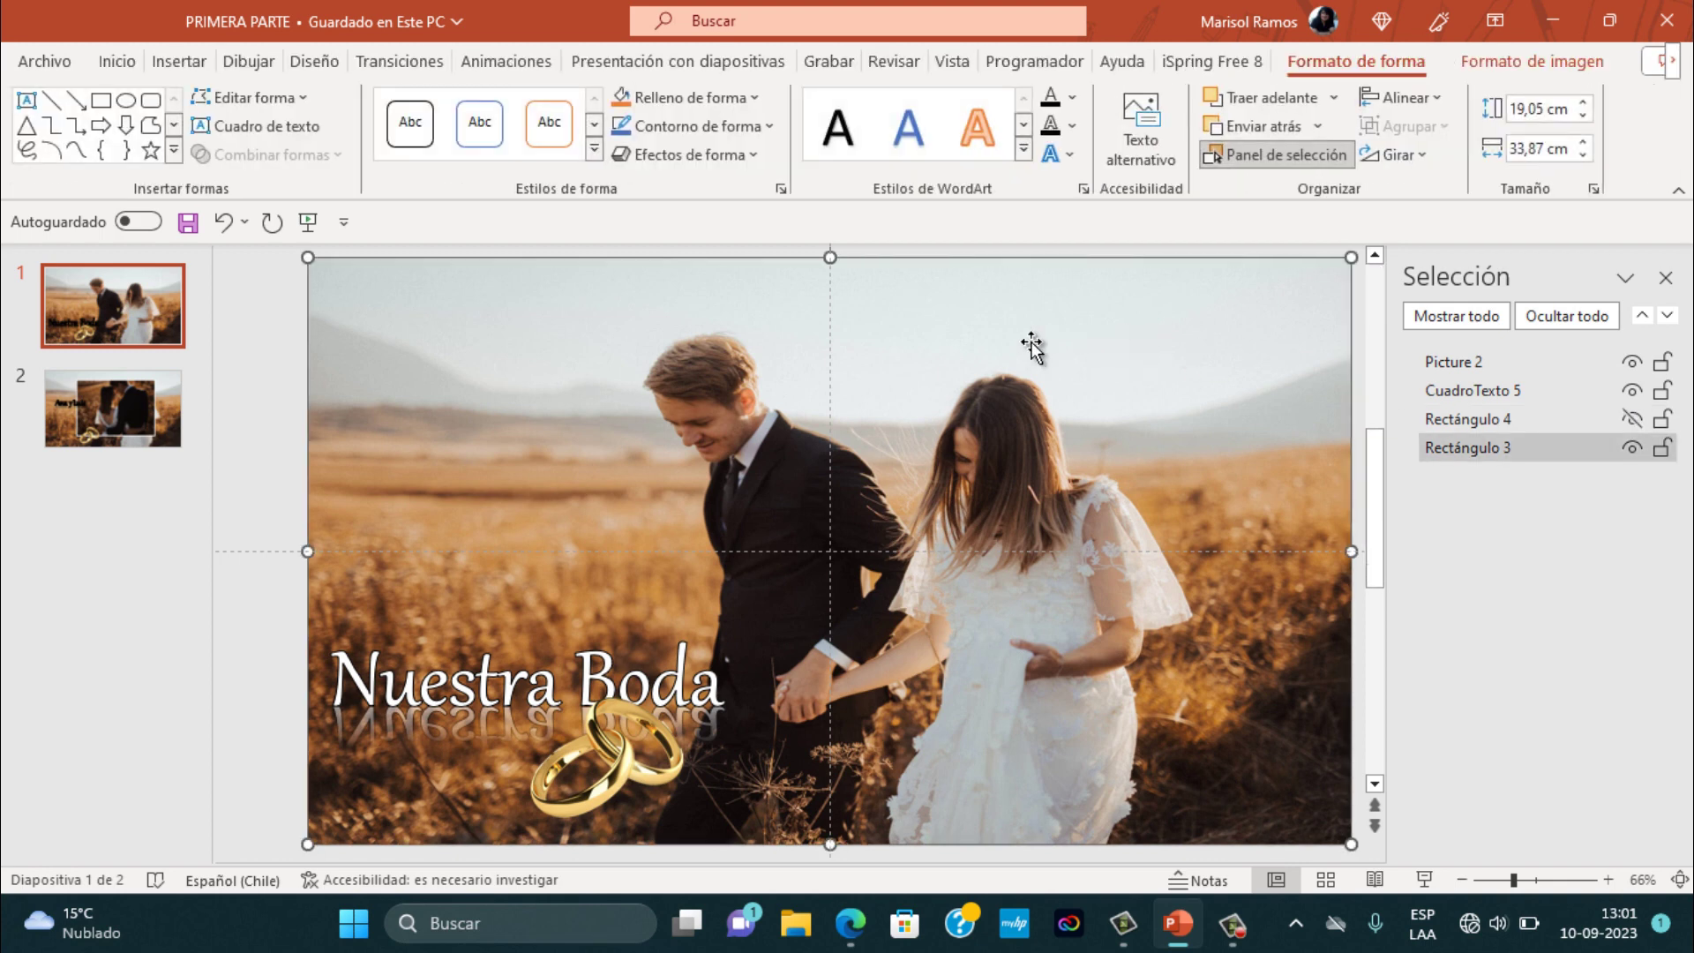
- Give Rectángulo 3 an Aumentar y hundir emphasis starting Con la anterior
left_click(525, 62)
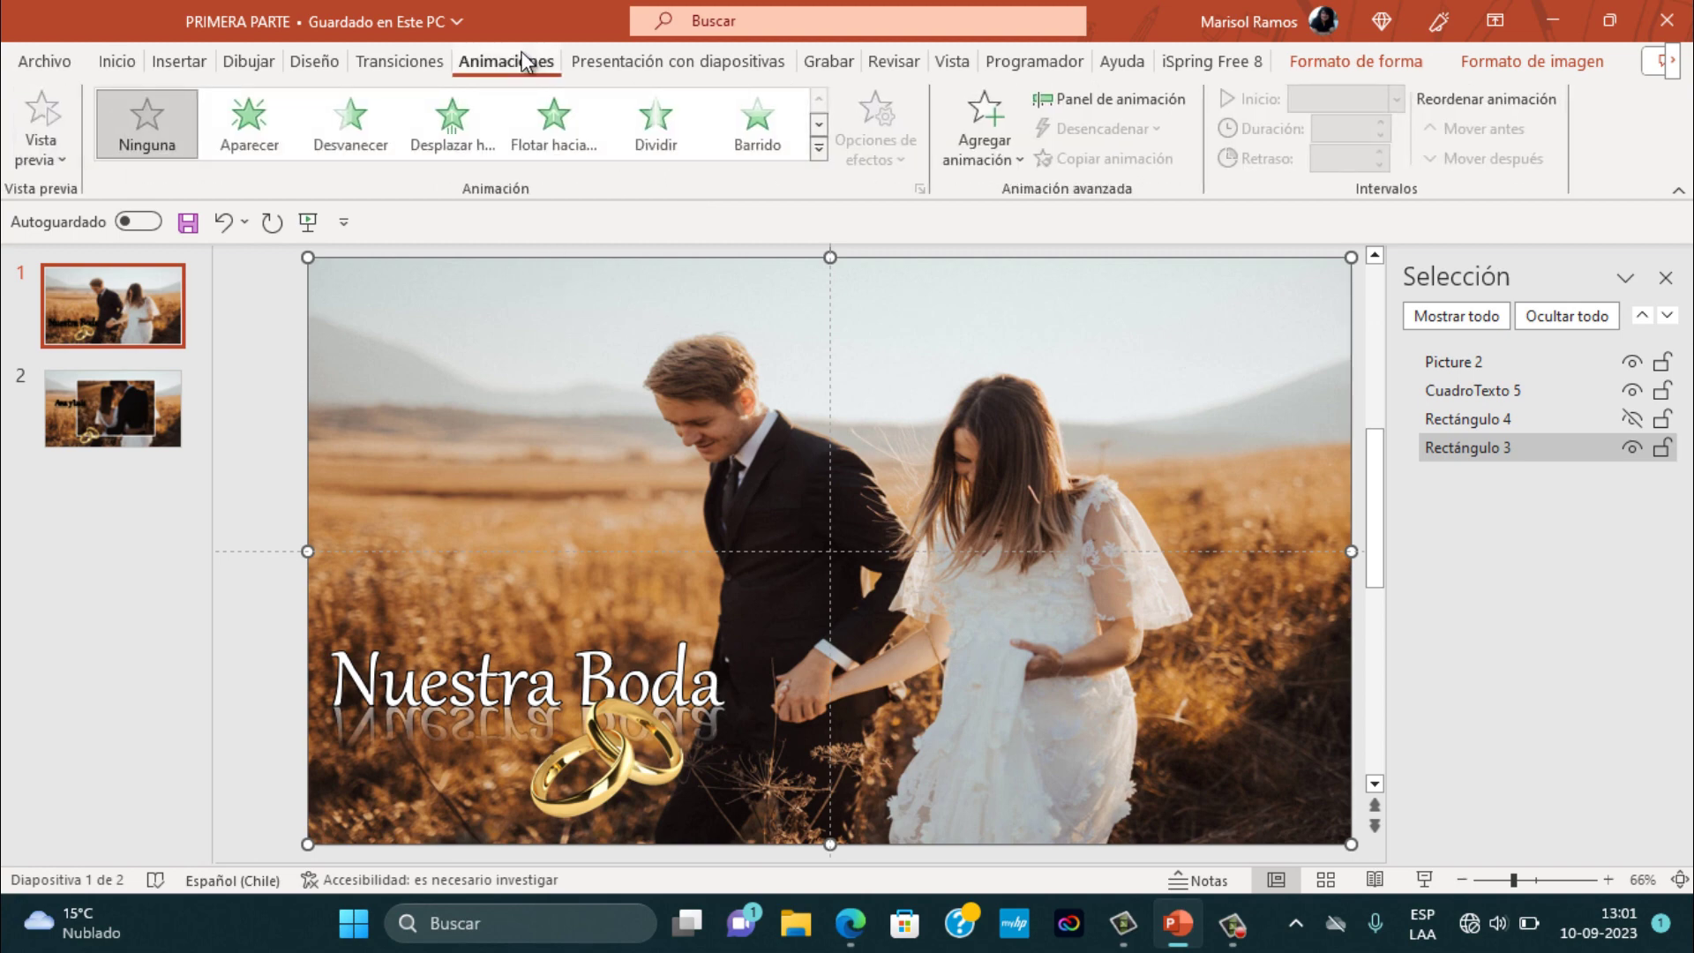
left_click(823, 147)
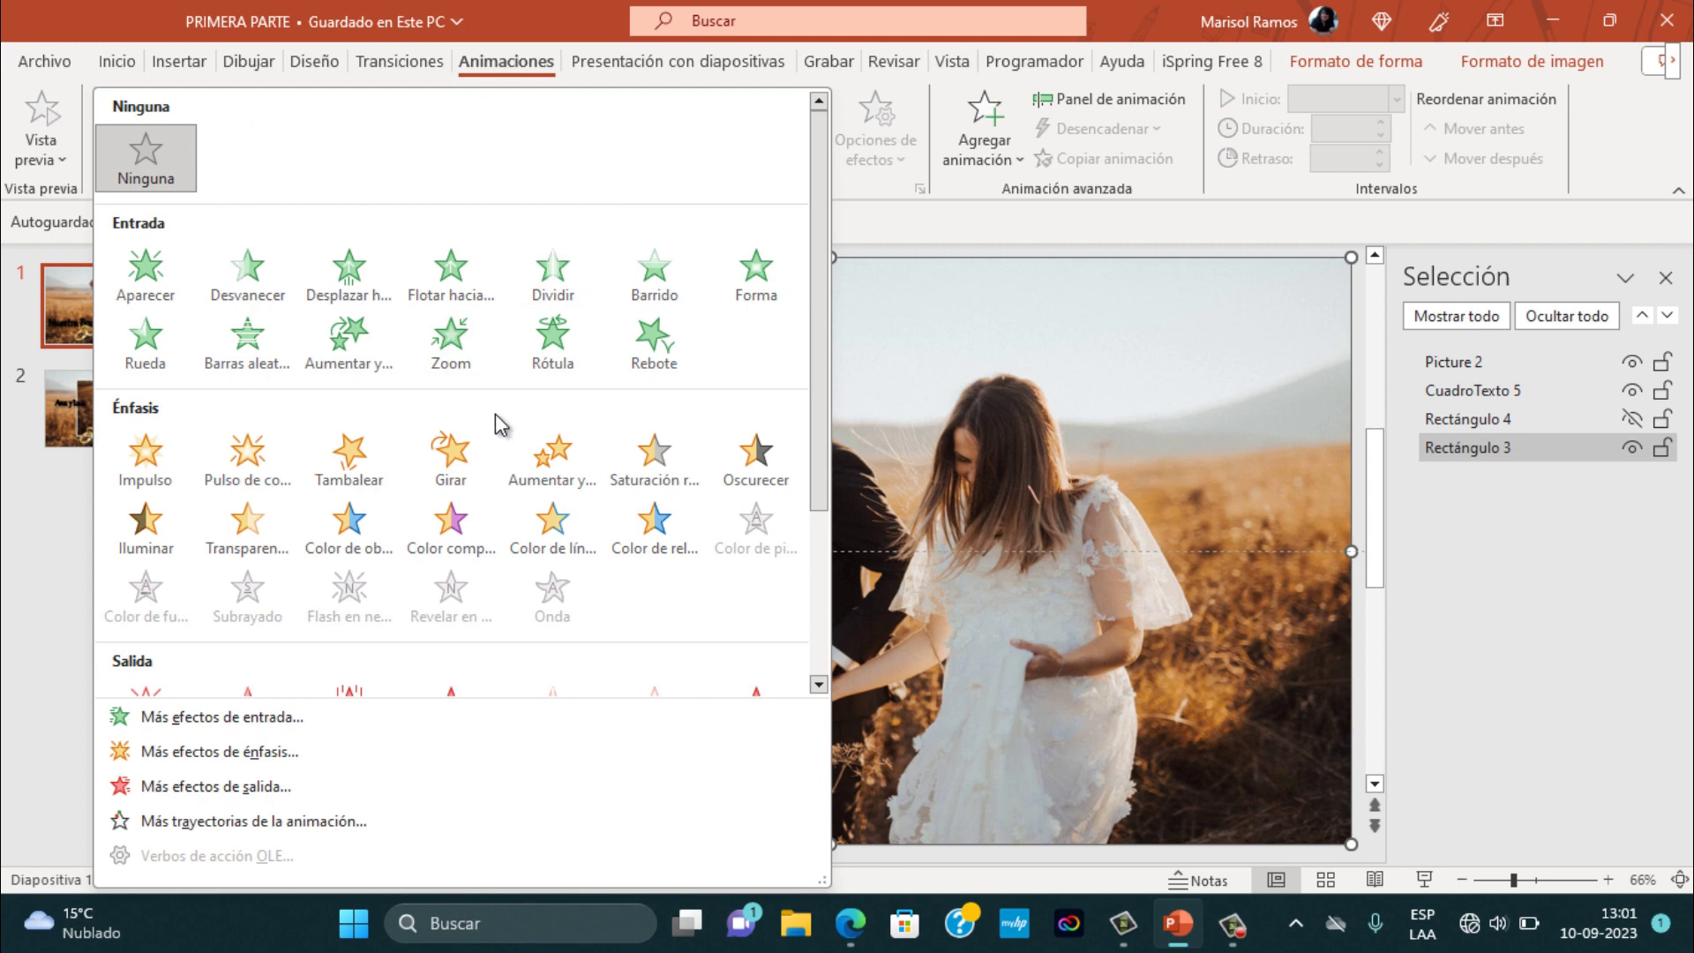
left_click(549, 454)
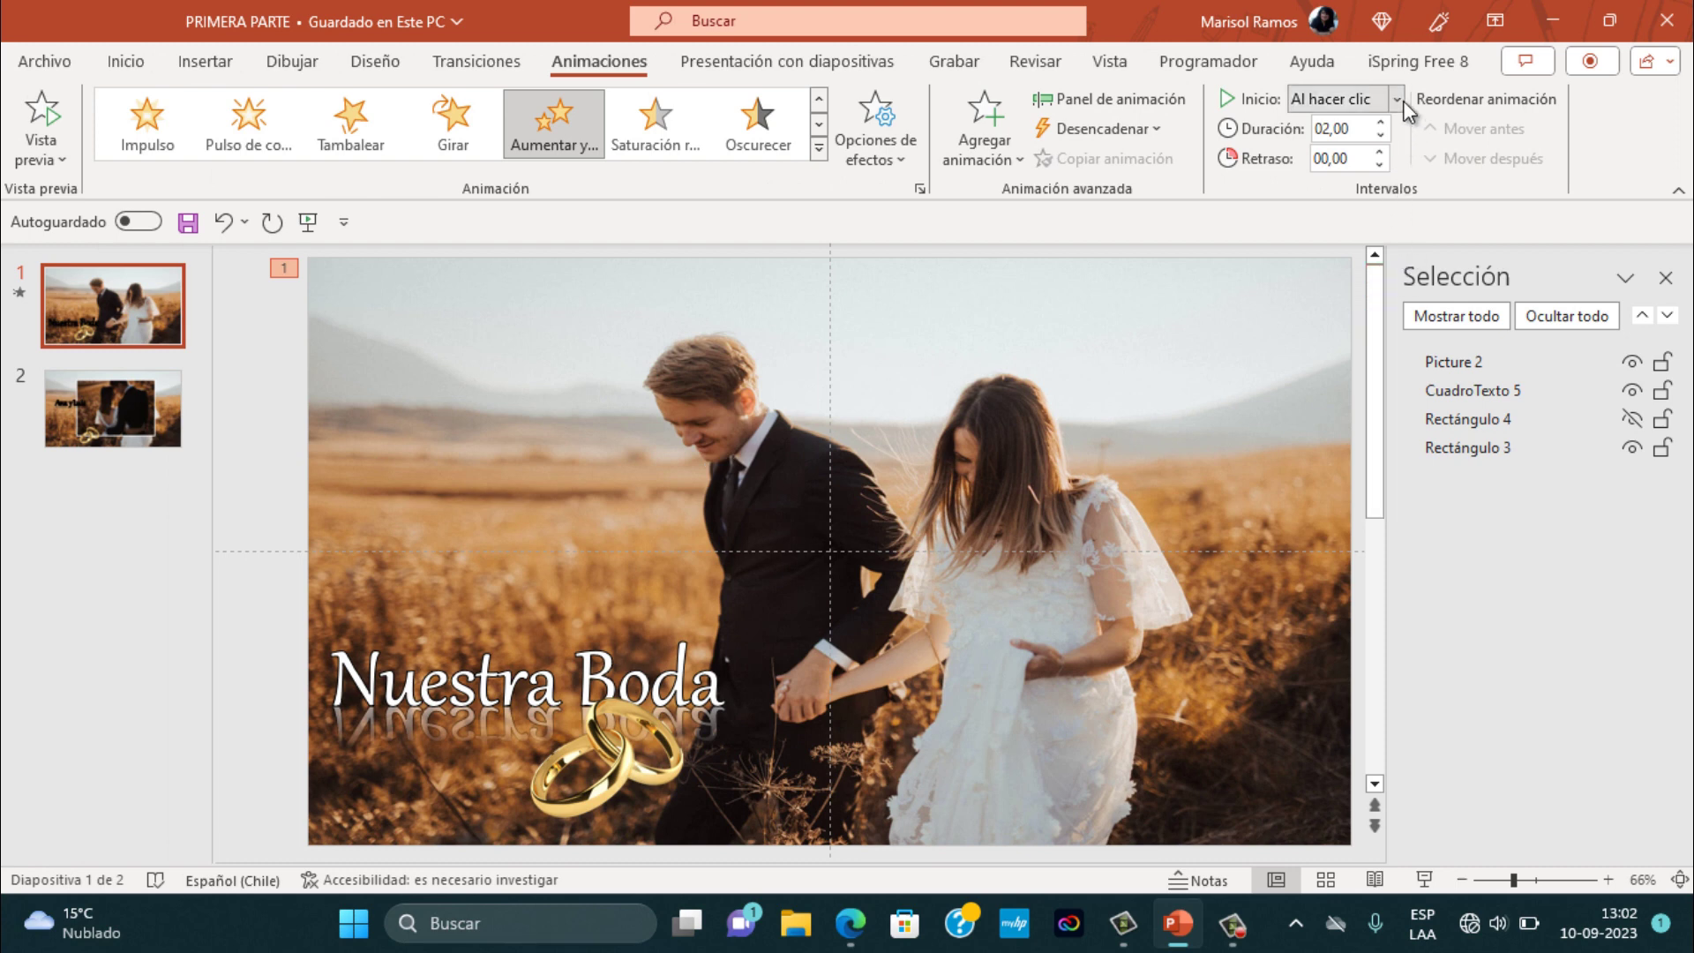
left_click(1397, 99)
left_click(1350, 158)
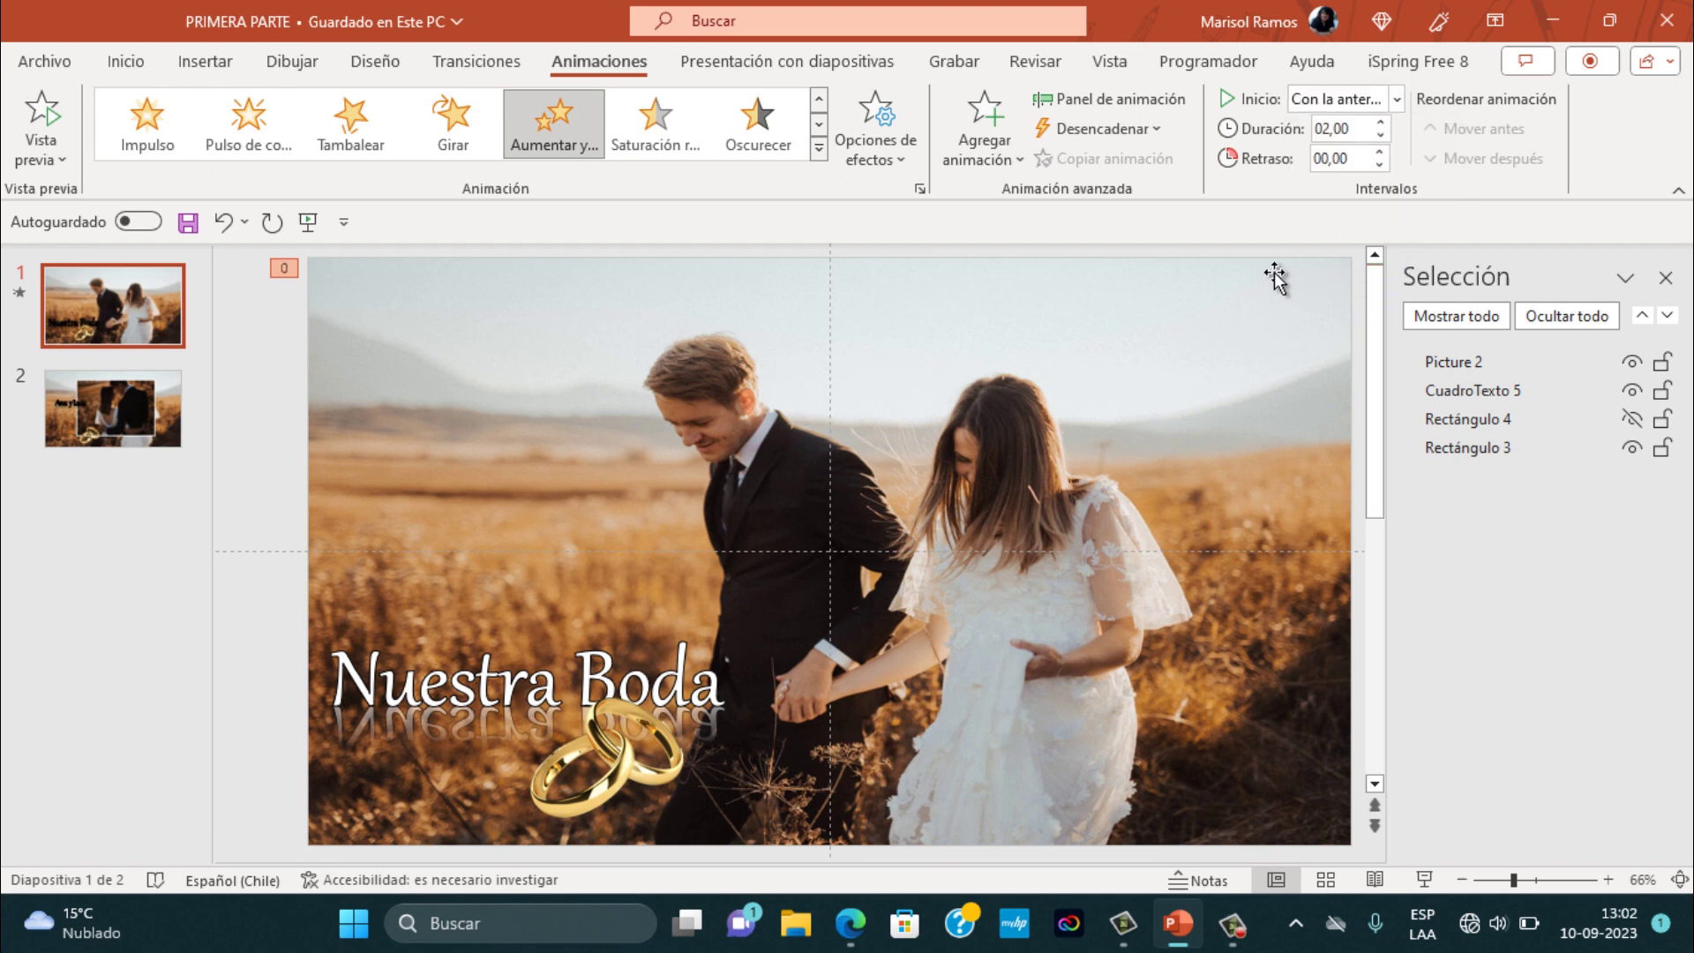
left_click(1110, 97)
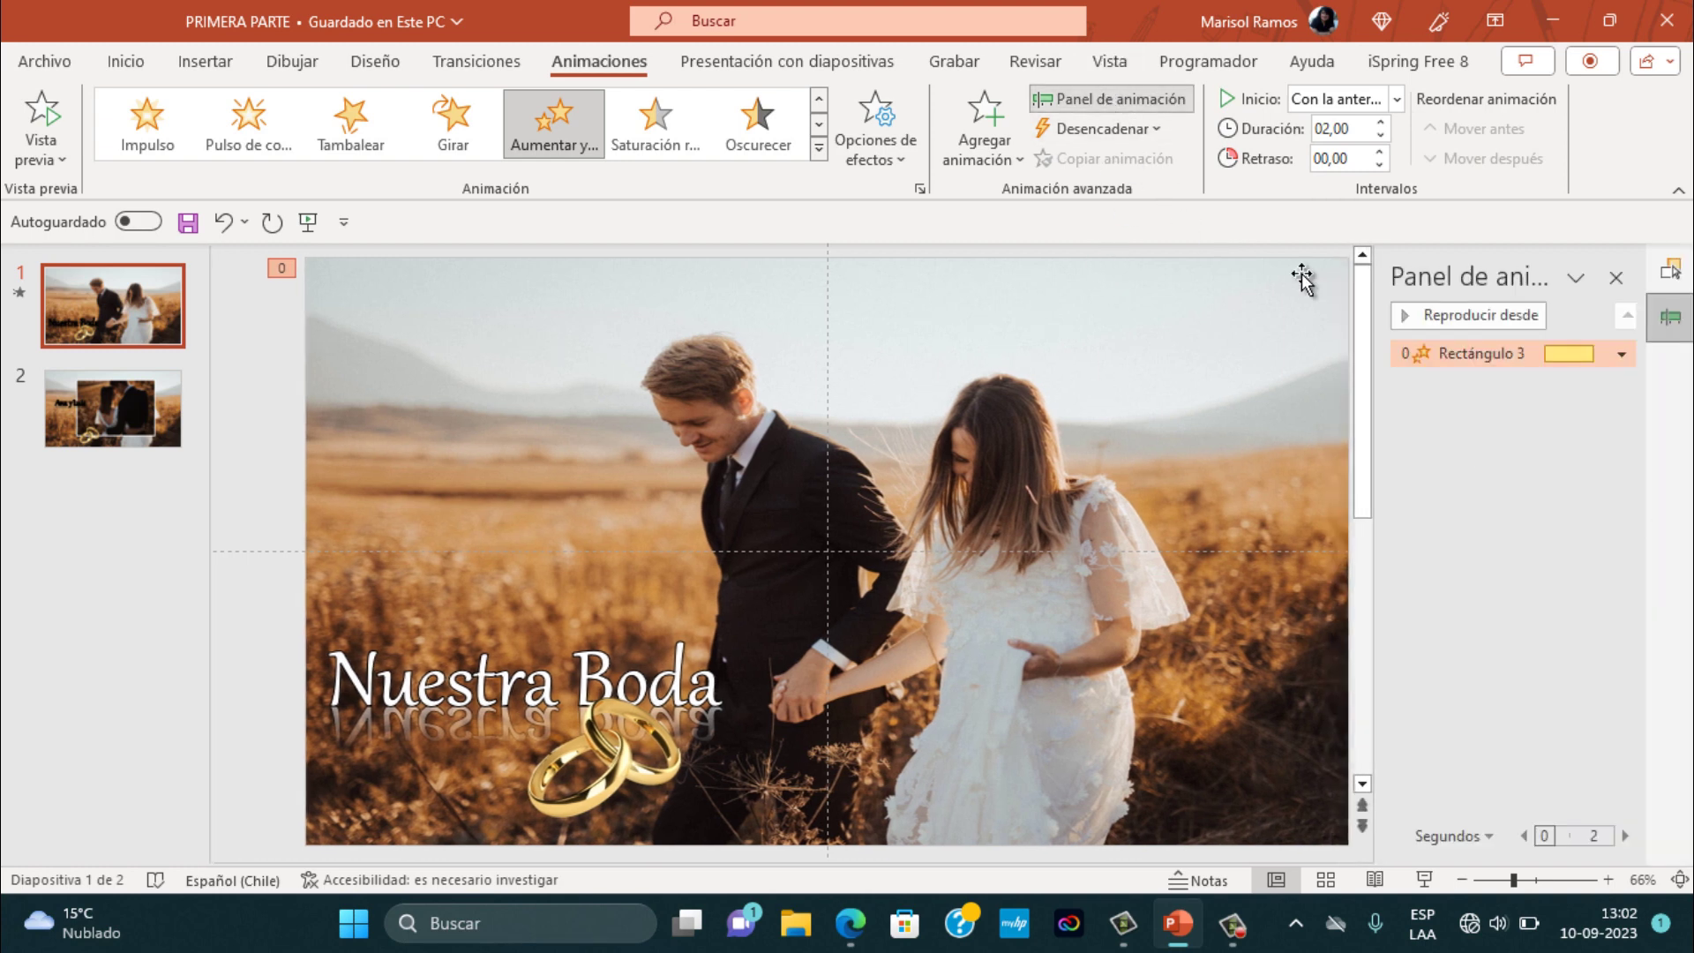
left_click(1621, 353)
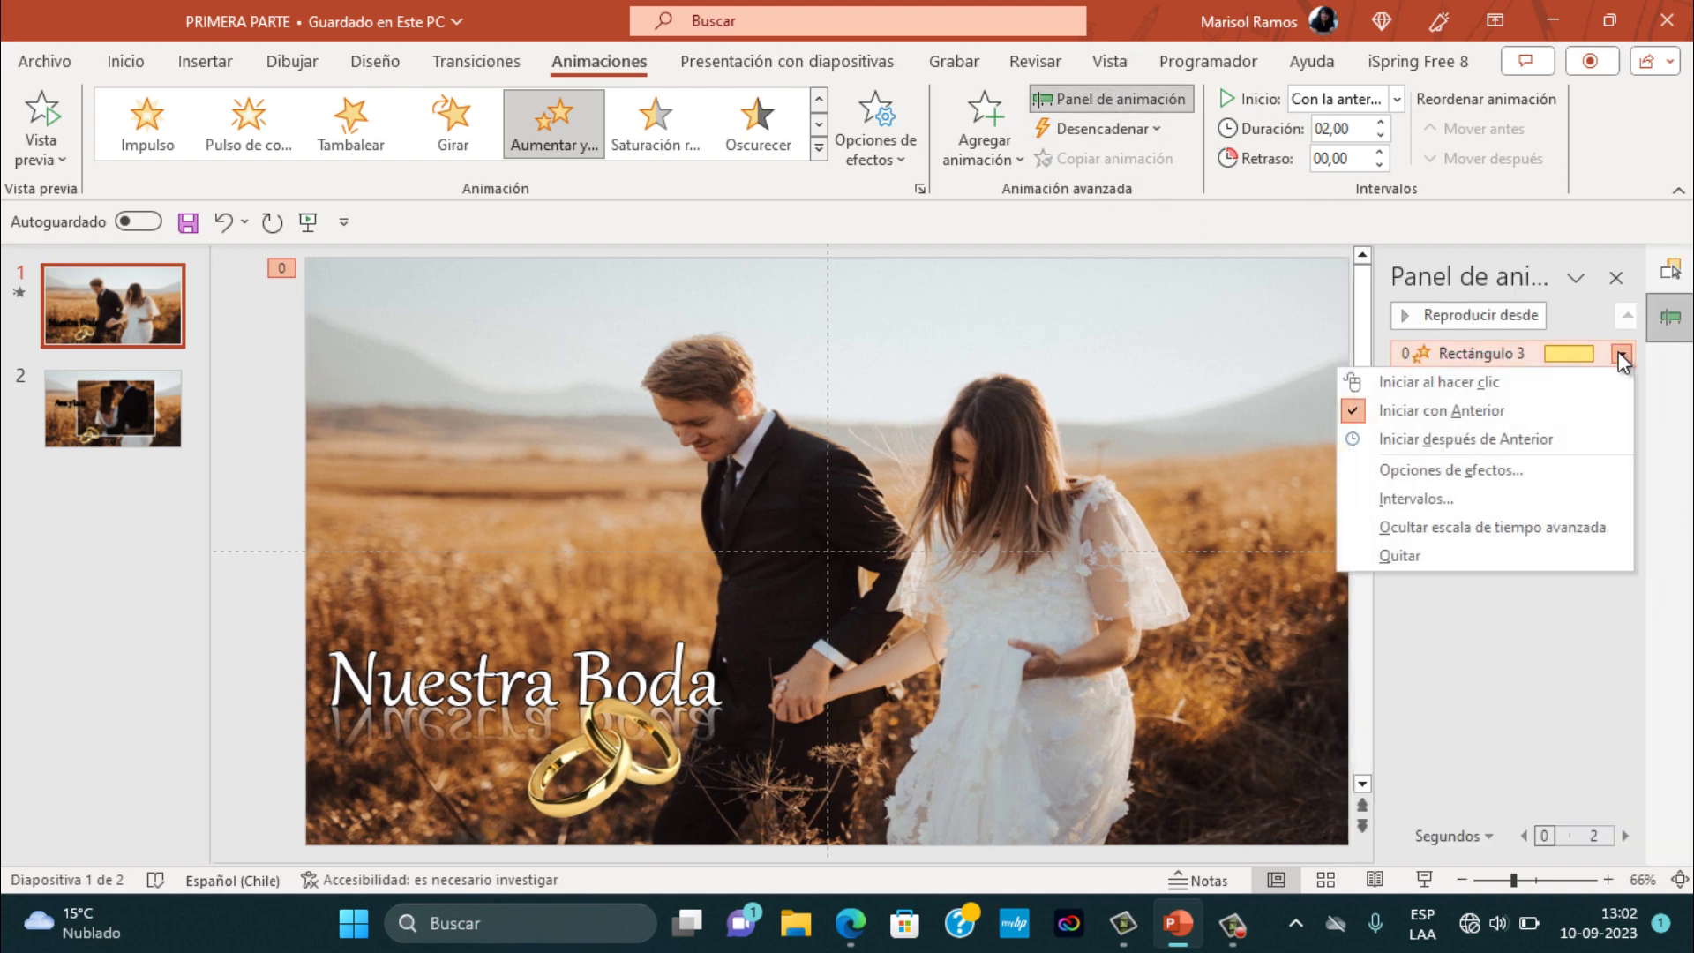
- Change the photo's Aumentar y hundir custom size from 150% to 120%
left_click(1362, 470)
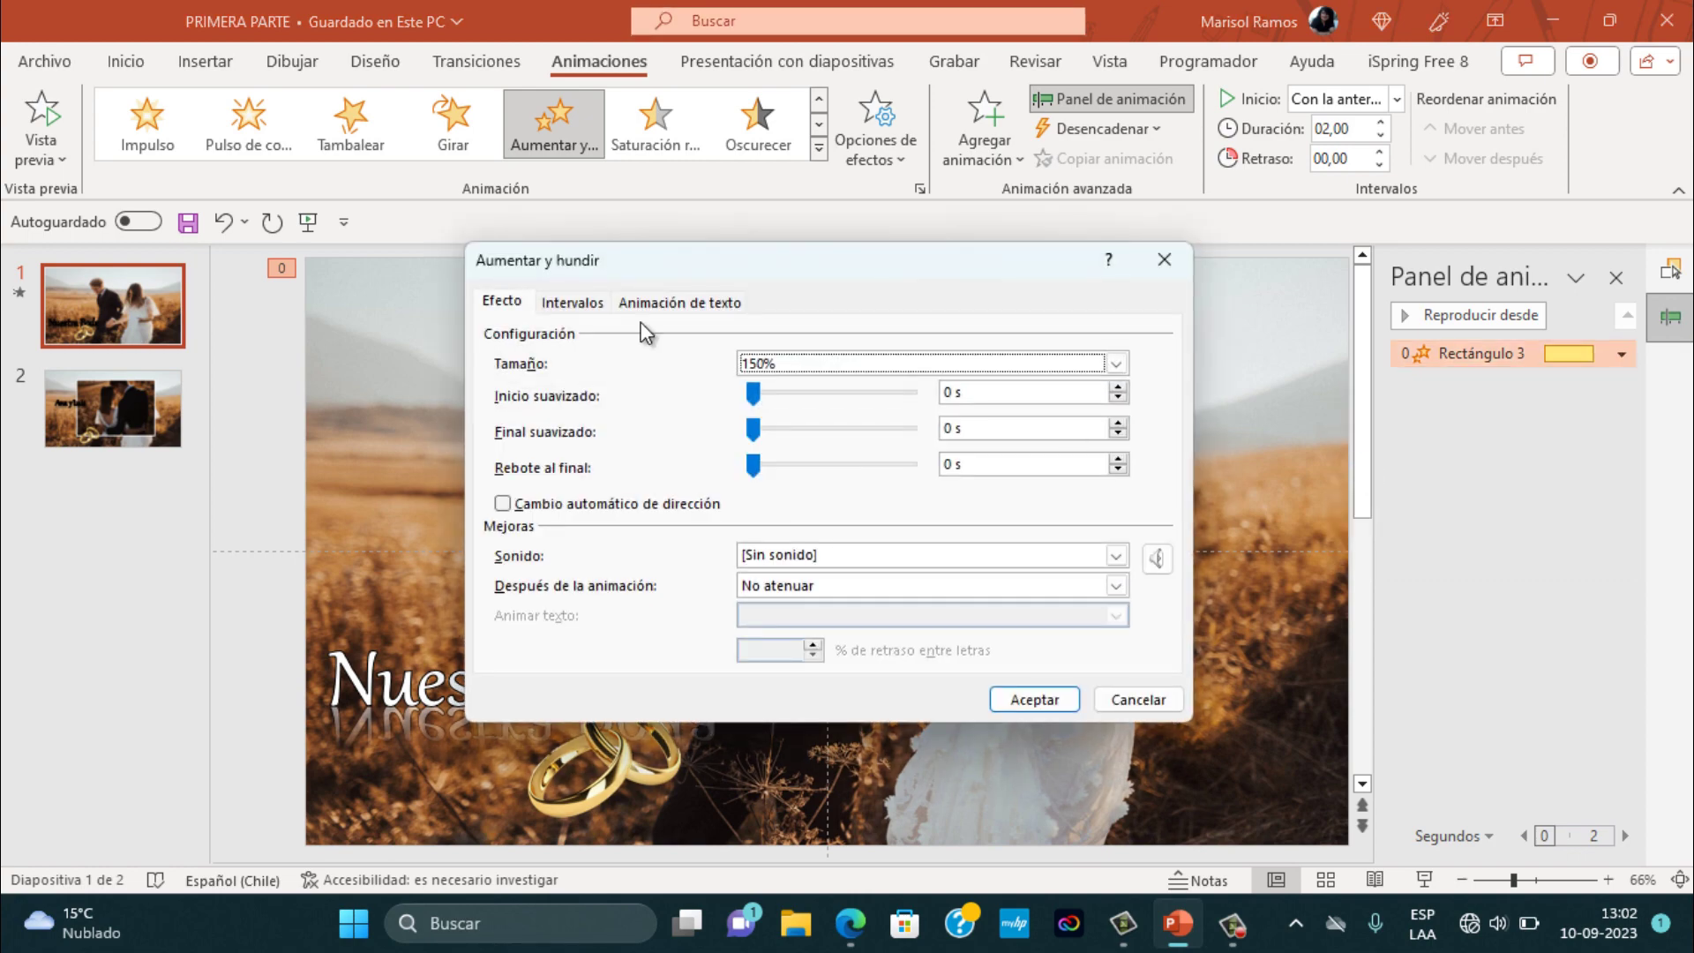
left_click(1117, 364)
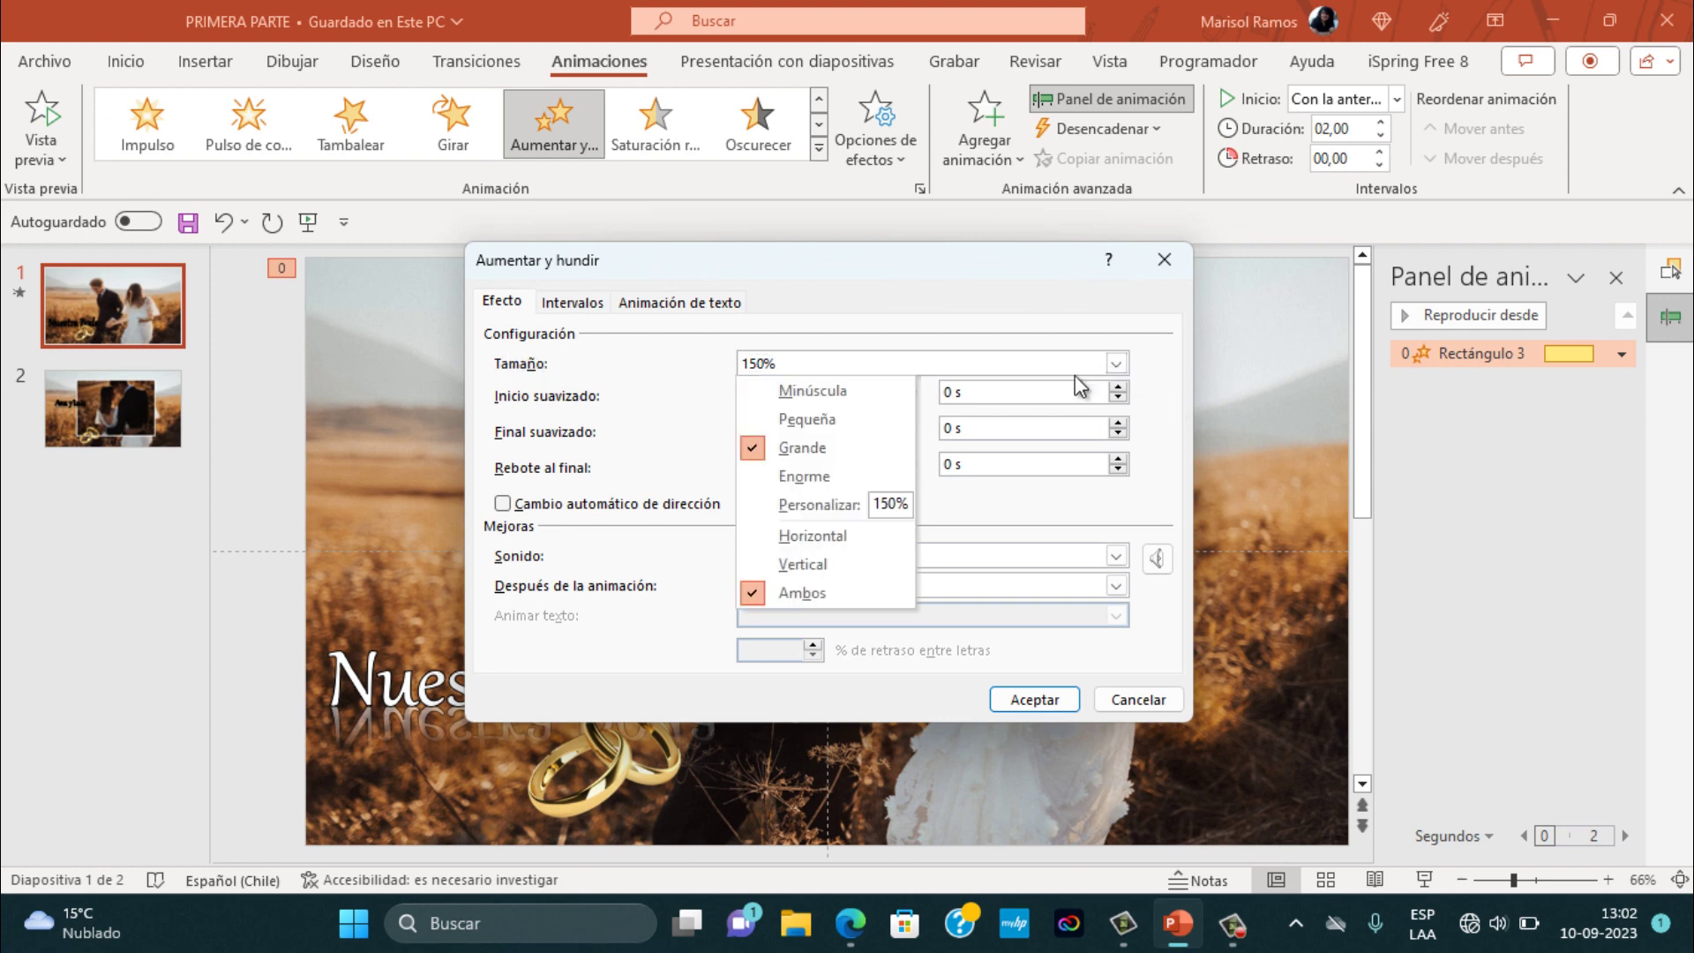
left_click(886, 503)
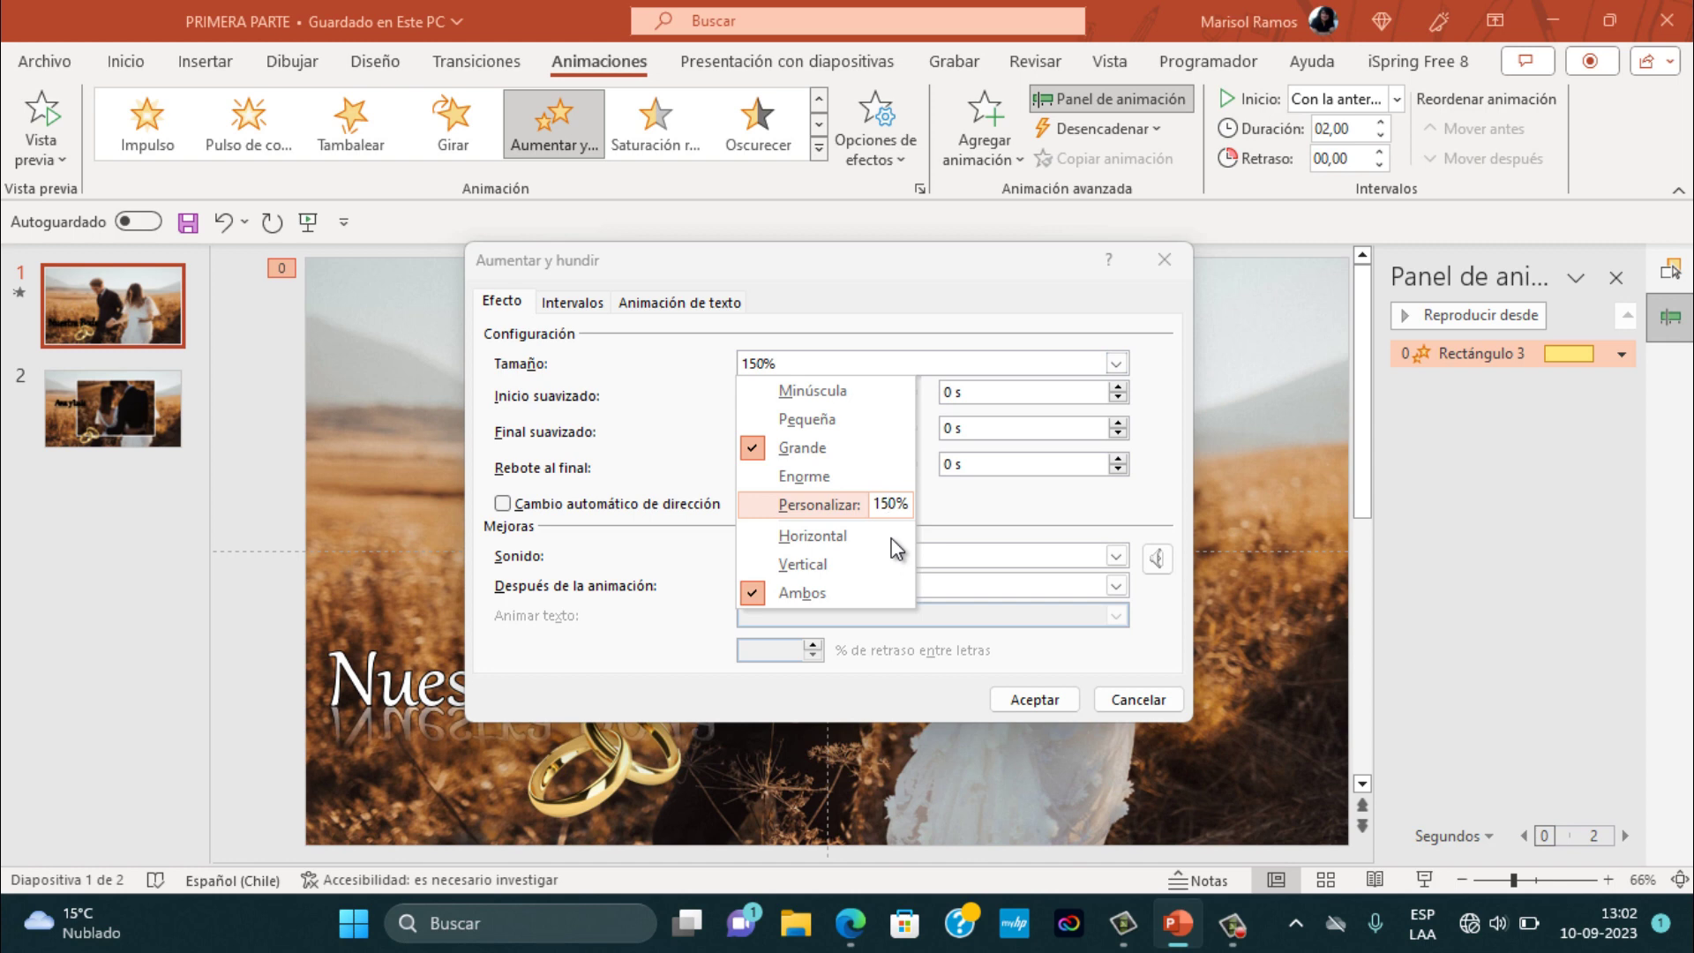
key("BackSpace")
type("2")
key("Return")
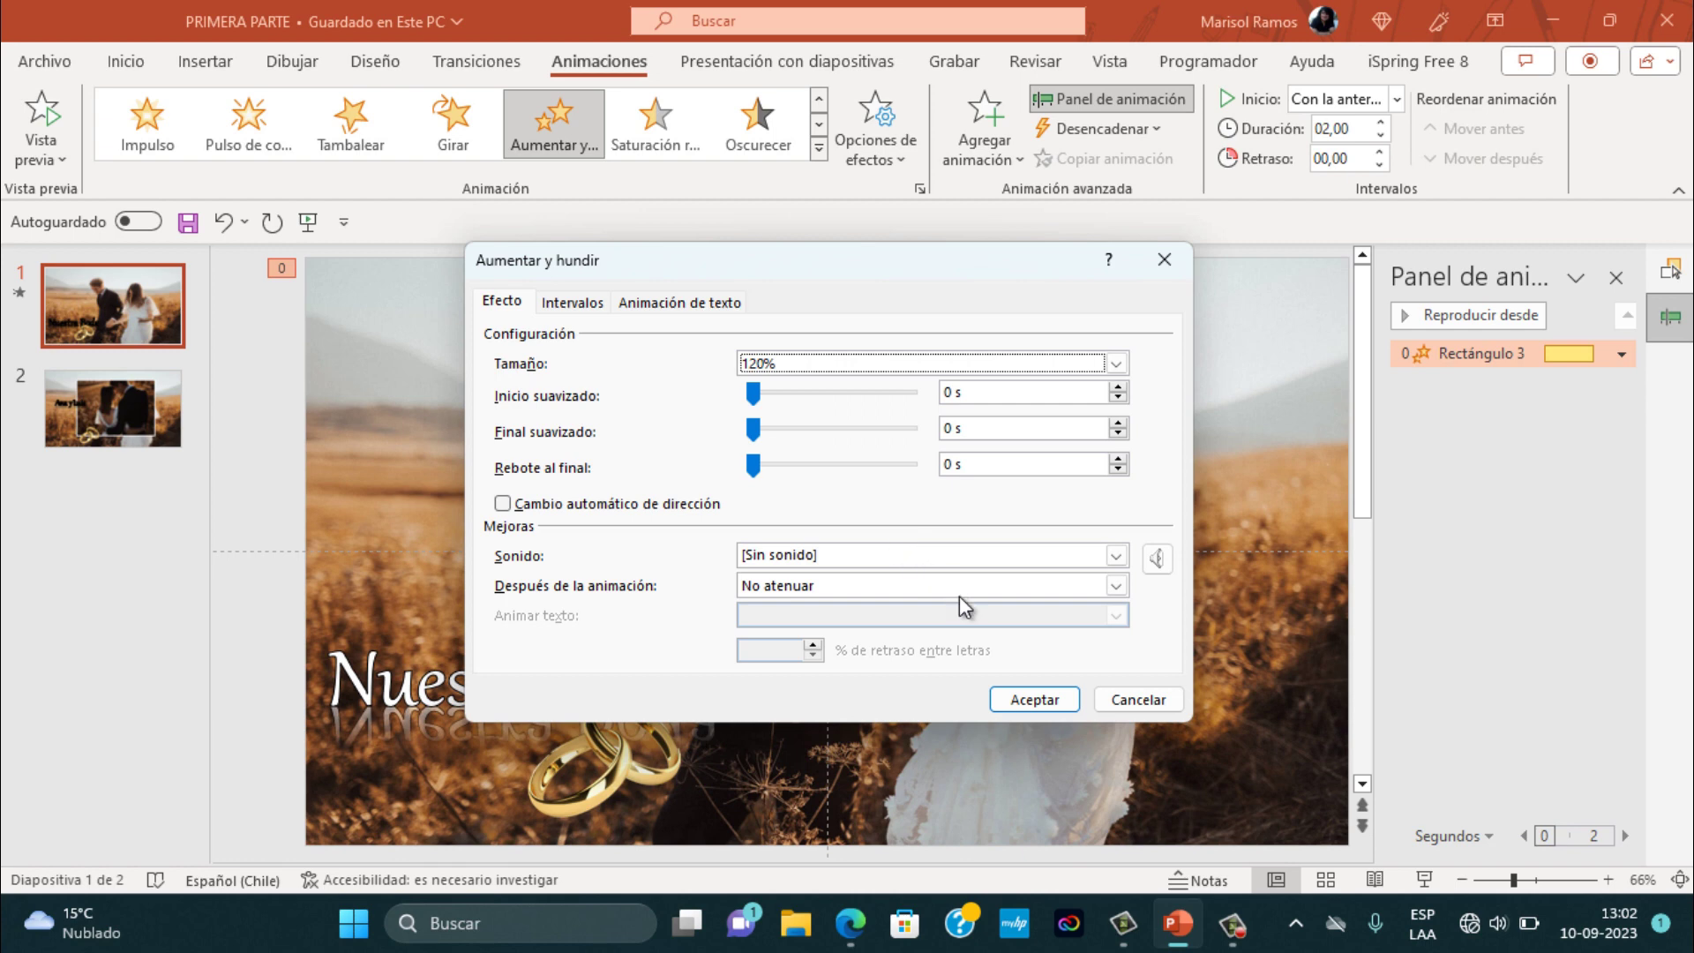
left_click(1031, 700)
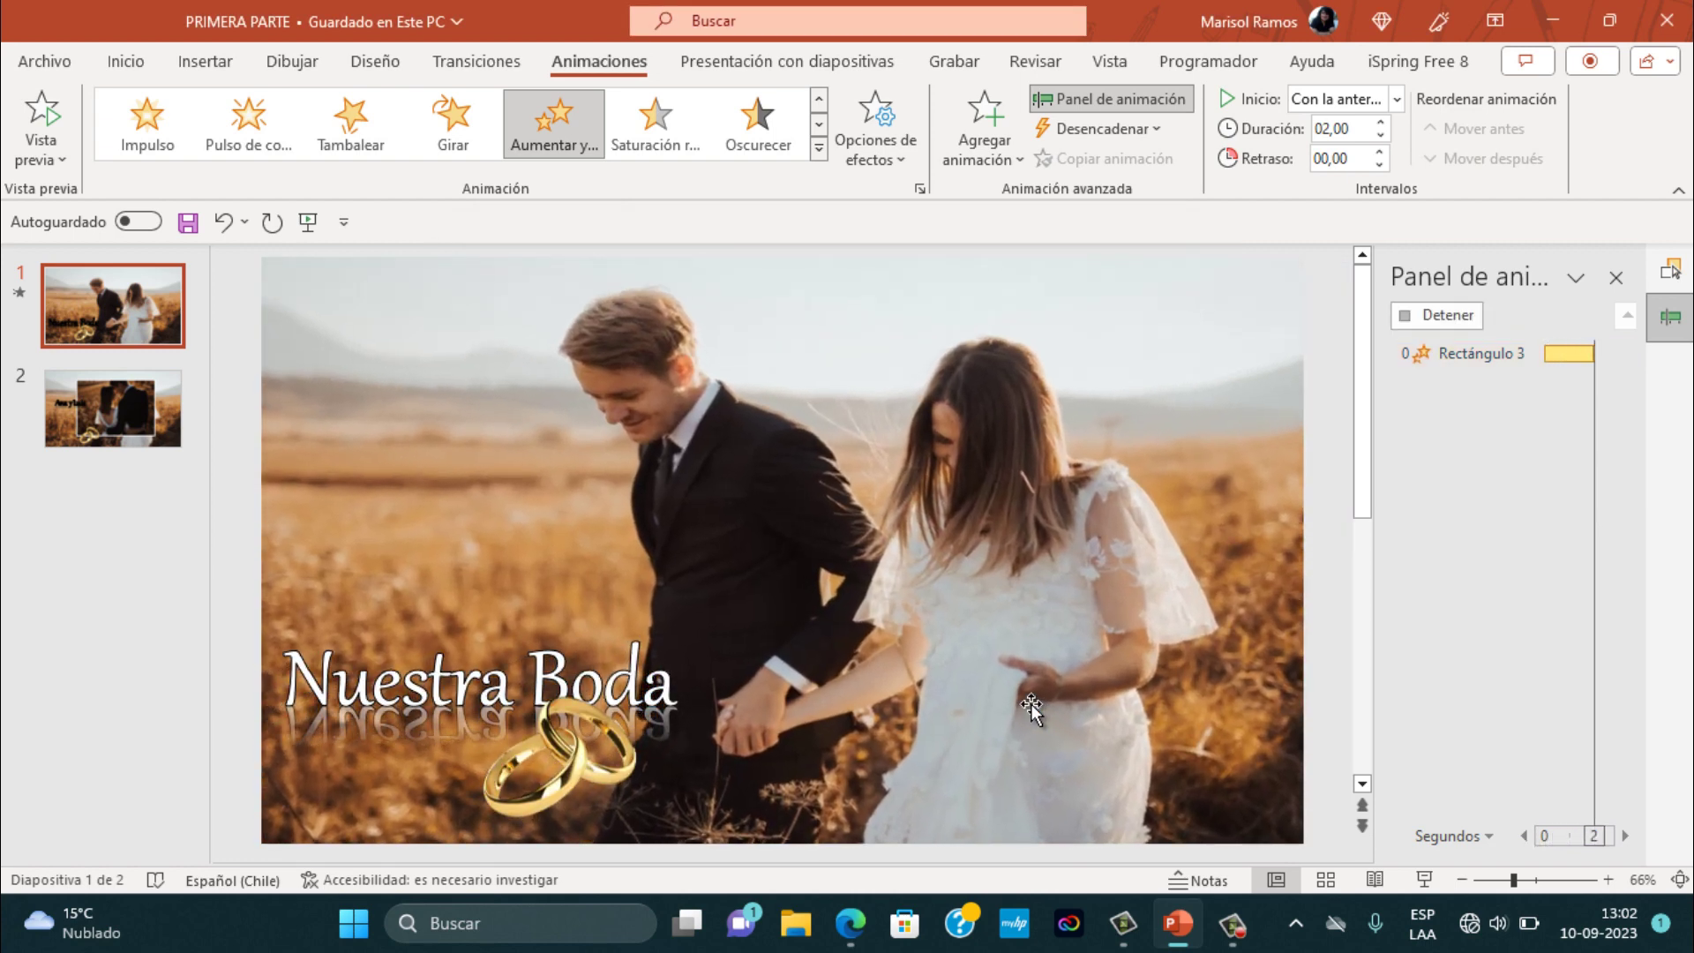
- Use Mostrar todo in the Selection pane to restore Rectángulo 4, then select that frame
left_click(1074, 369)
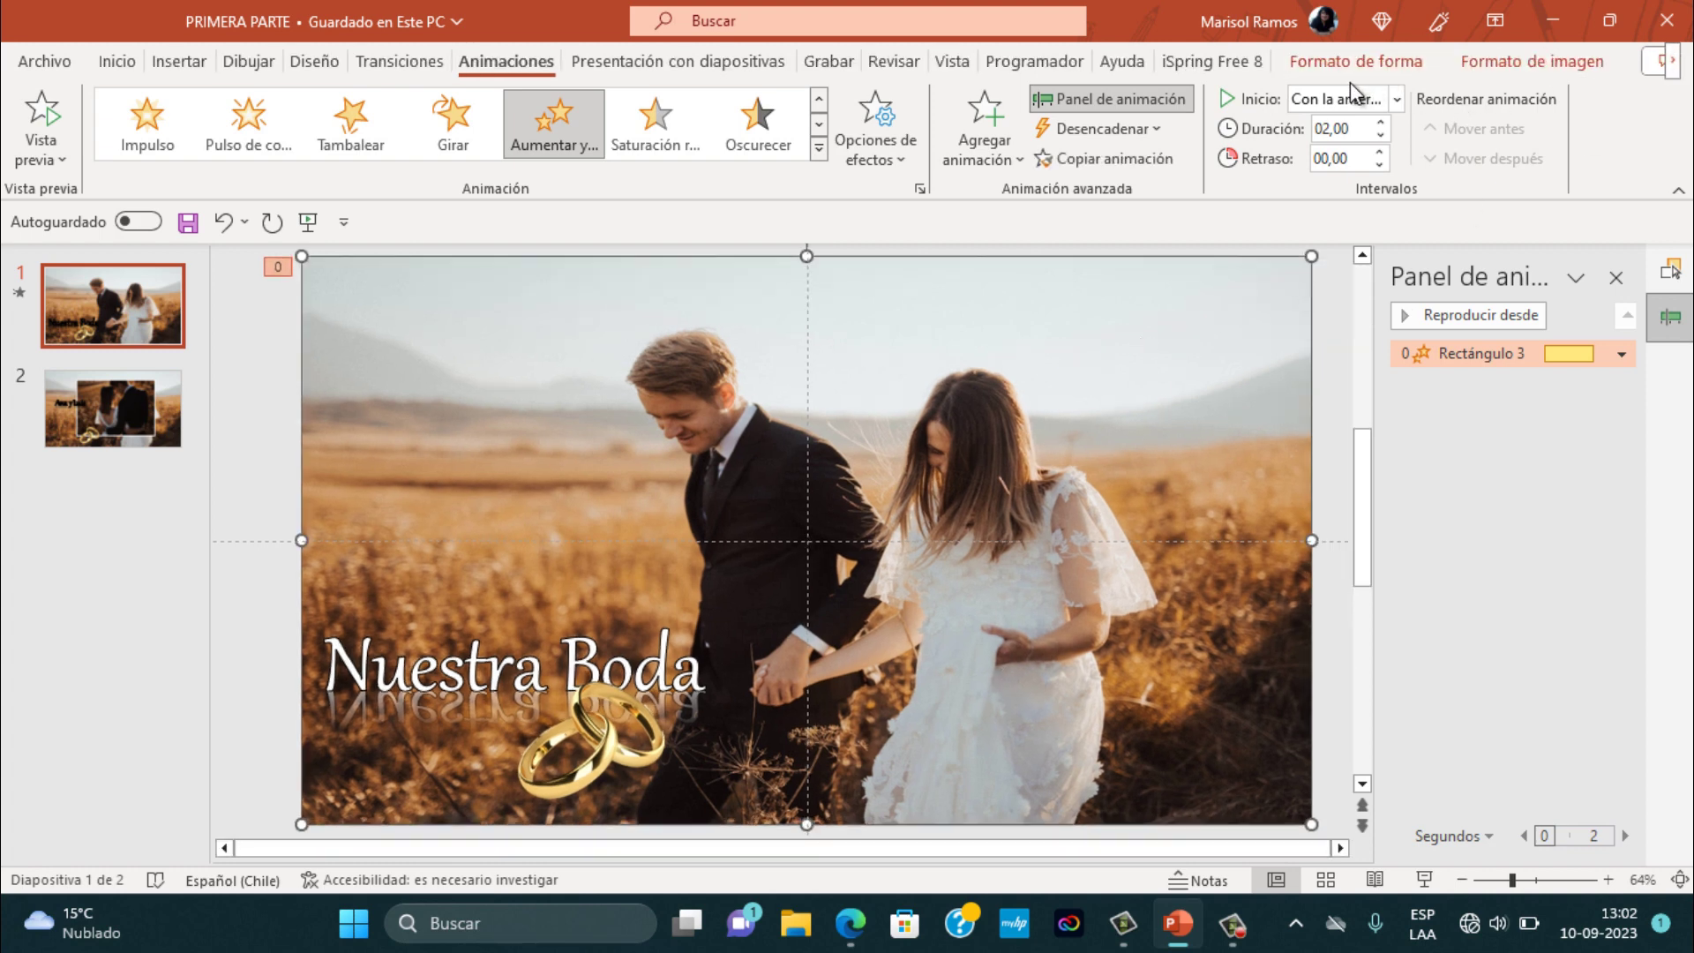
left_click(1341, 61)
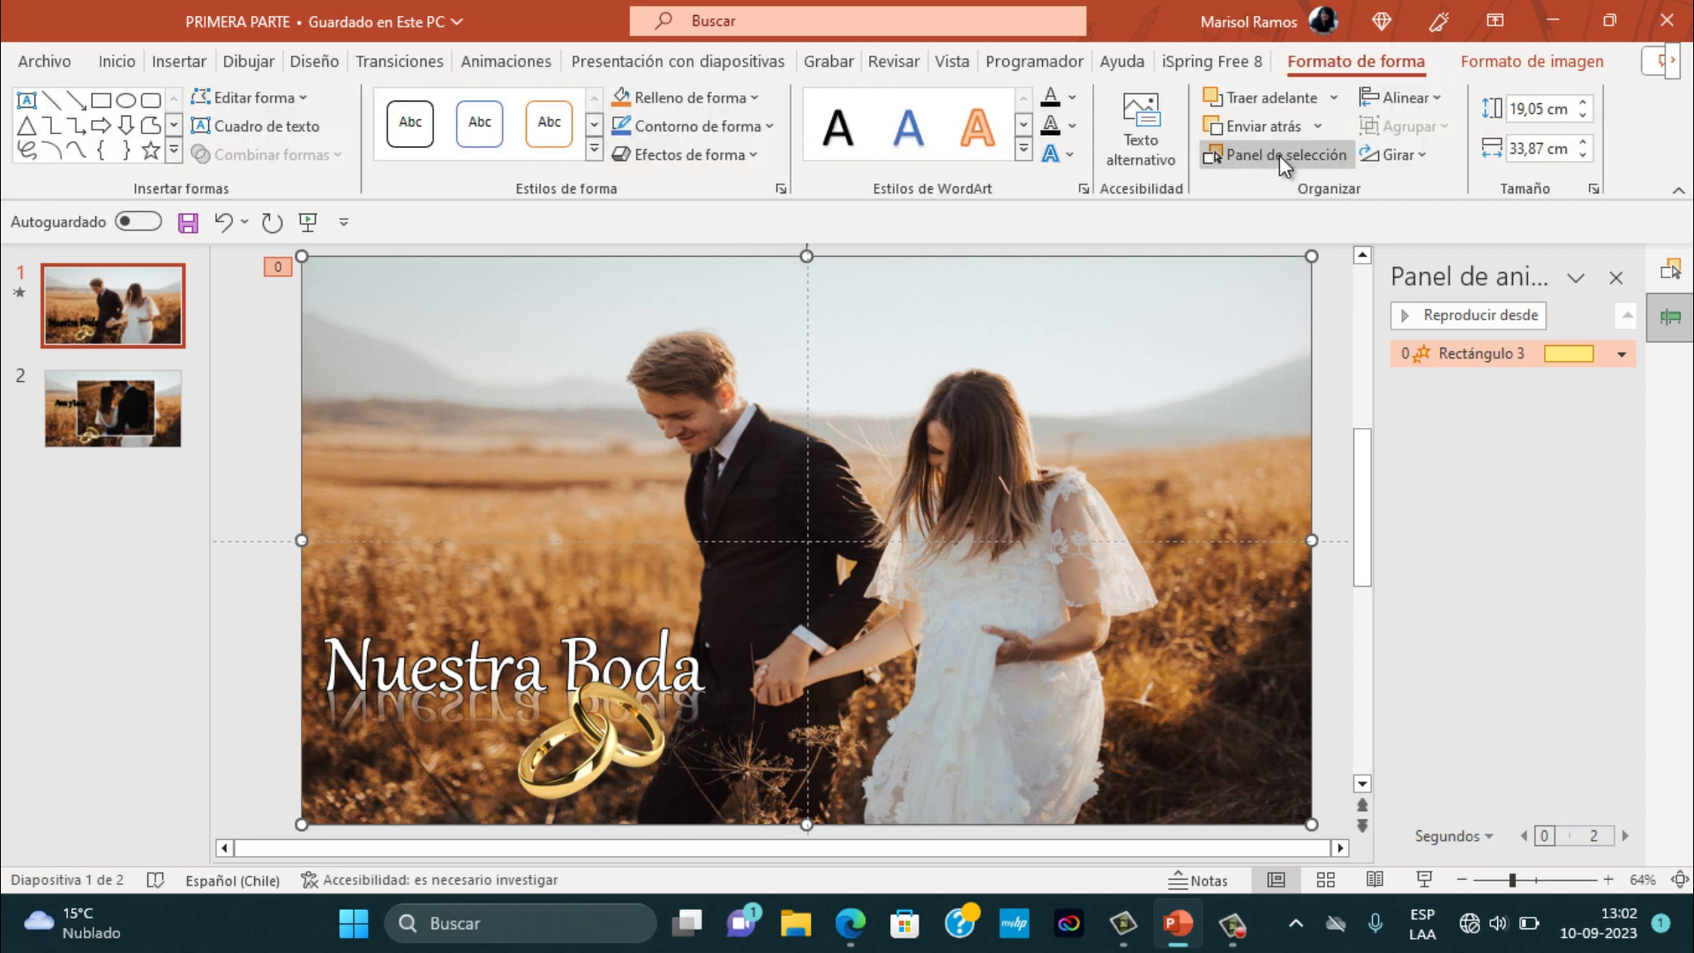
left_click(1279, 155)
left_click(1403, 316)
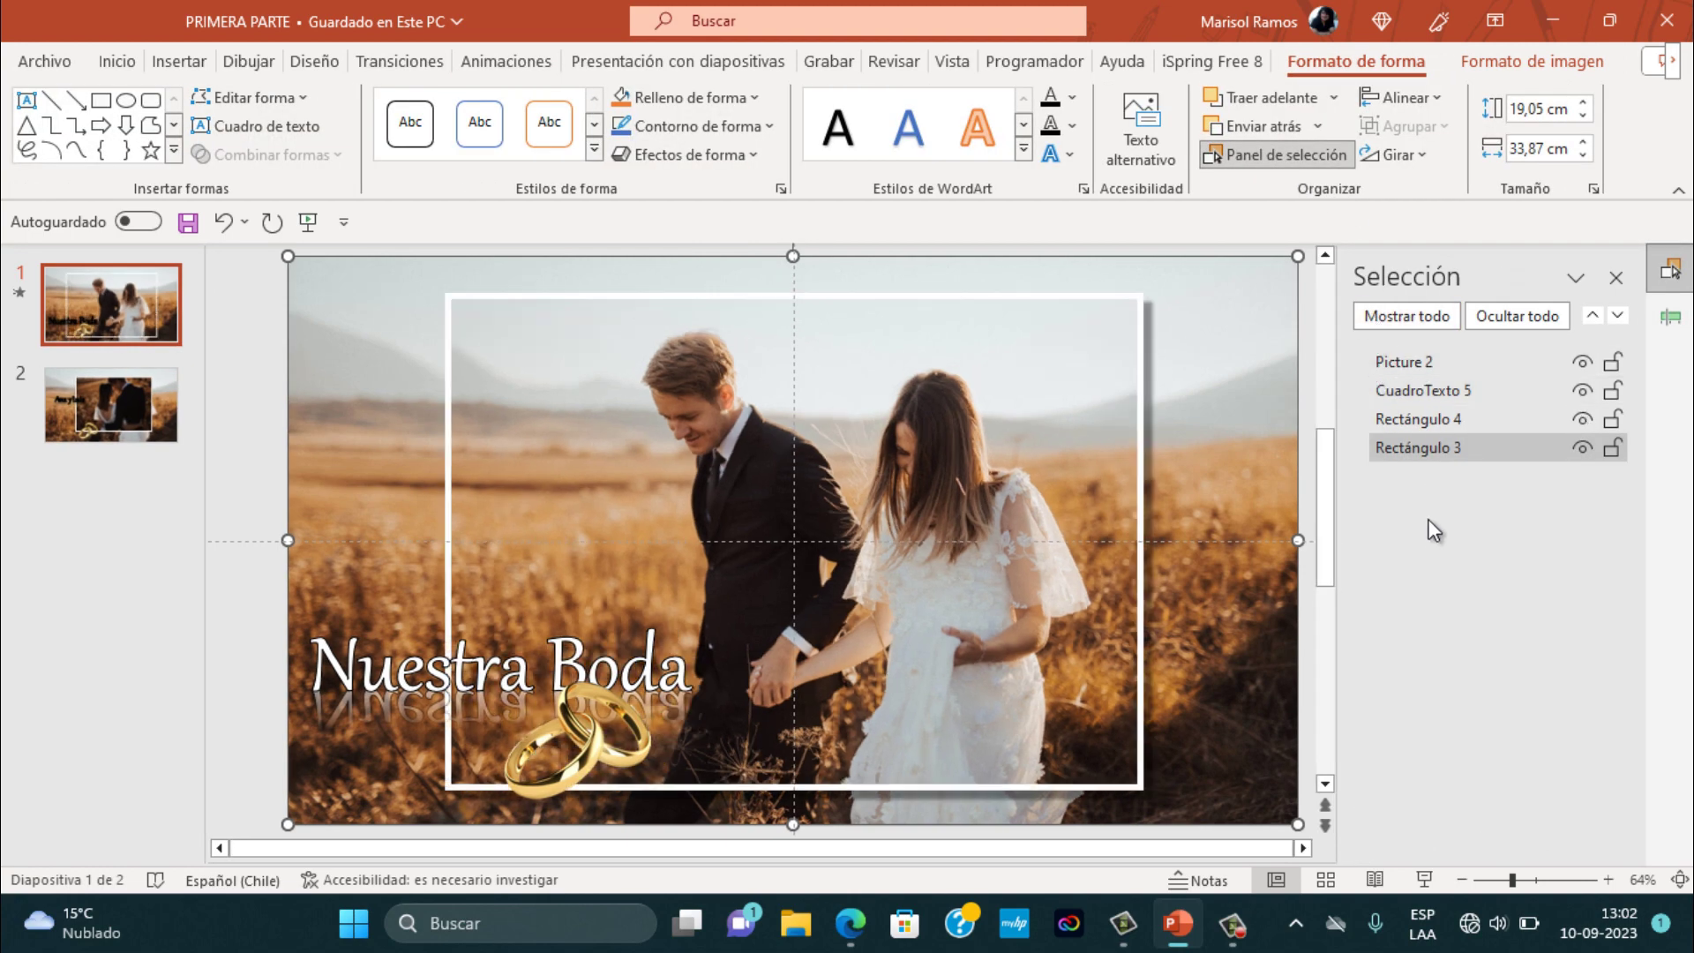
left_click(1617, 278)
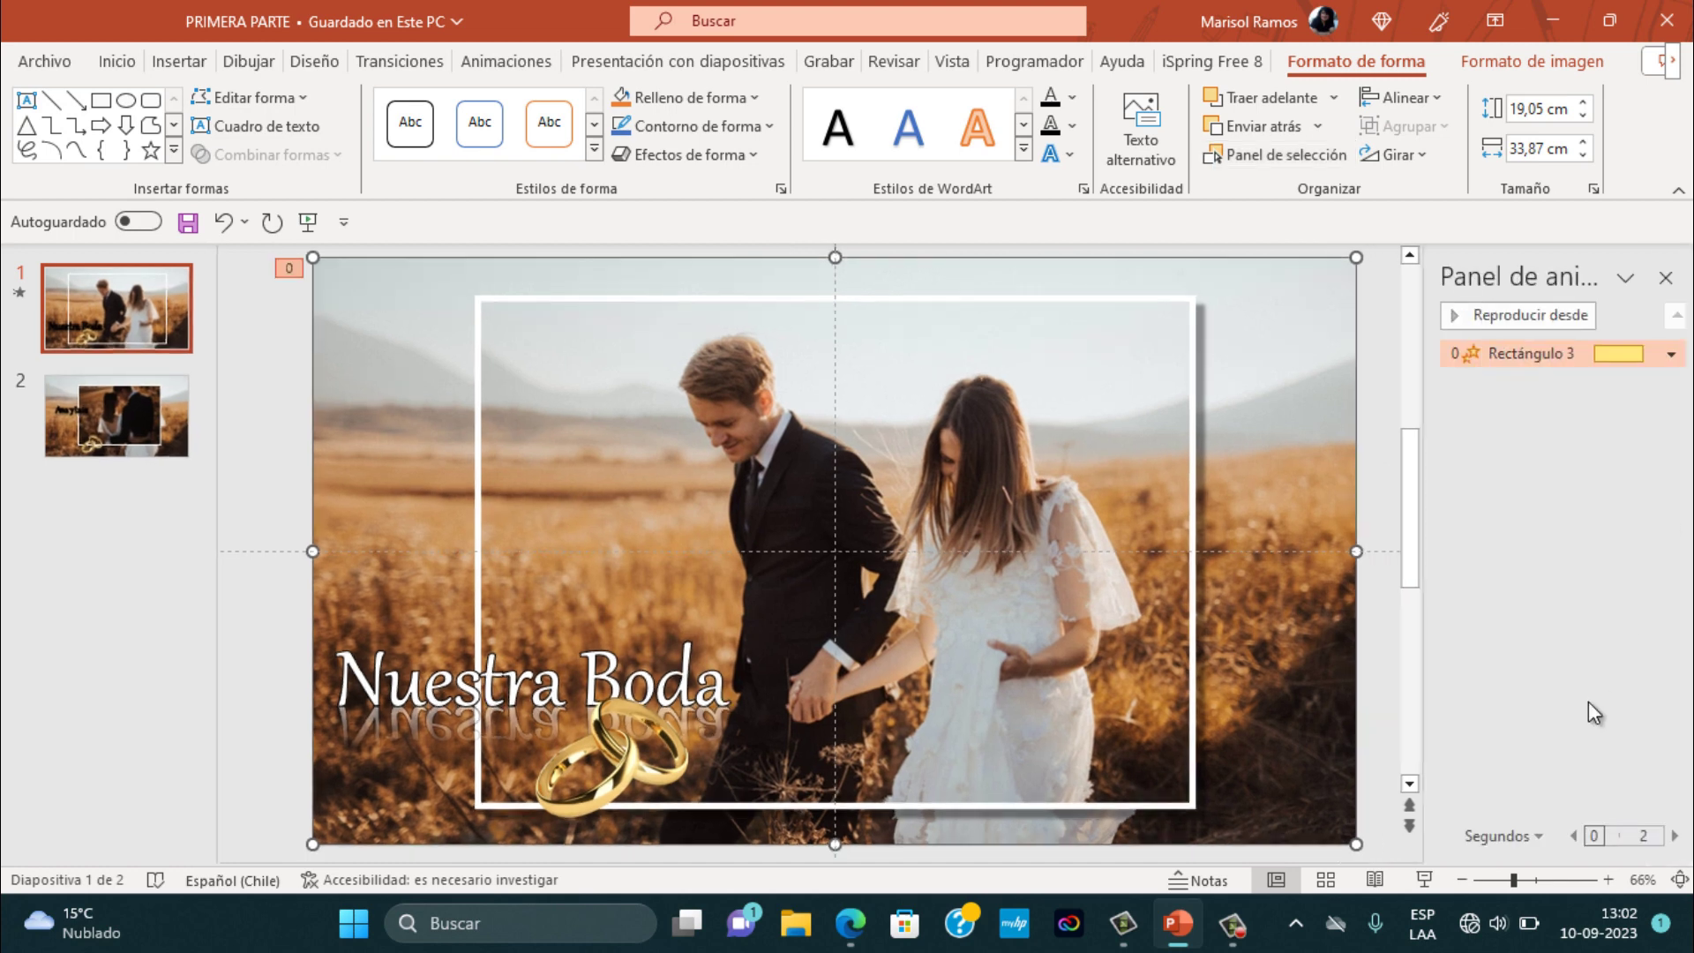
left_click(1106, 382)
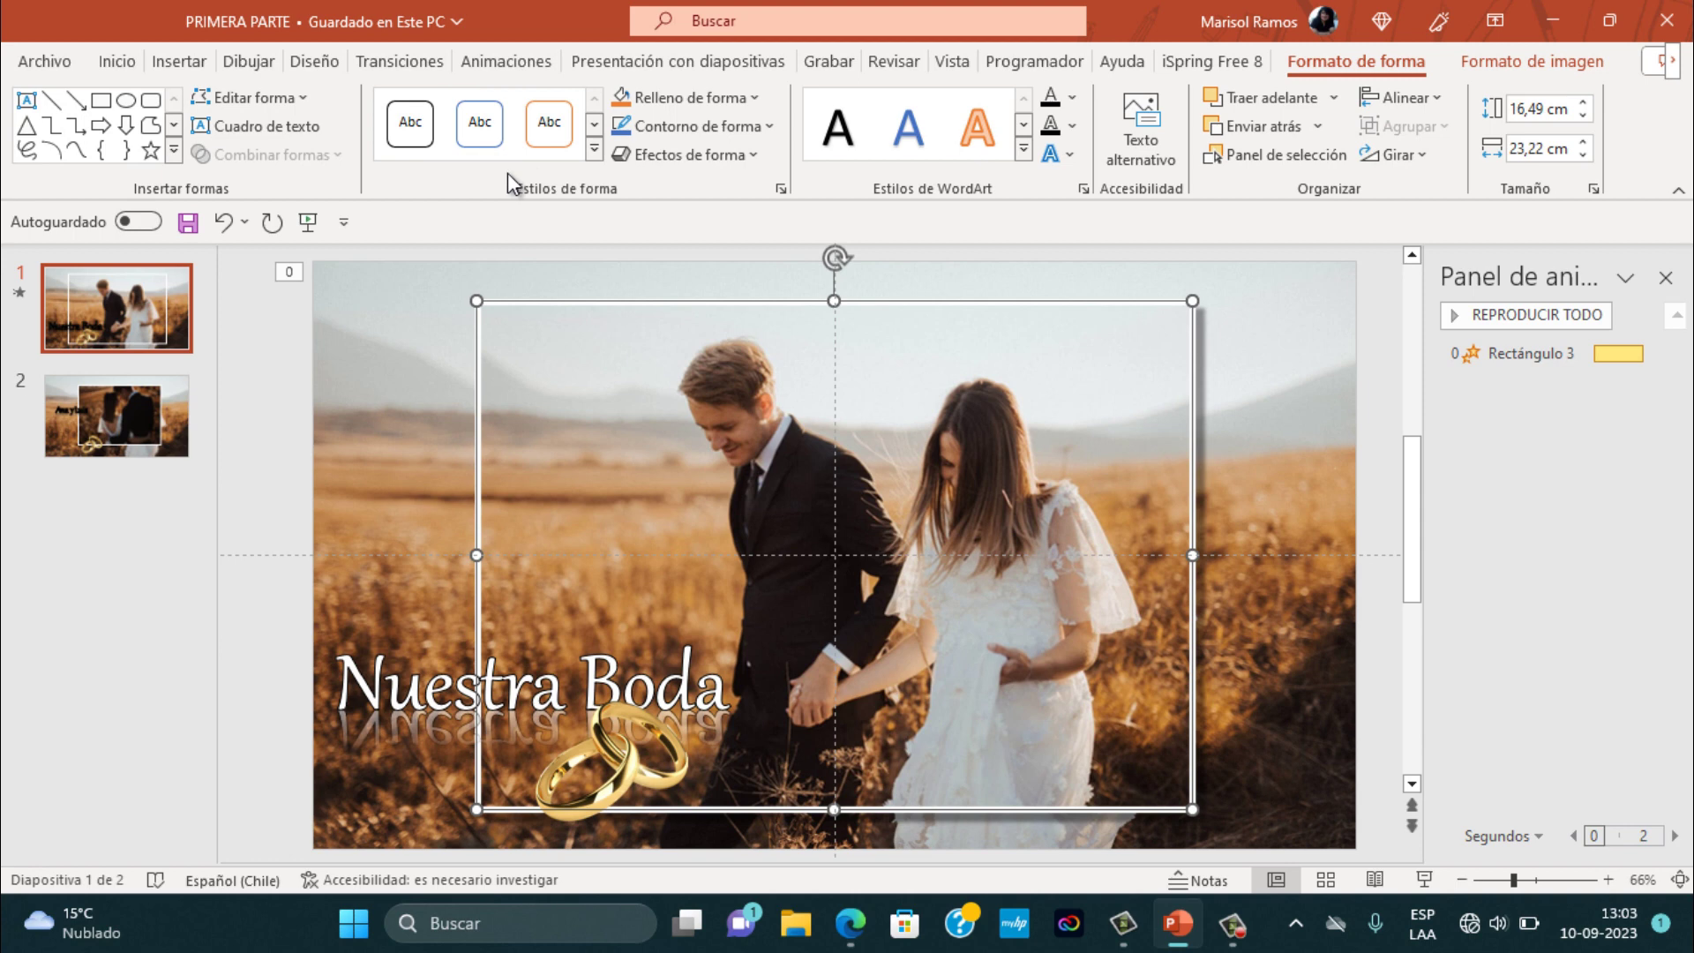
- Give the white frame a Flotar hacia abajo entrance starting Después de la anterior
left_click(495, 58)
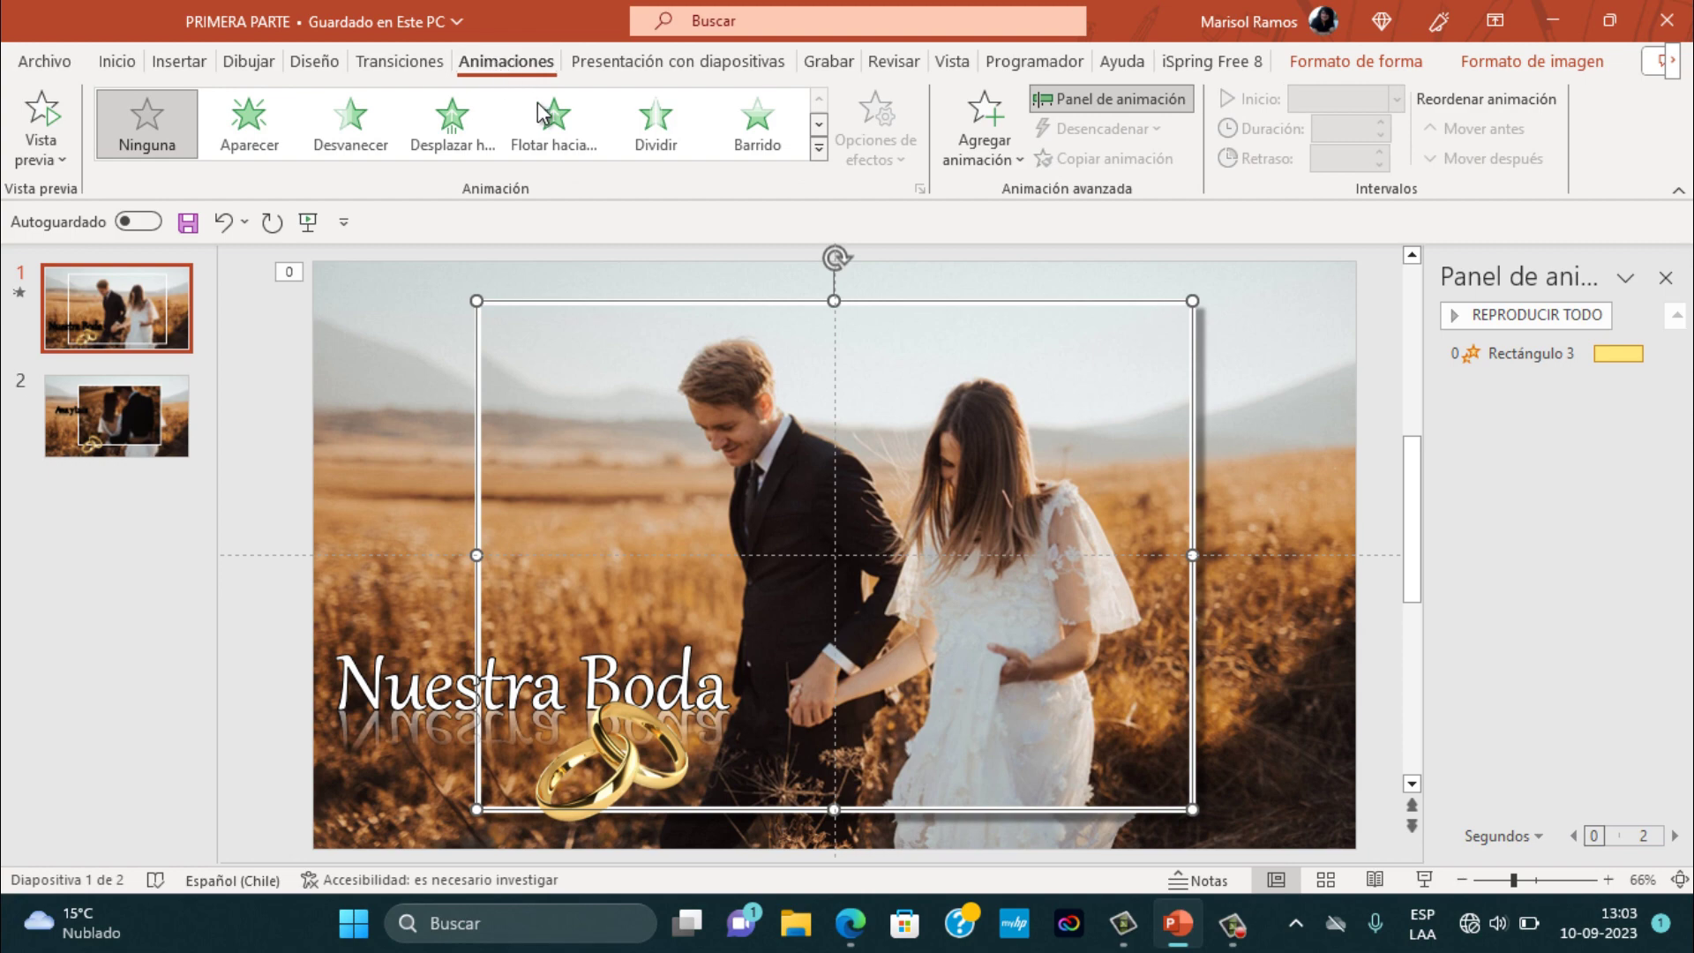
left_click(550, 128)
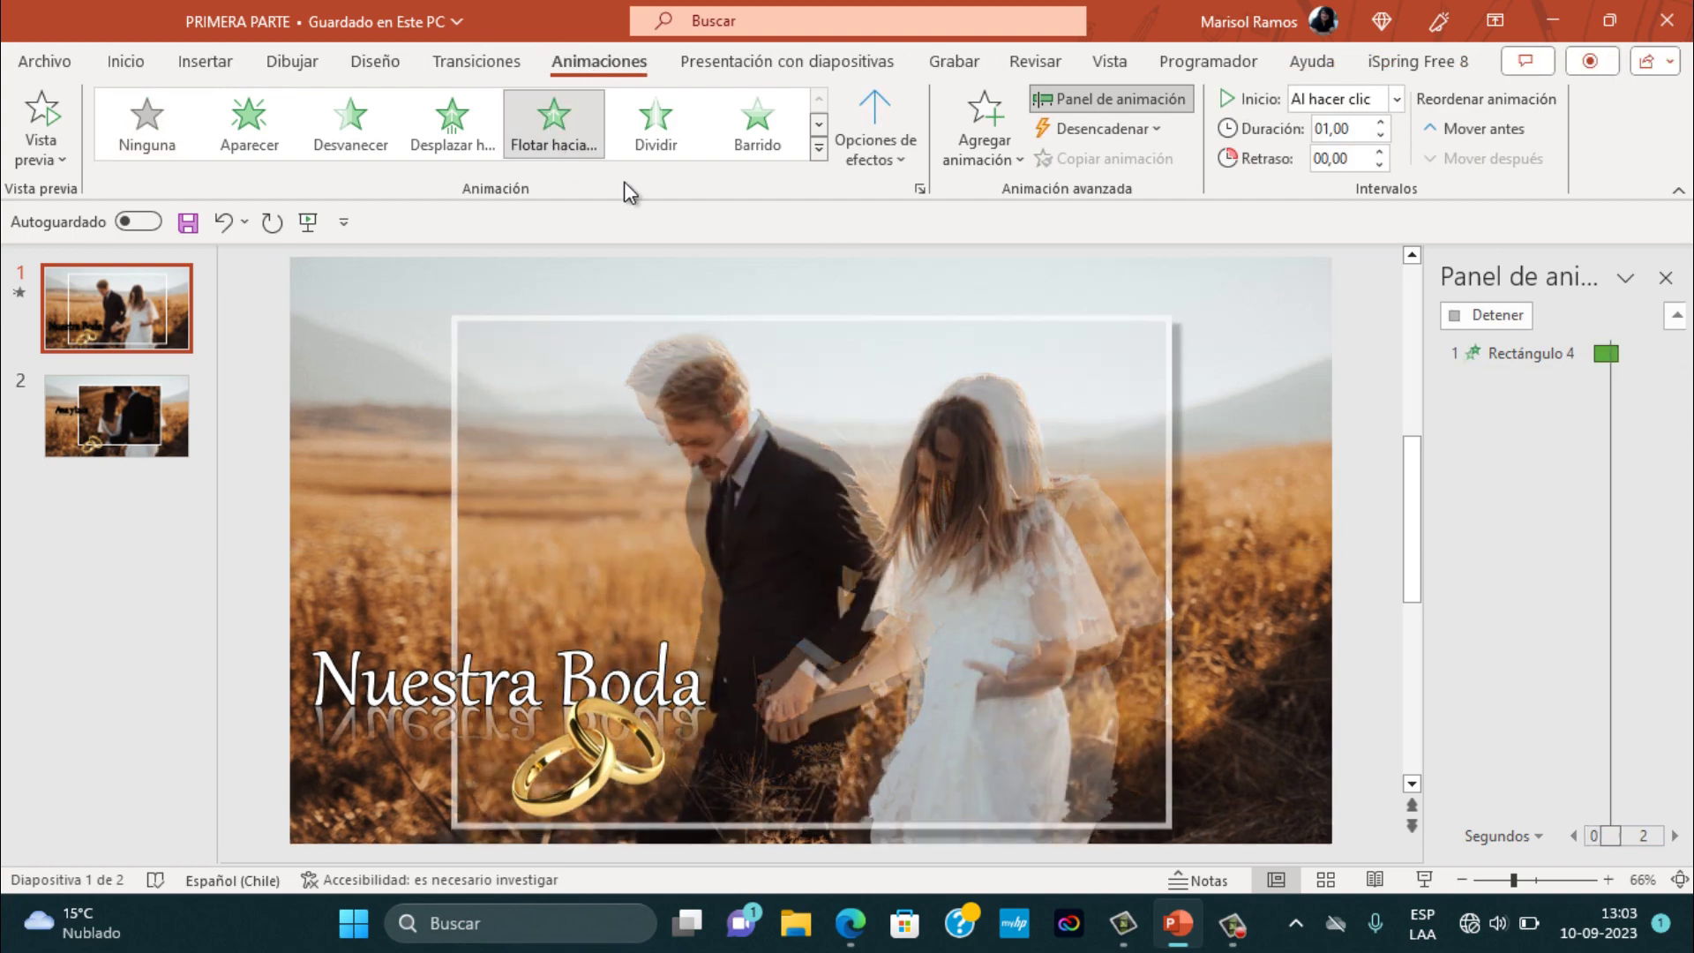
left_click(894, 163)
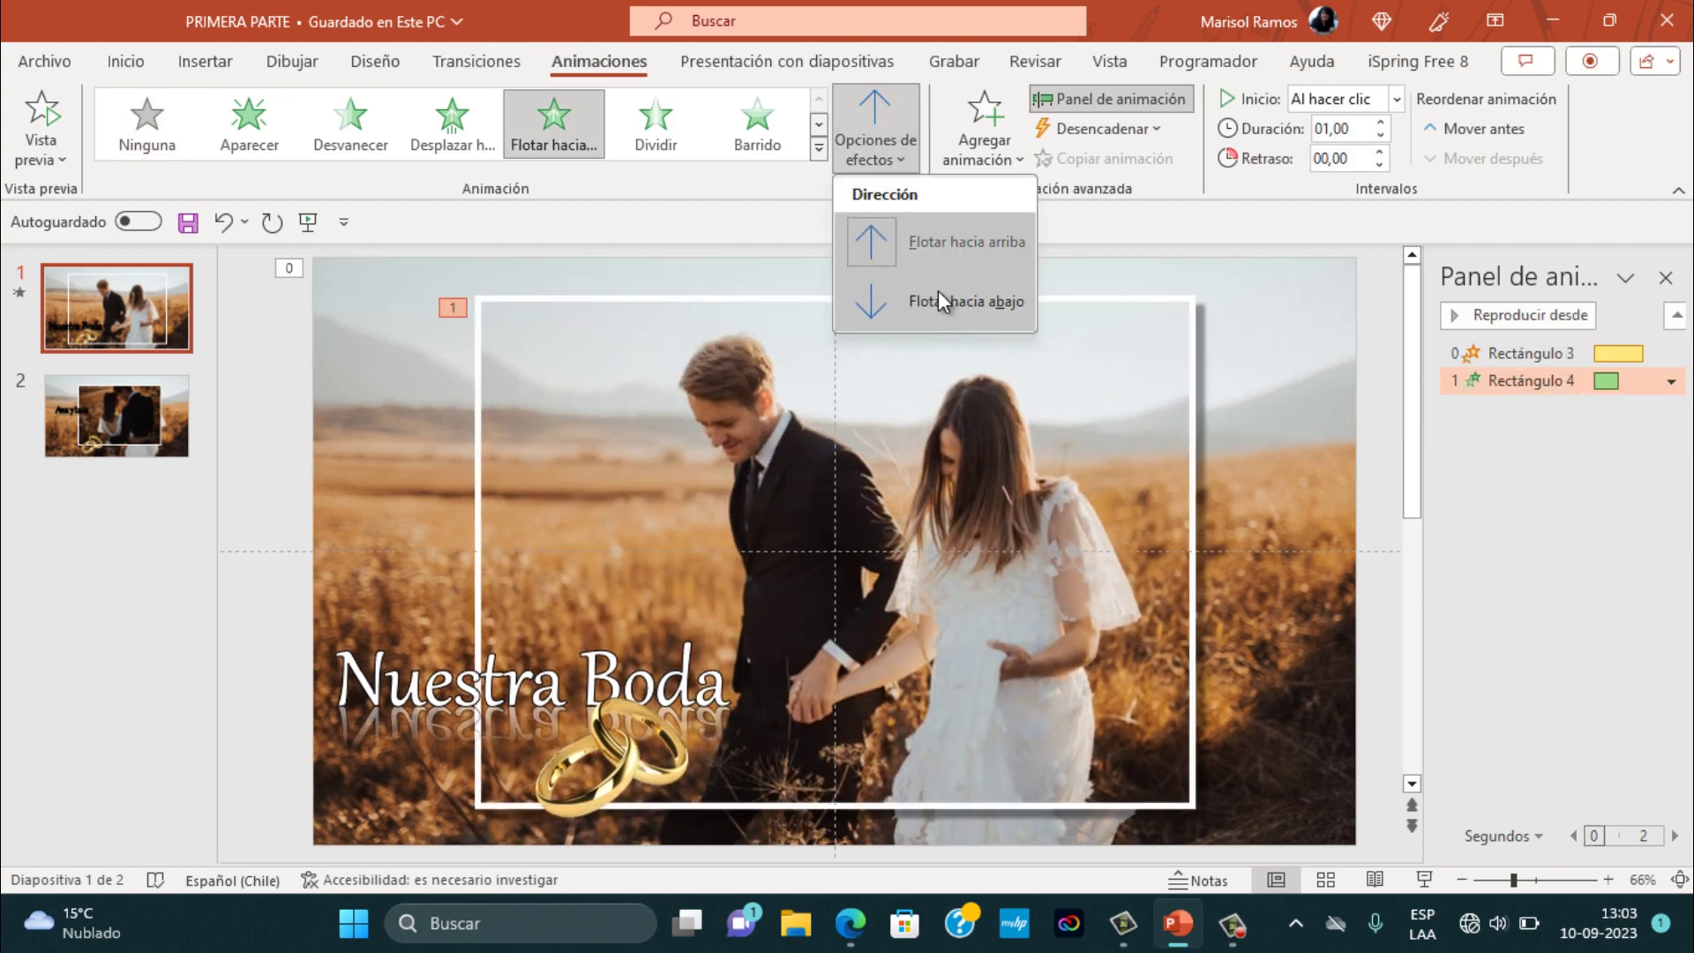
left_click(942, 298)
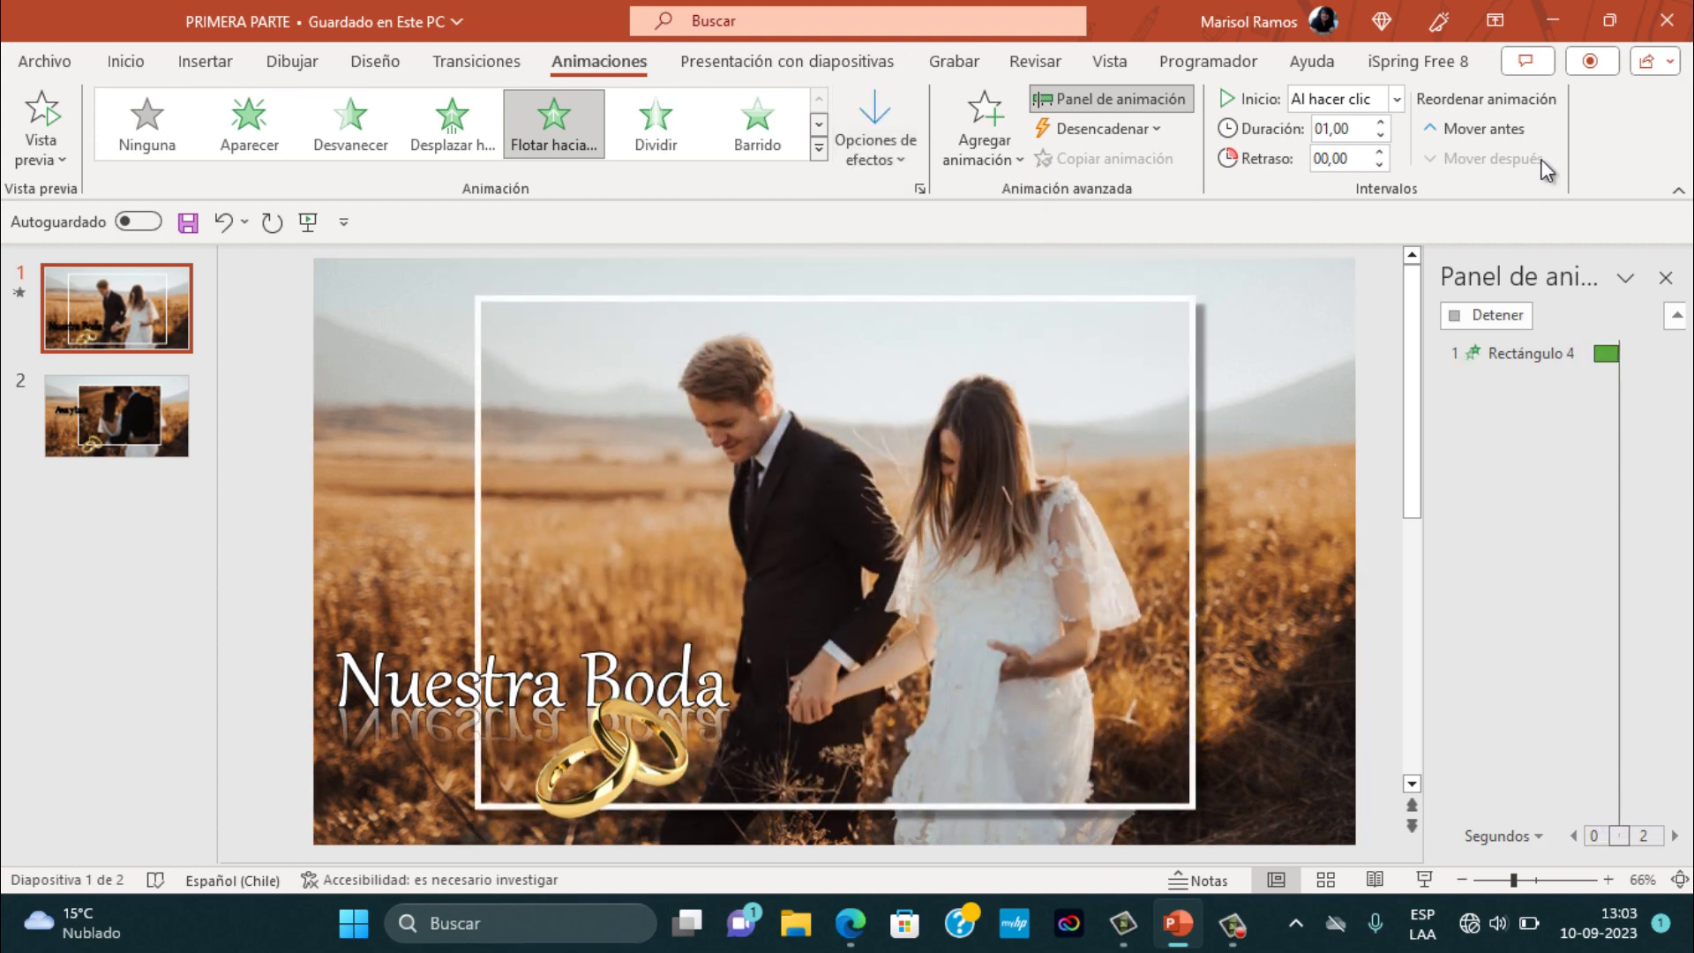
left_click(1398, 99)
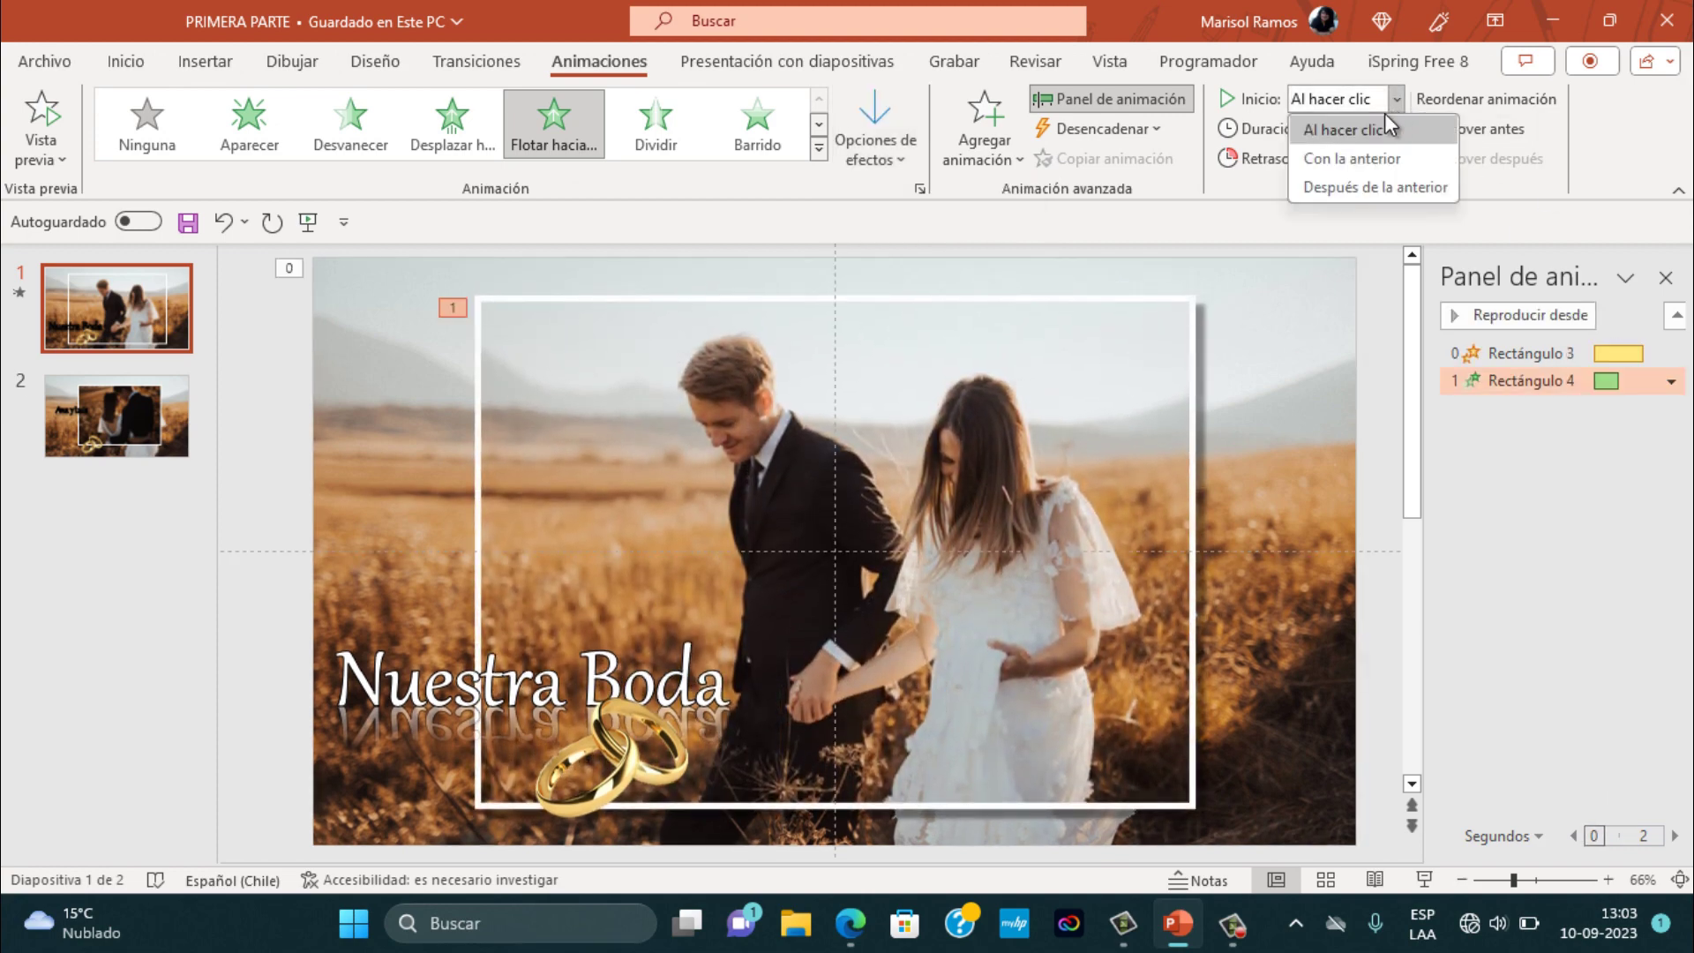
left_click(1320, 191)
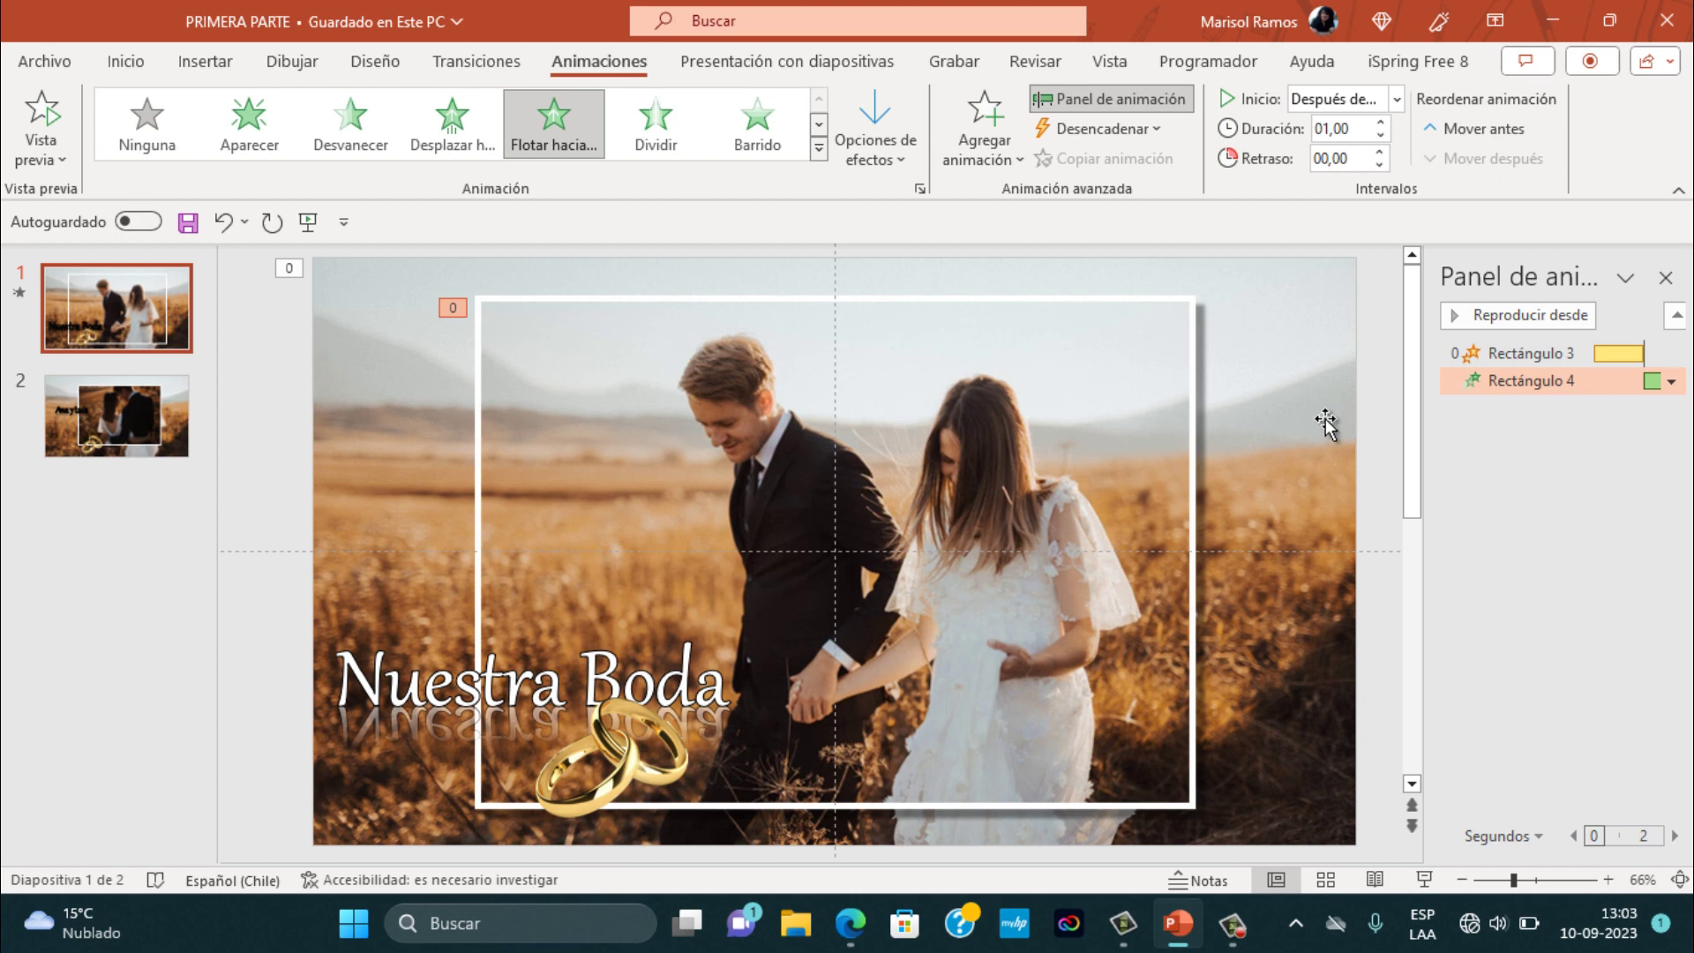
left_click(1149, 373)
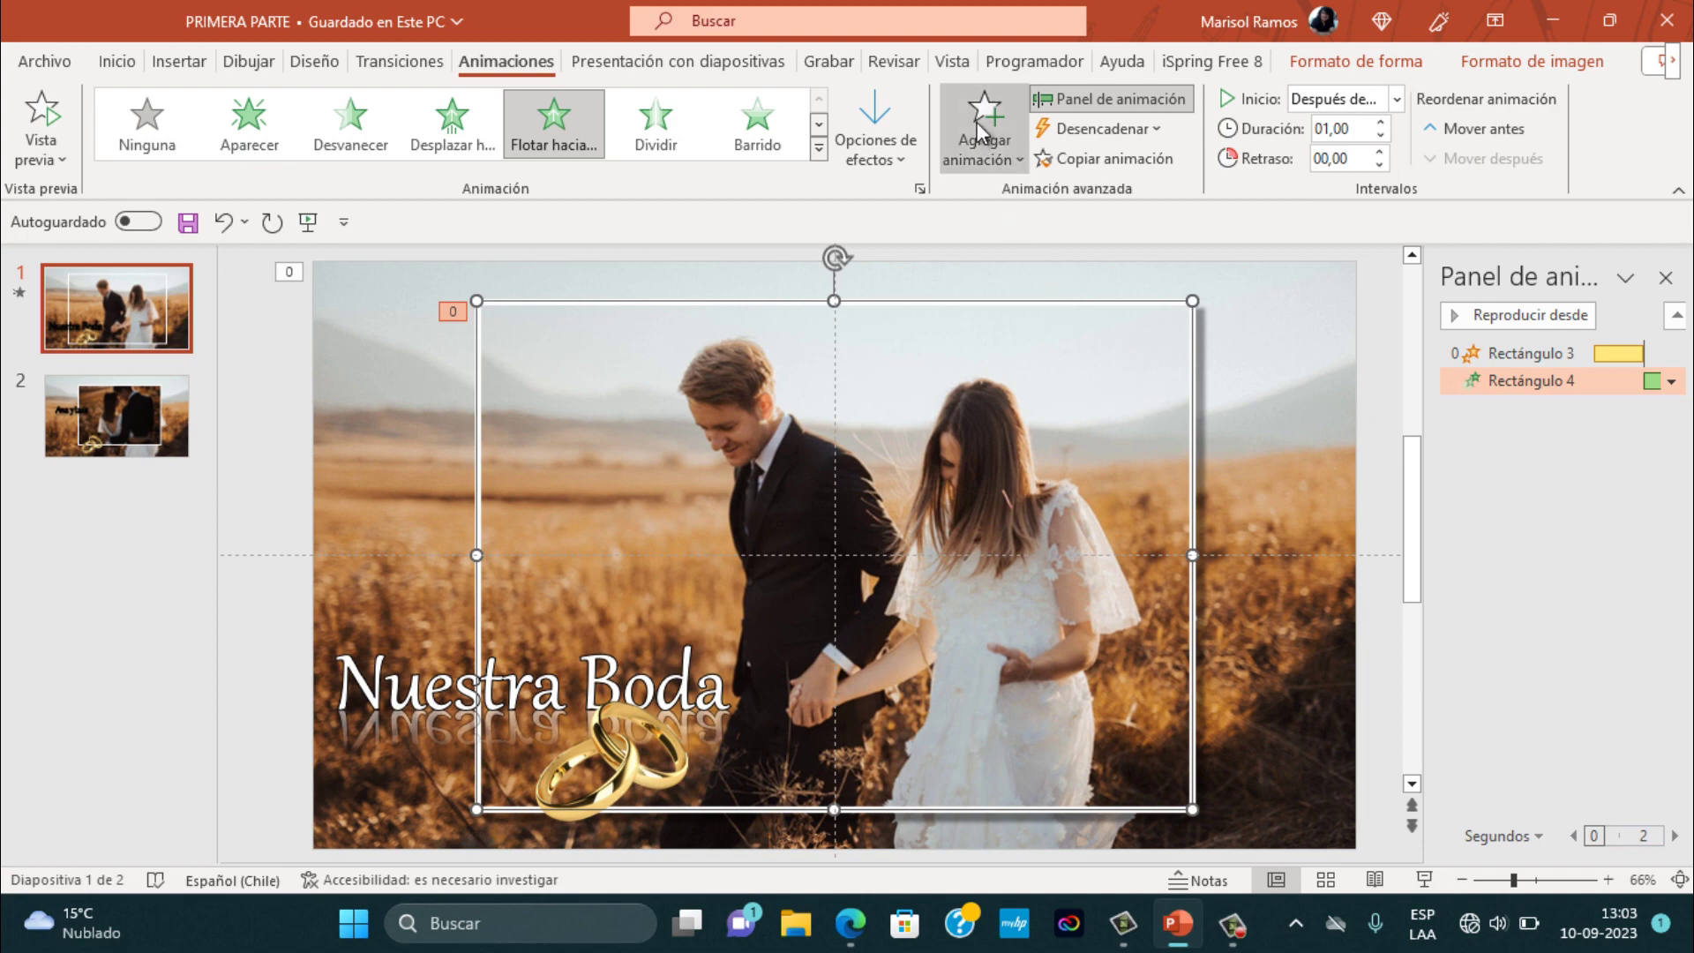
- Add a second Aumentar y hundir emphasis to the white frame, starting Después de la anterior
left_click(1011, 152)
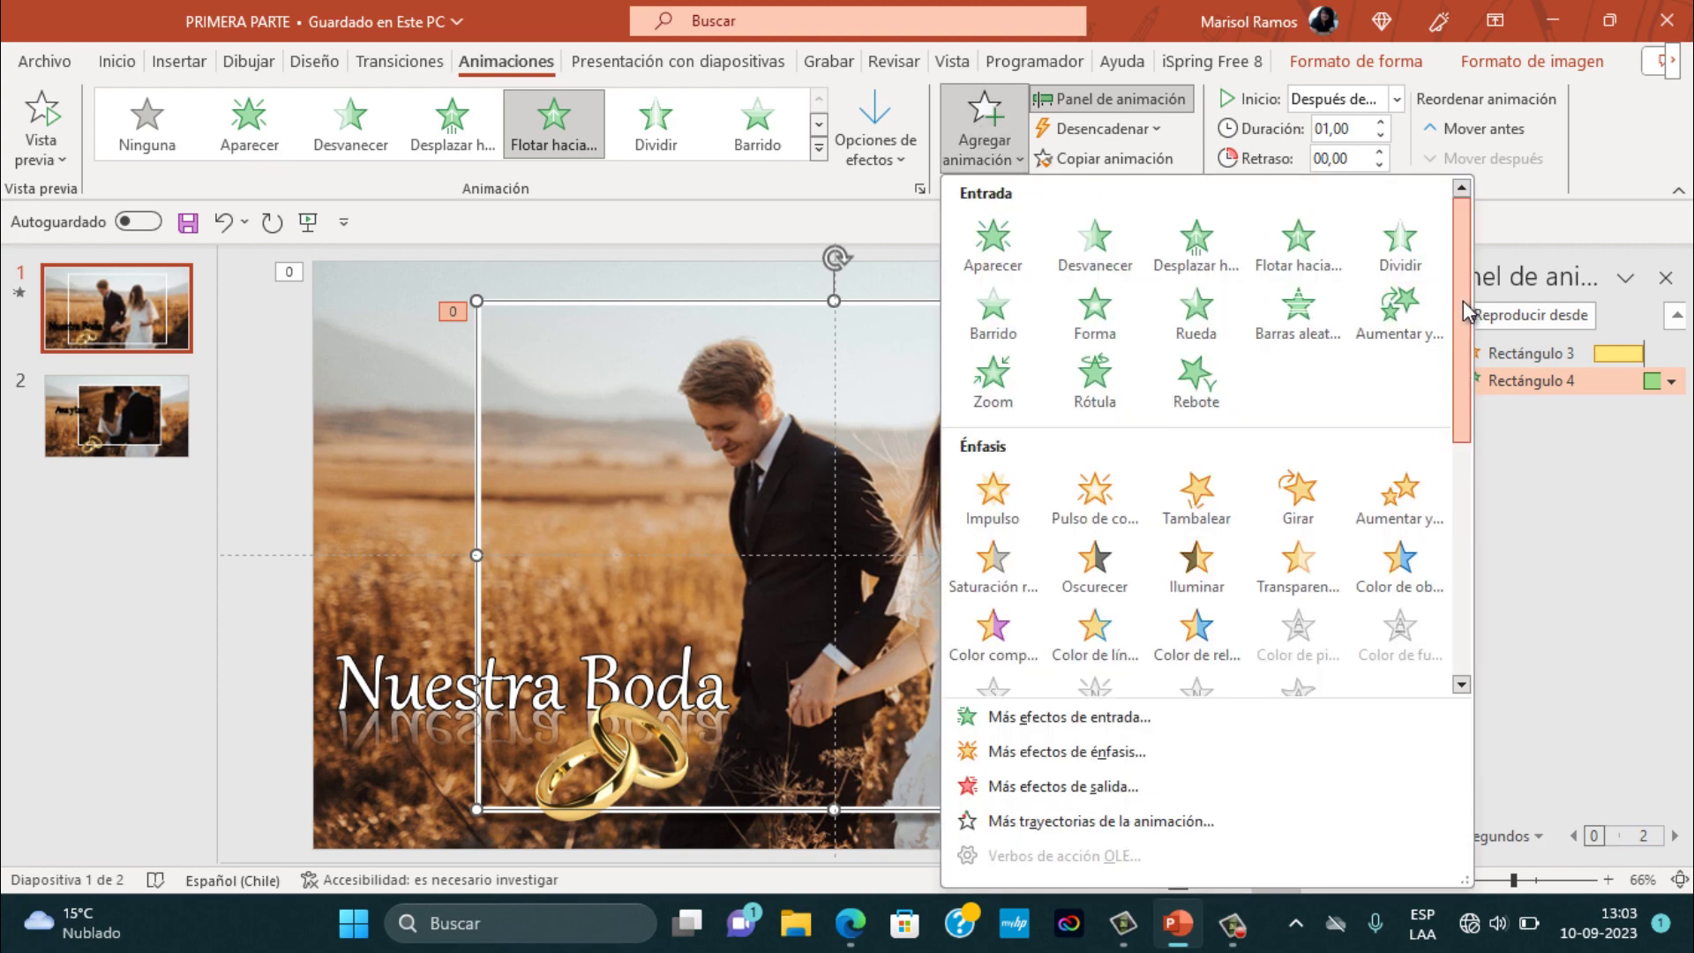
left_click_drag(1463, 300, 1463, 332)
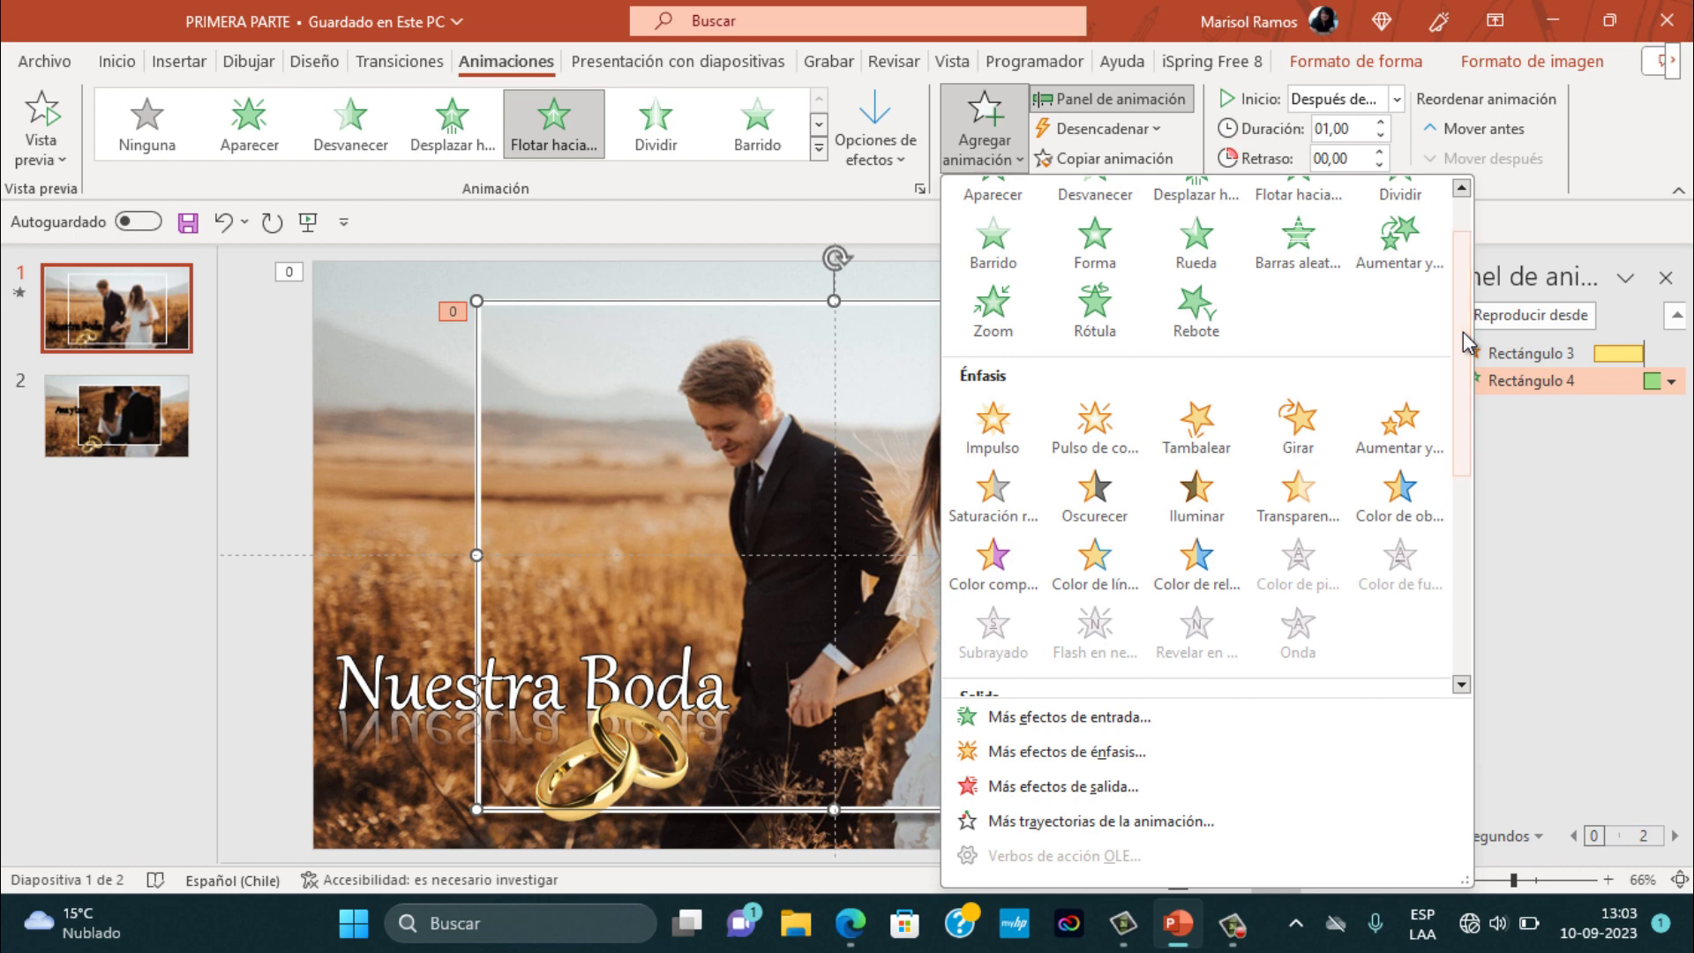
left_click(1403, 433)
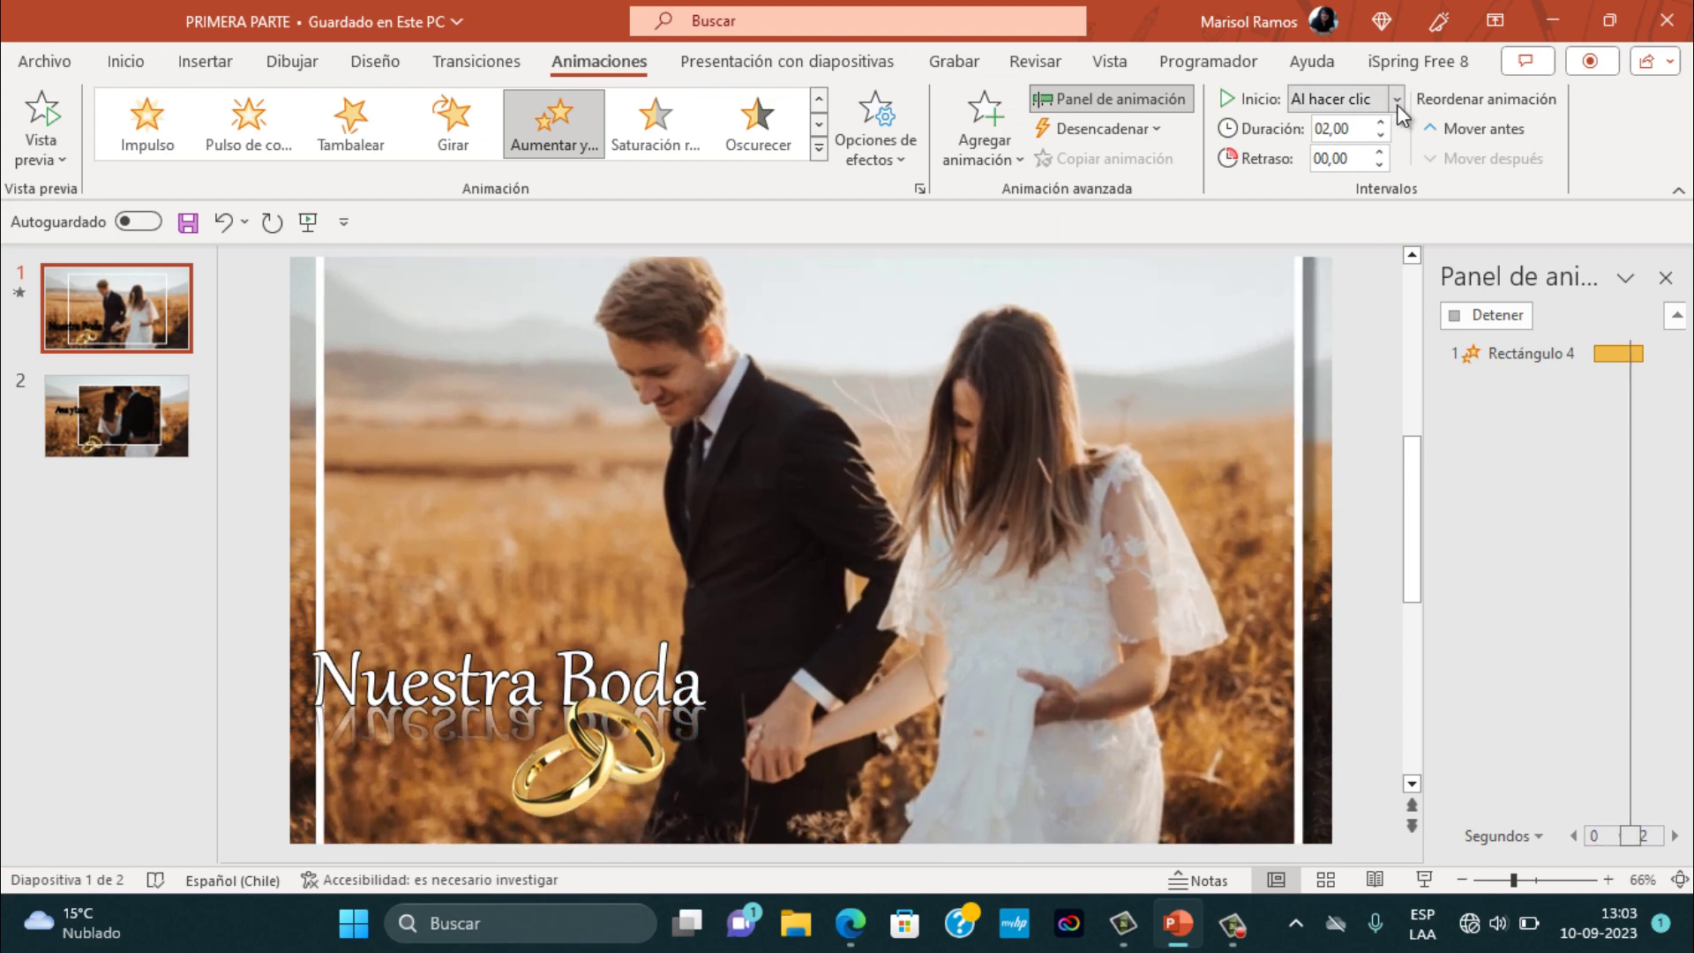
left_click(1400, 100)
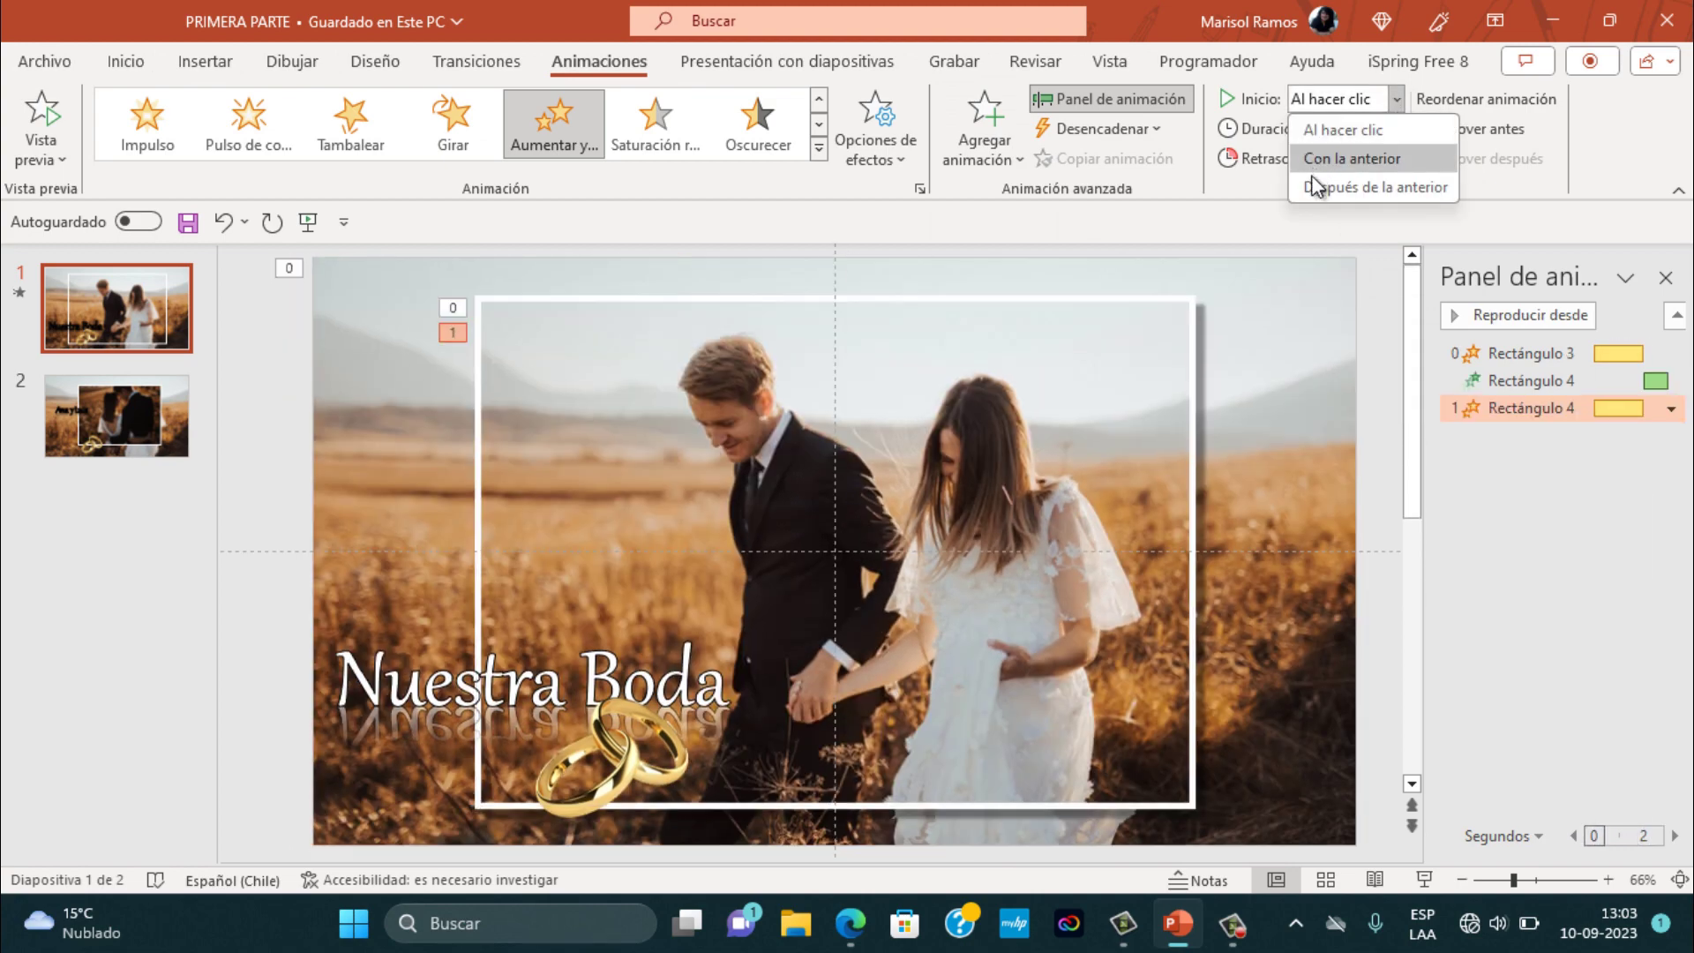
left_click(1310, 187)
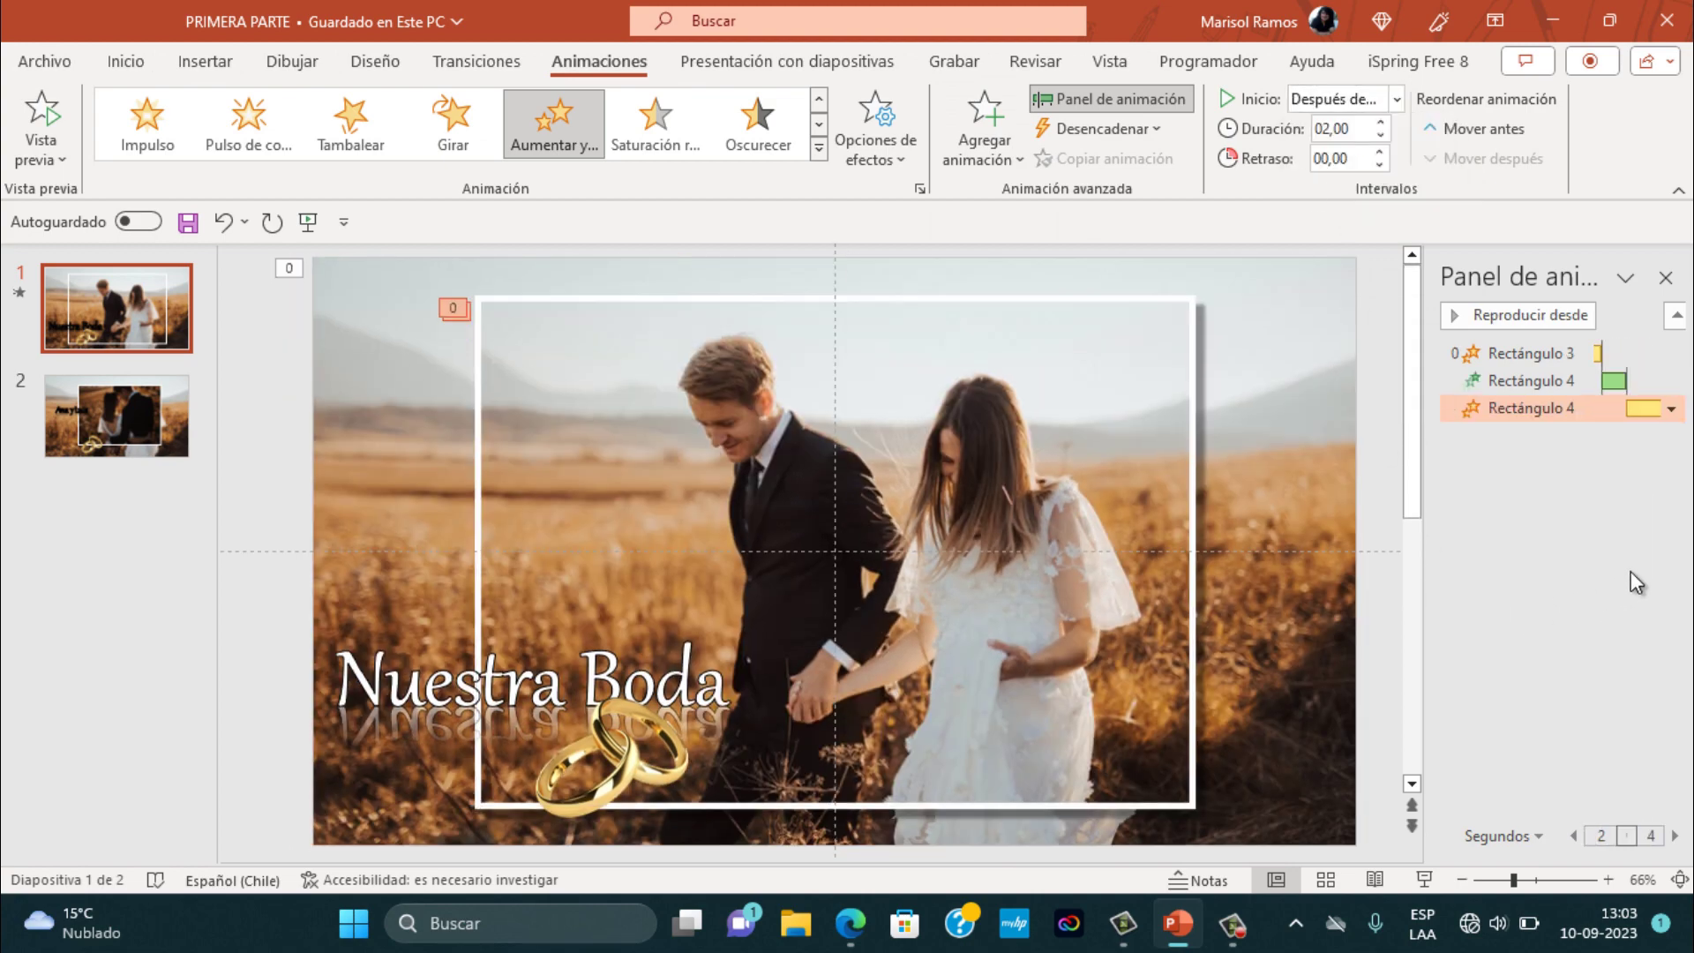
left_click(1672, 410)
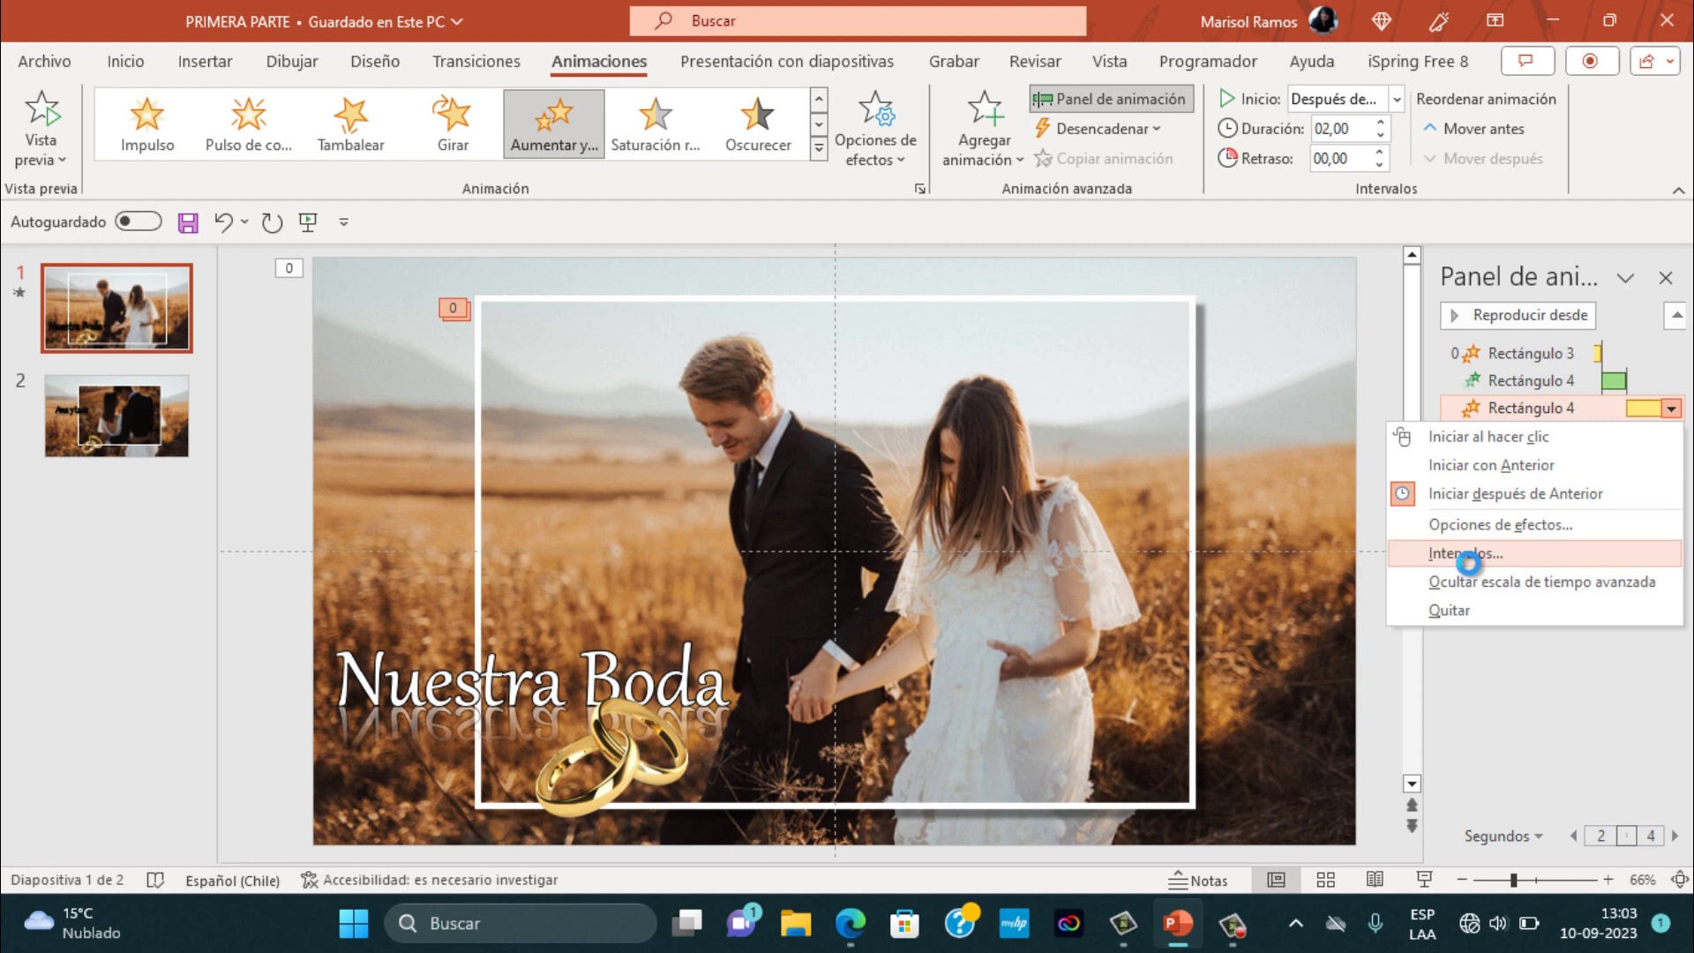
- Set the frame's grow effect to 1 second duration and a custom 70% size
left_click(1464, 553)
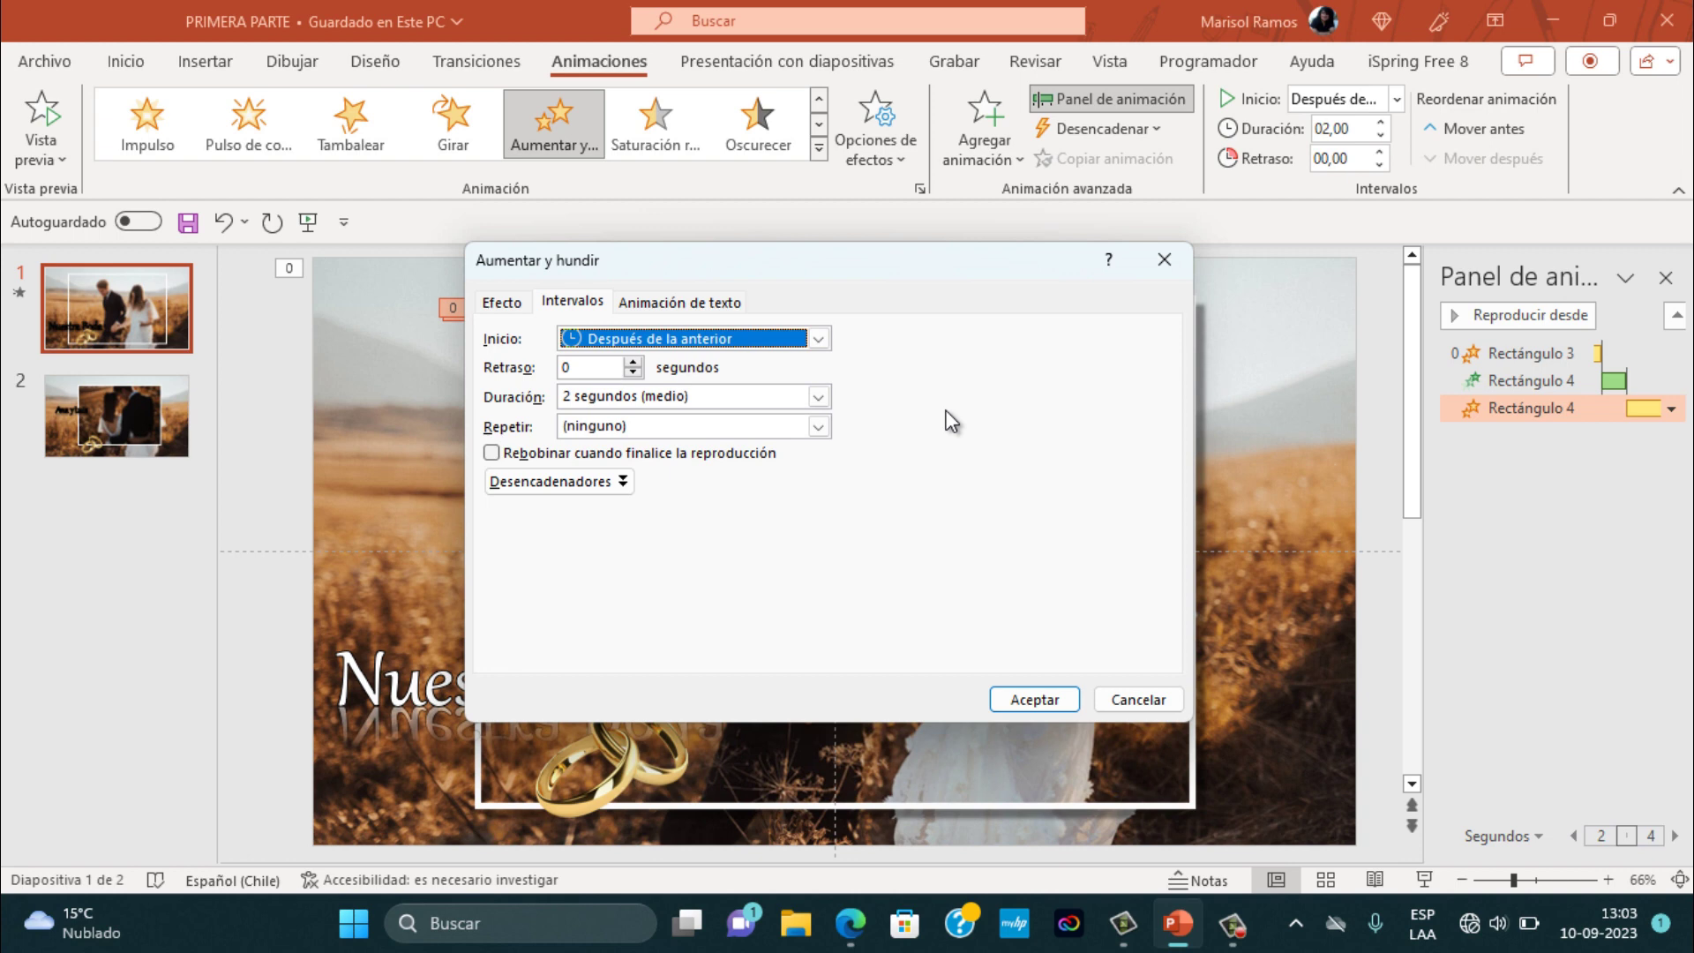
left_click(819, 397)
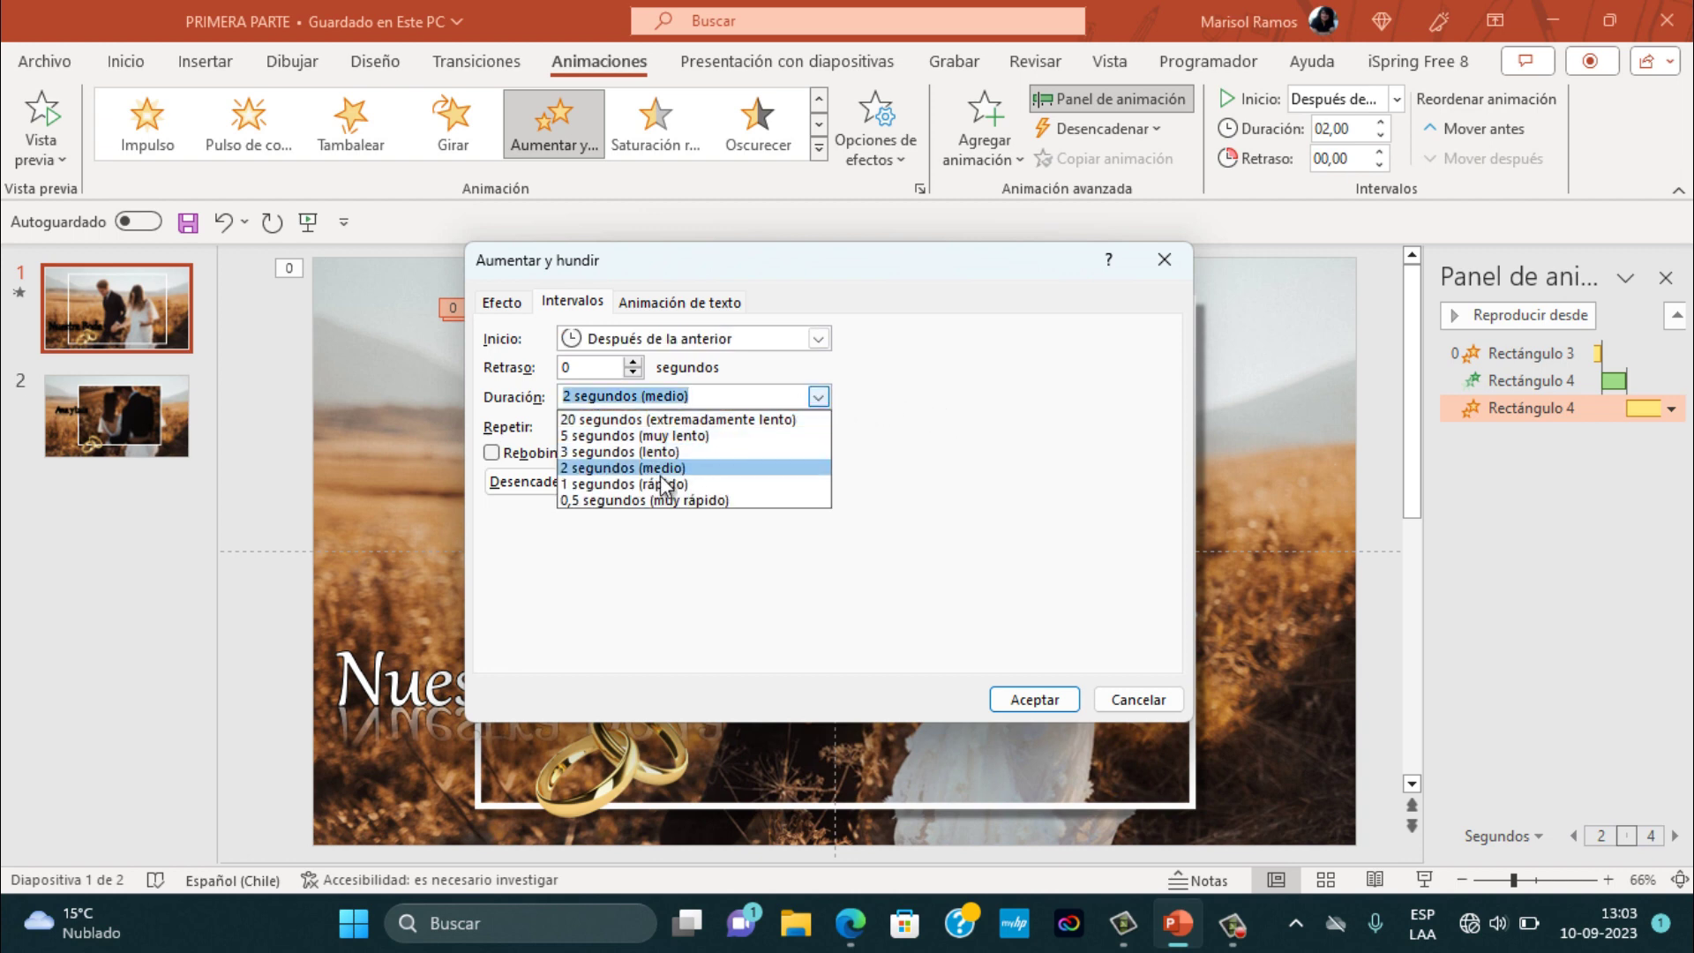
left_click(635, 485)
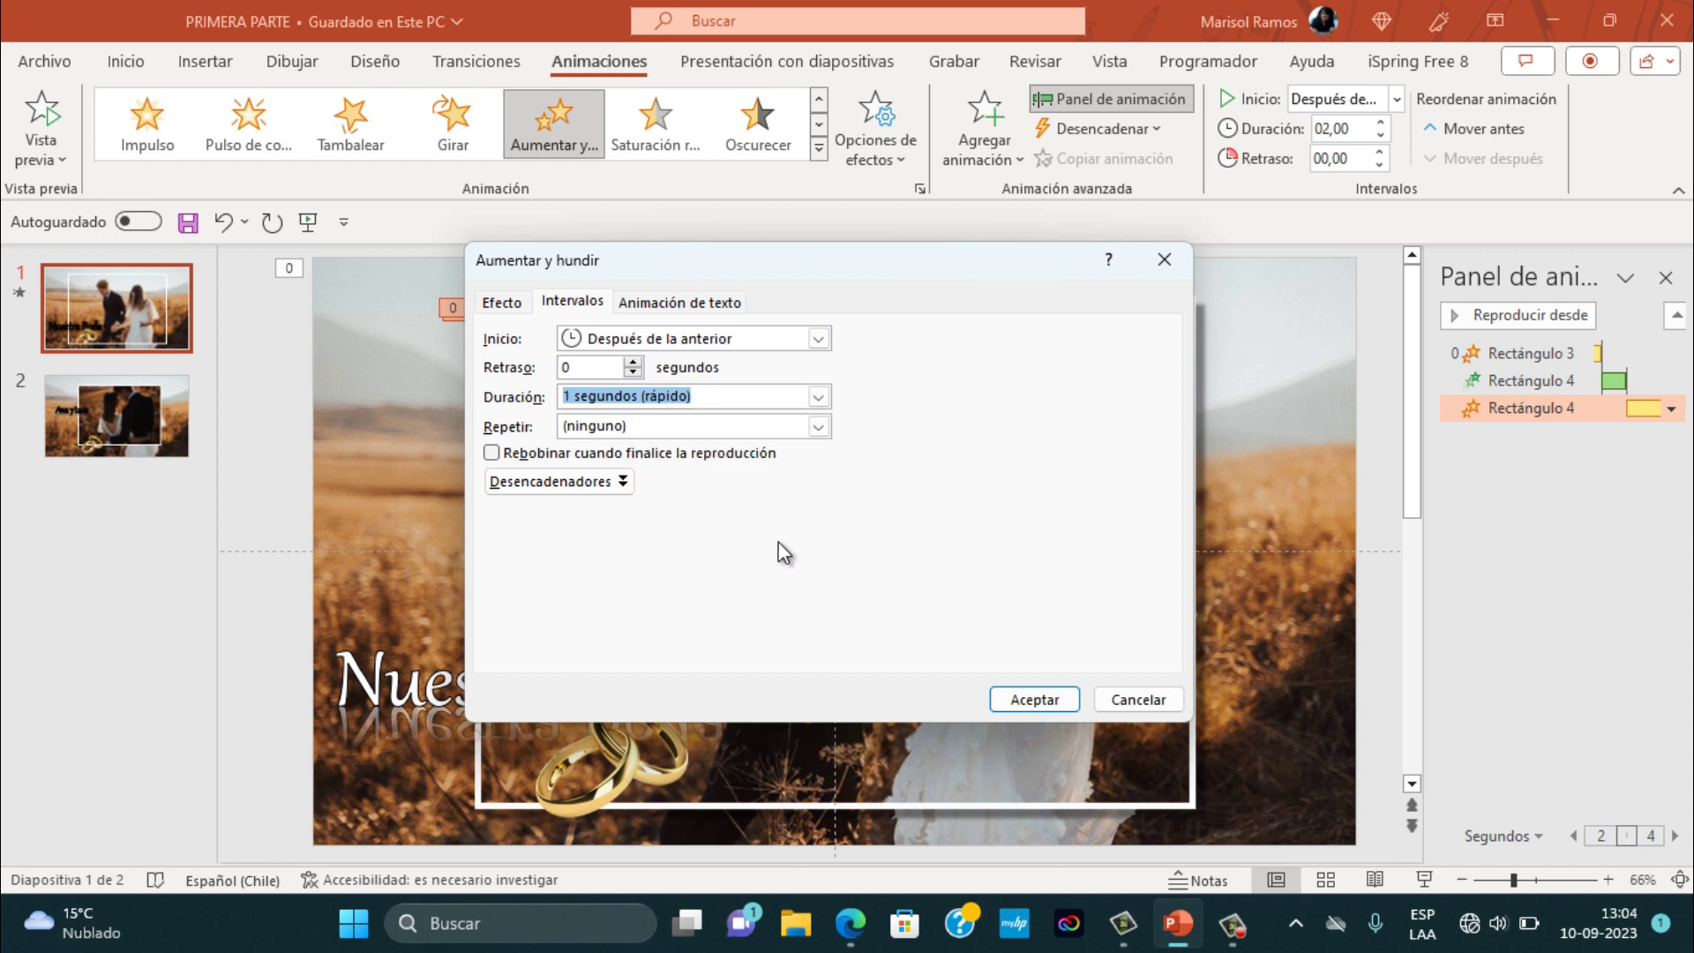
left_click(497, 303)
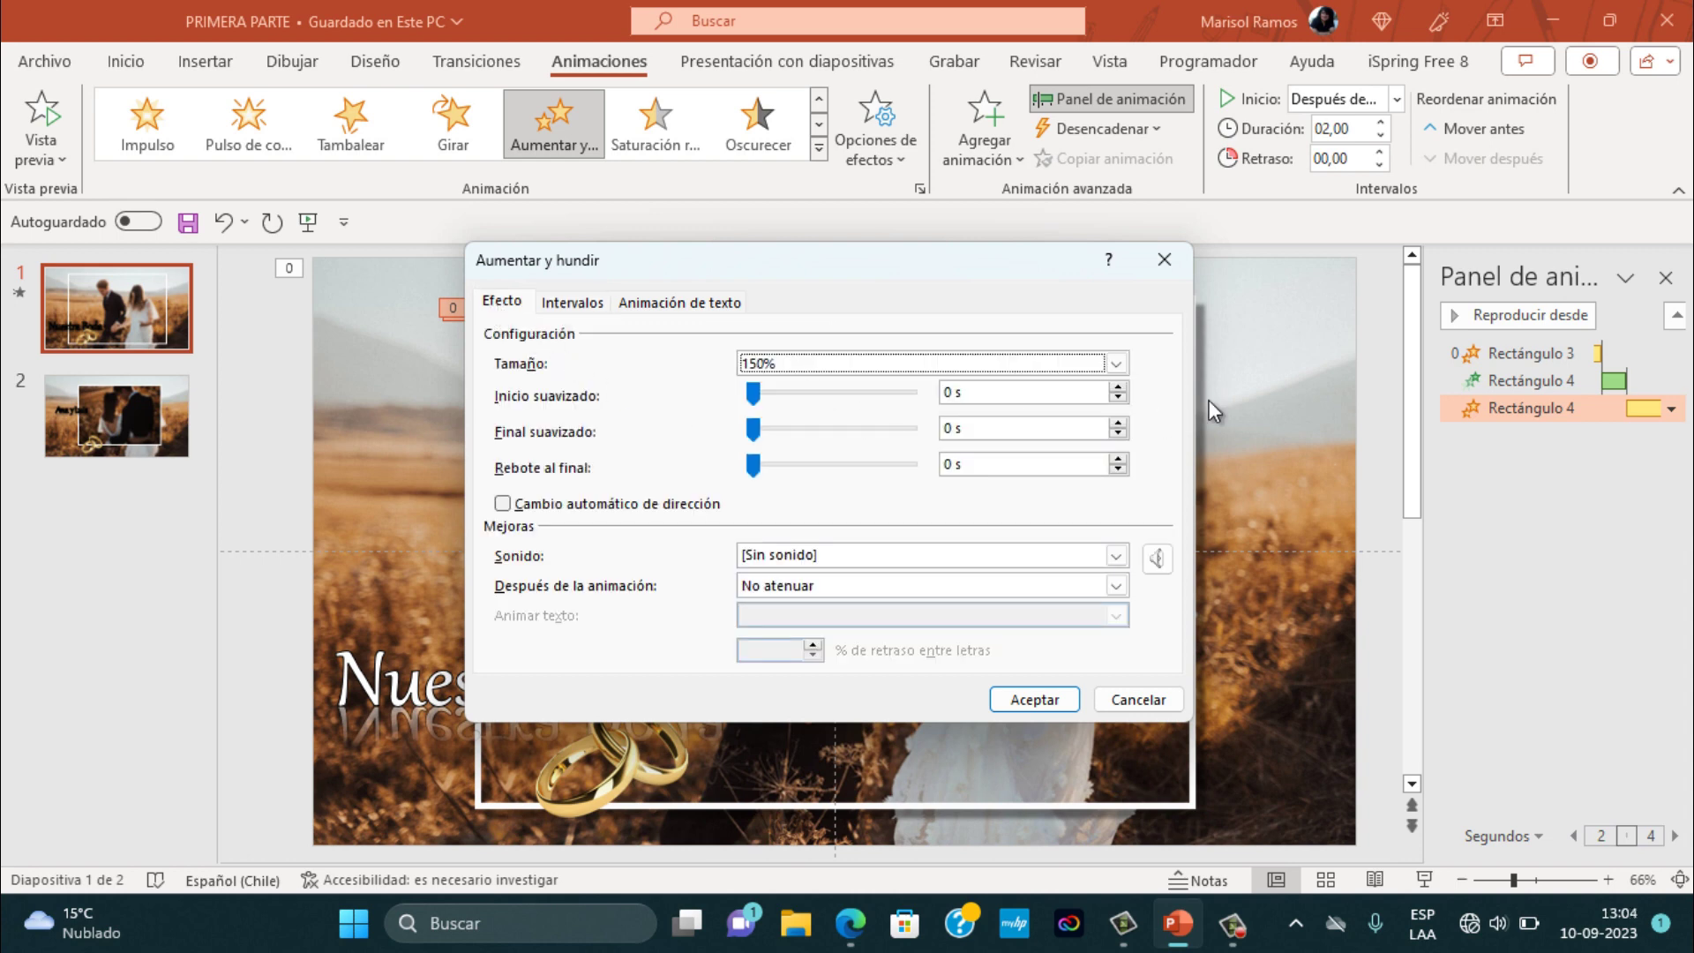
left_click(1116, 364)
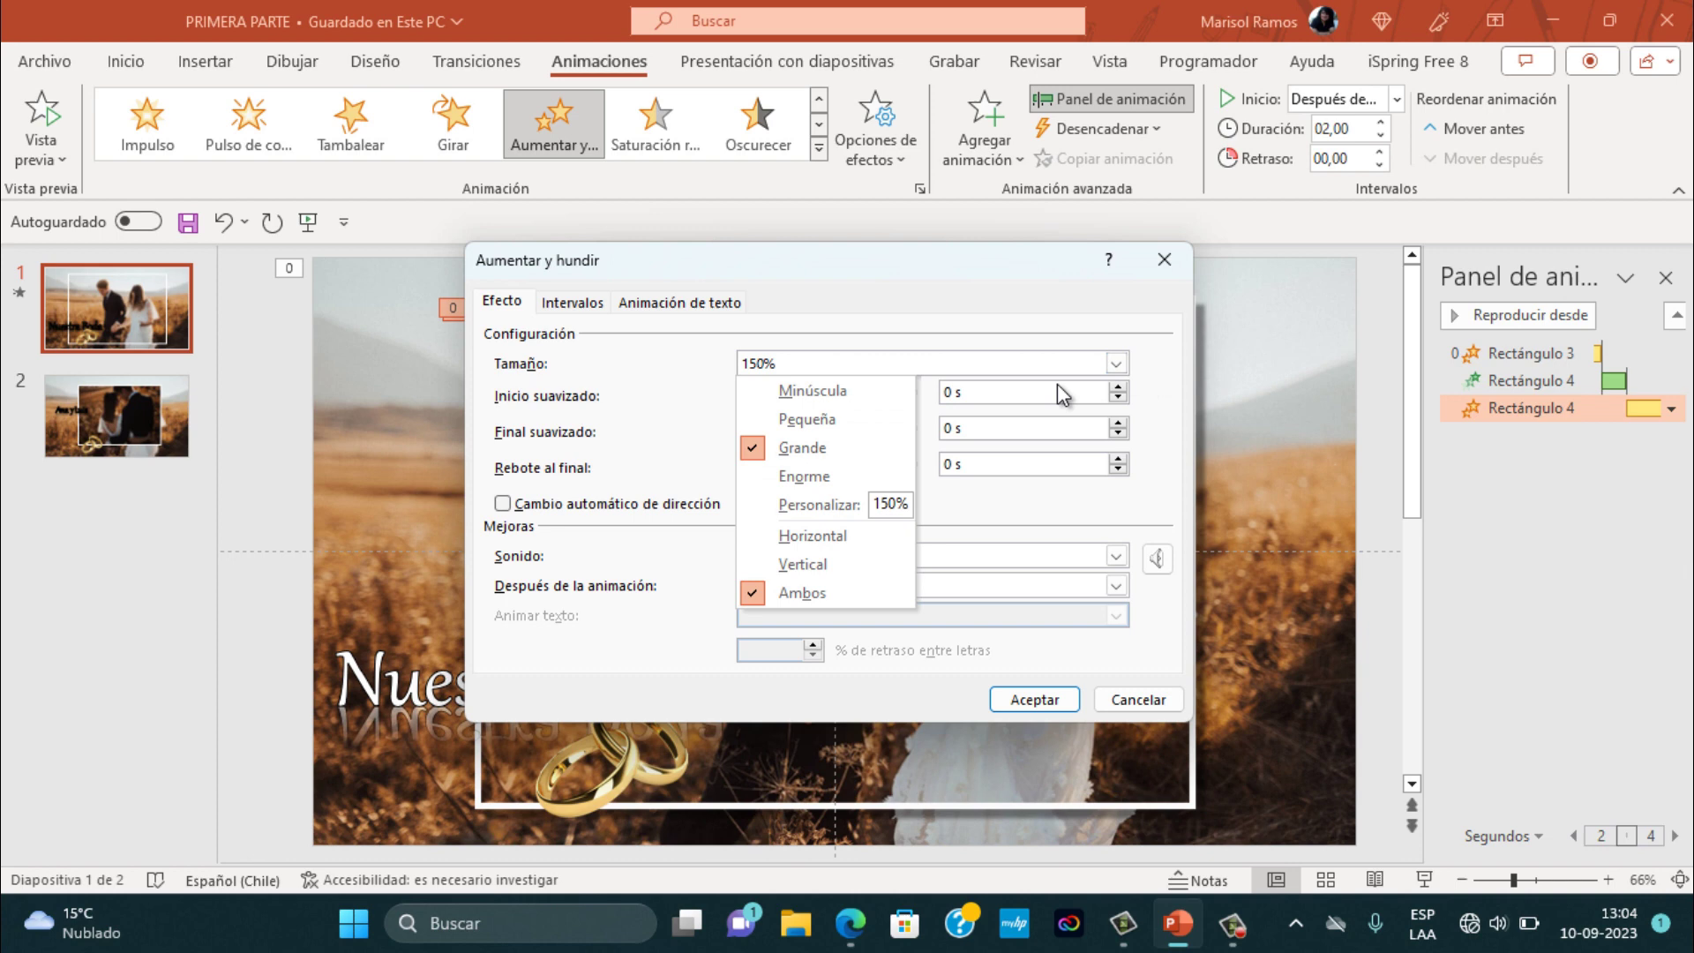
left_click(887, 512)
key("BackSpace")
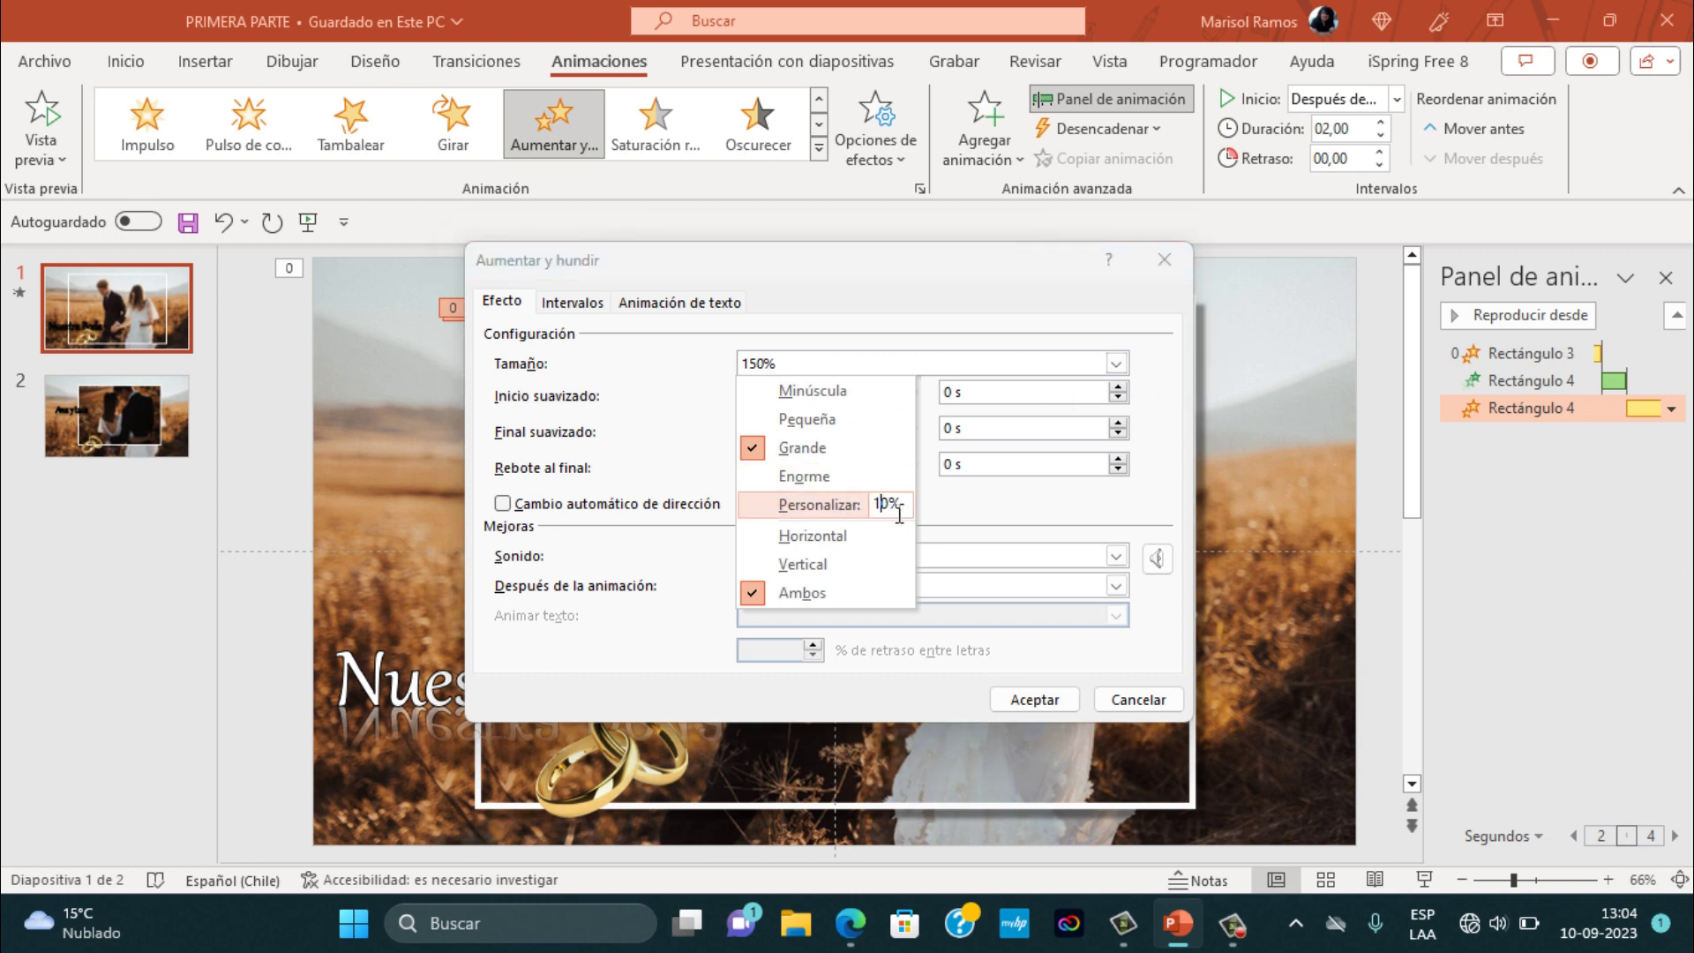
key("BackSpace")
type("7")
key("Return")
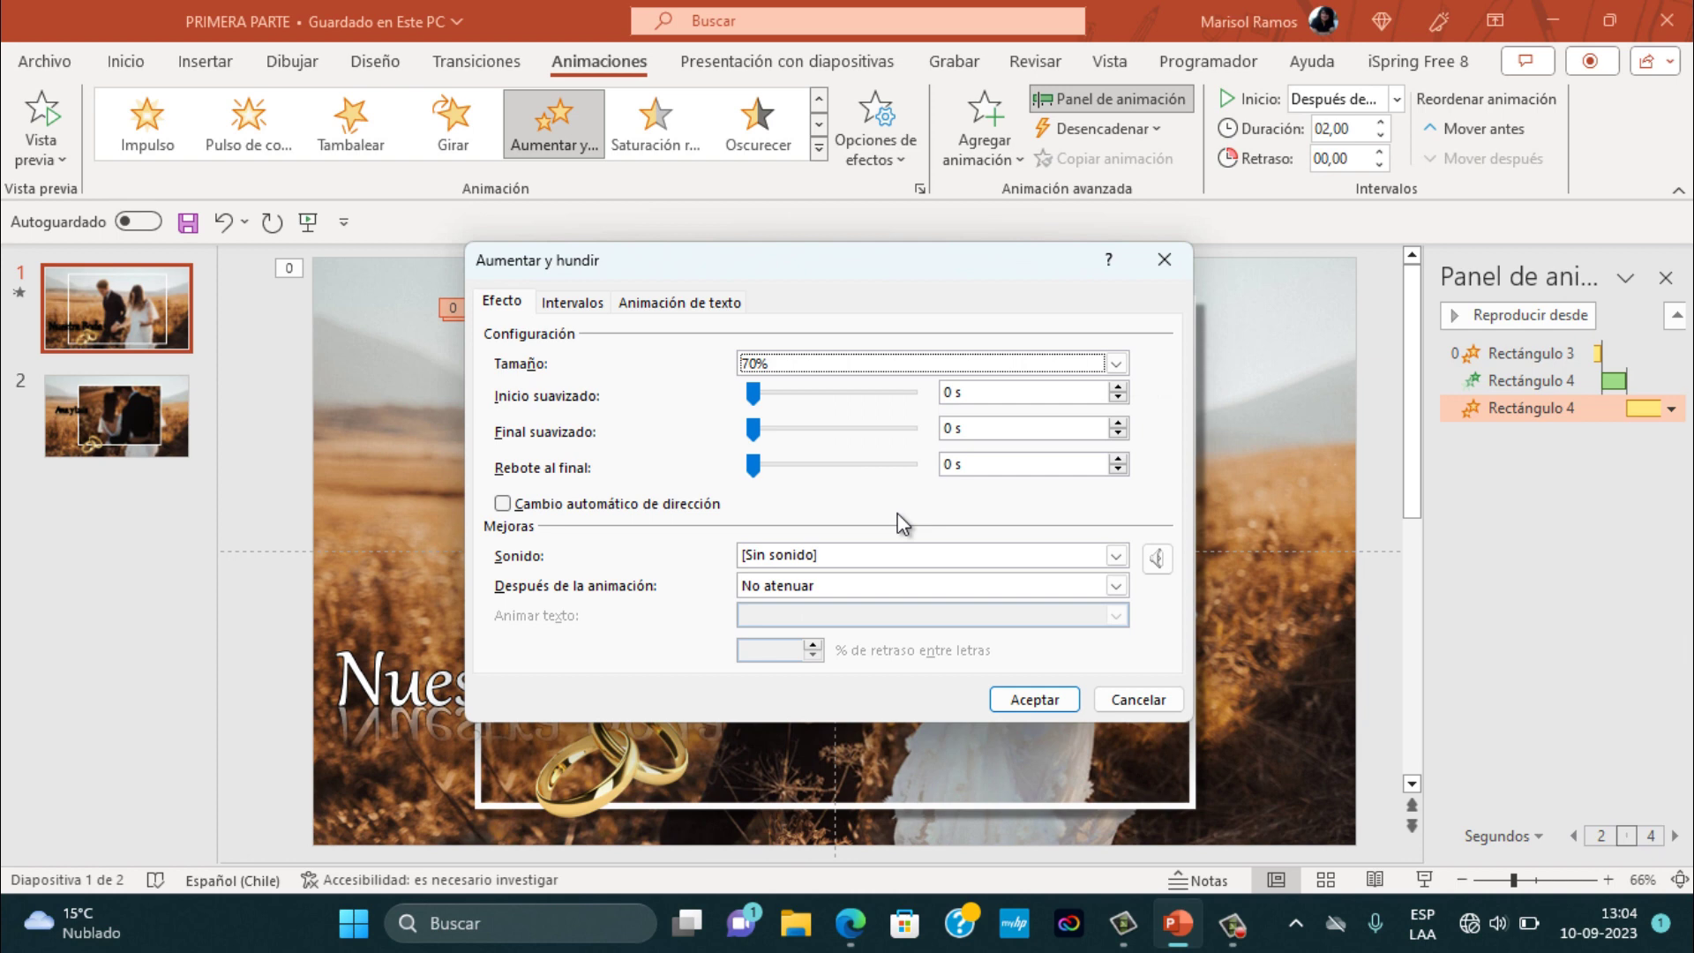
left_click(1008, 699)
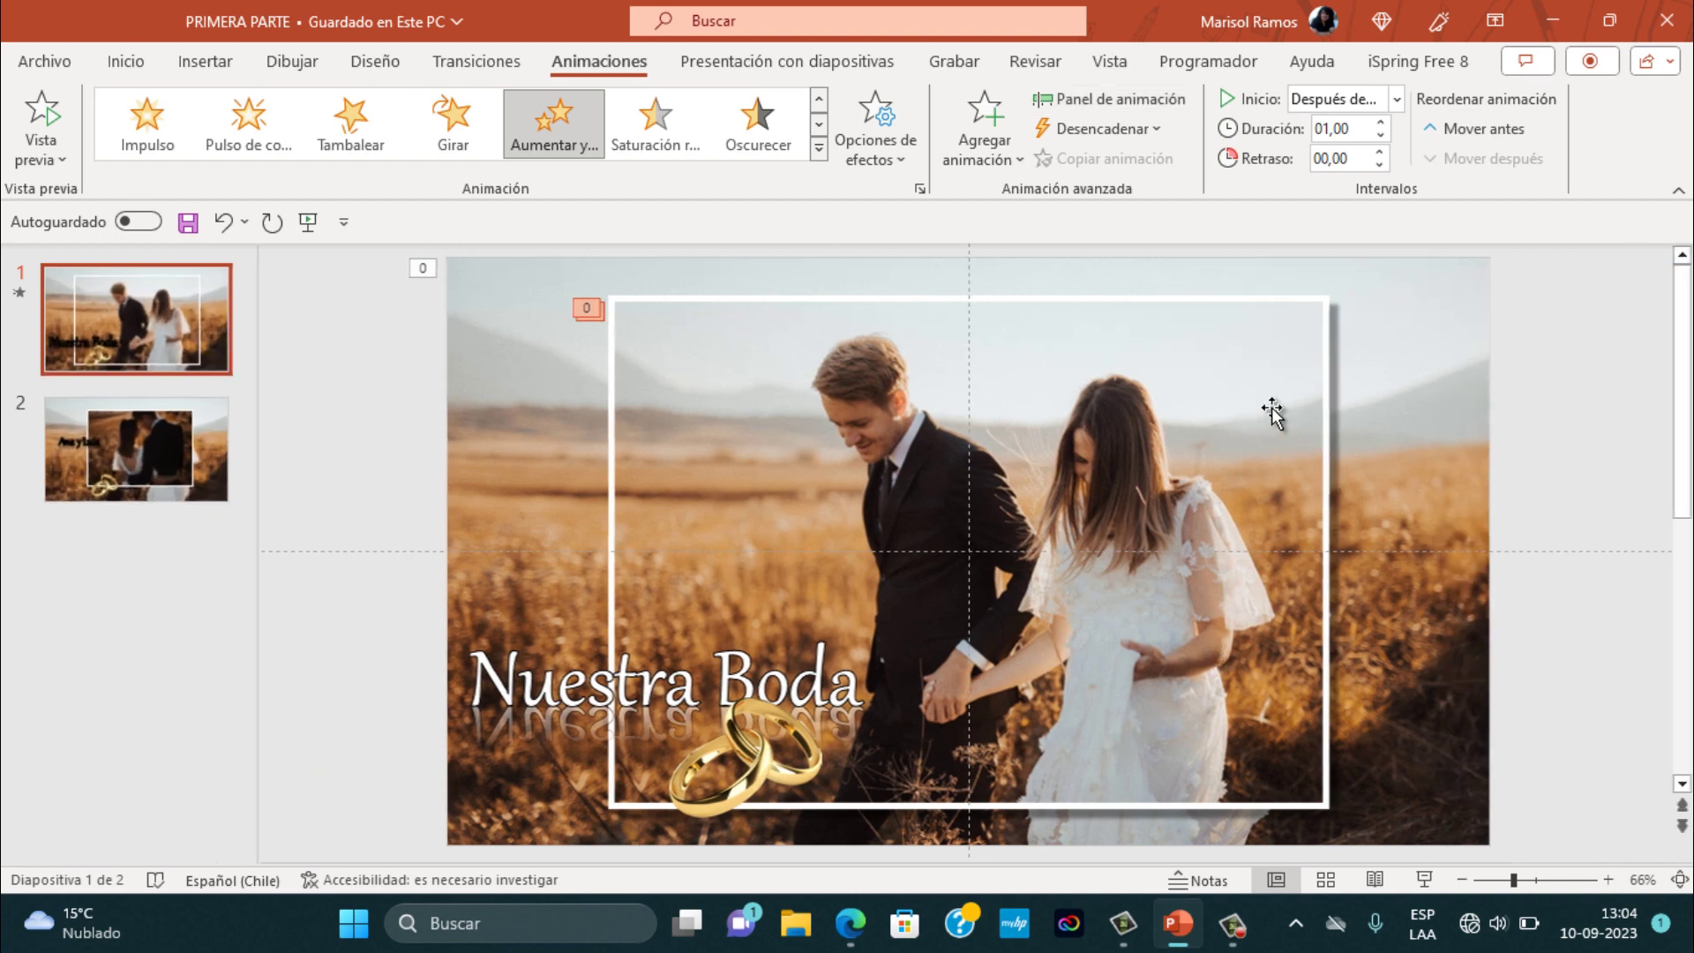
- Copy the framed photo's animations onto the Nuestra Boda title and the rings, then preview the slideshow
left_click(1666, 277)
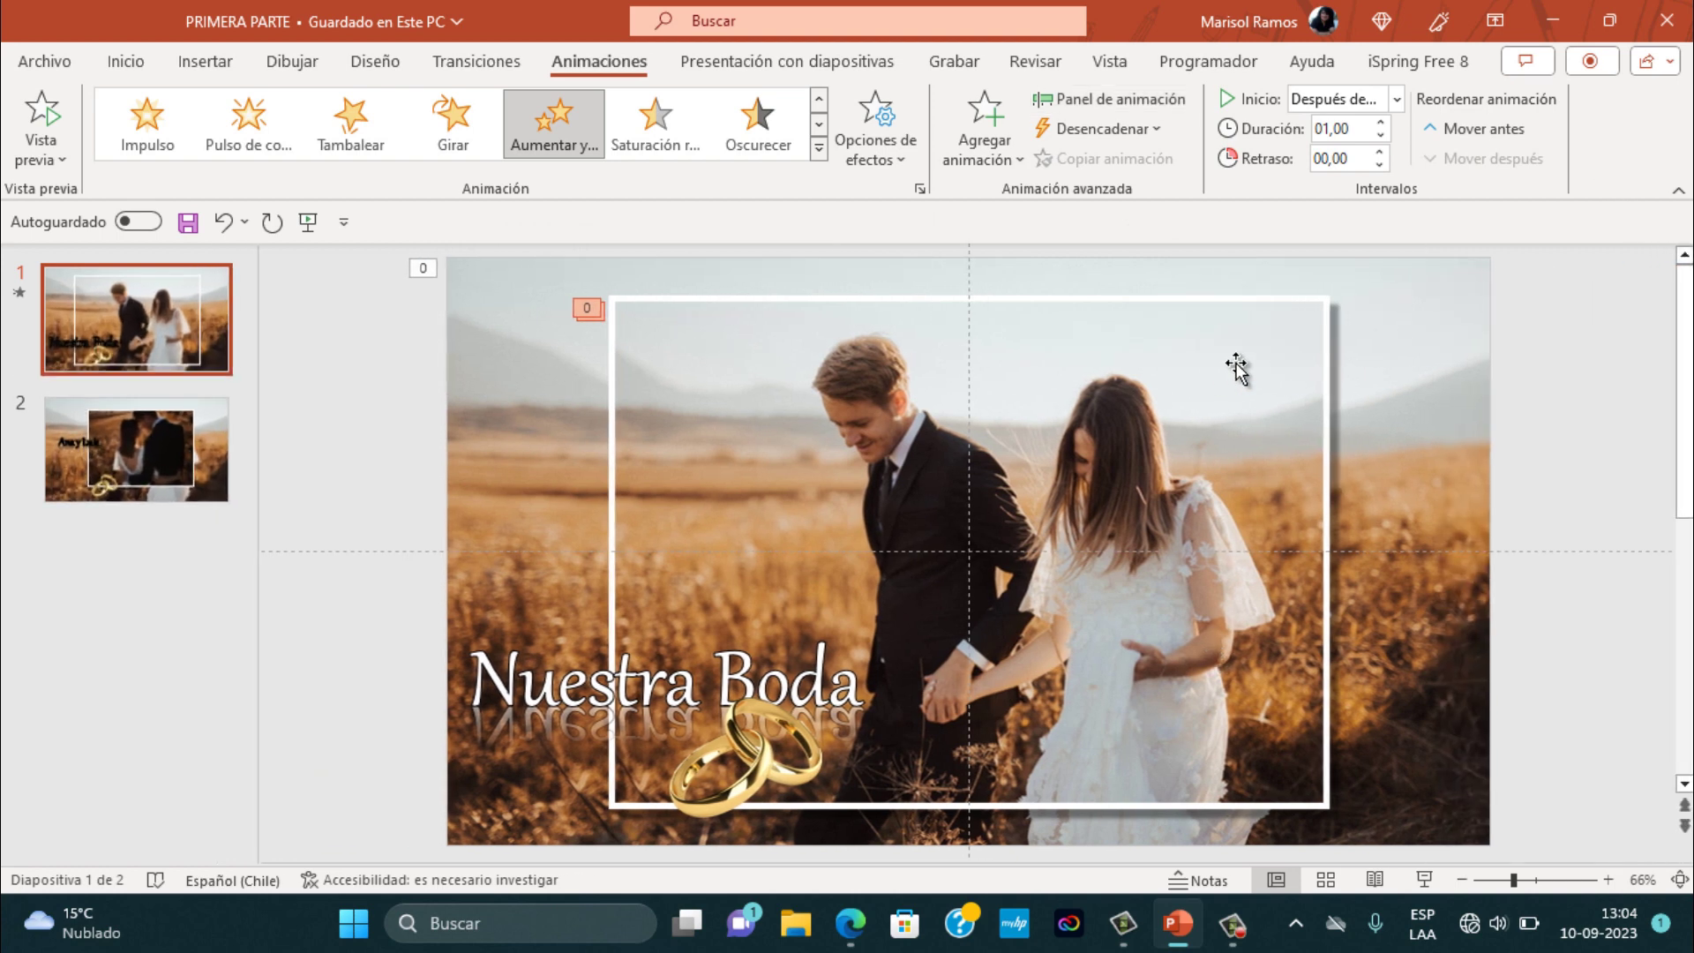
left_click(1236, 369)
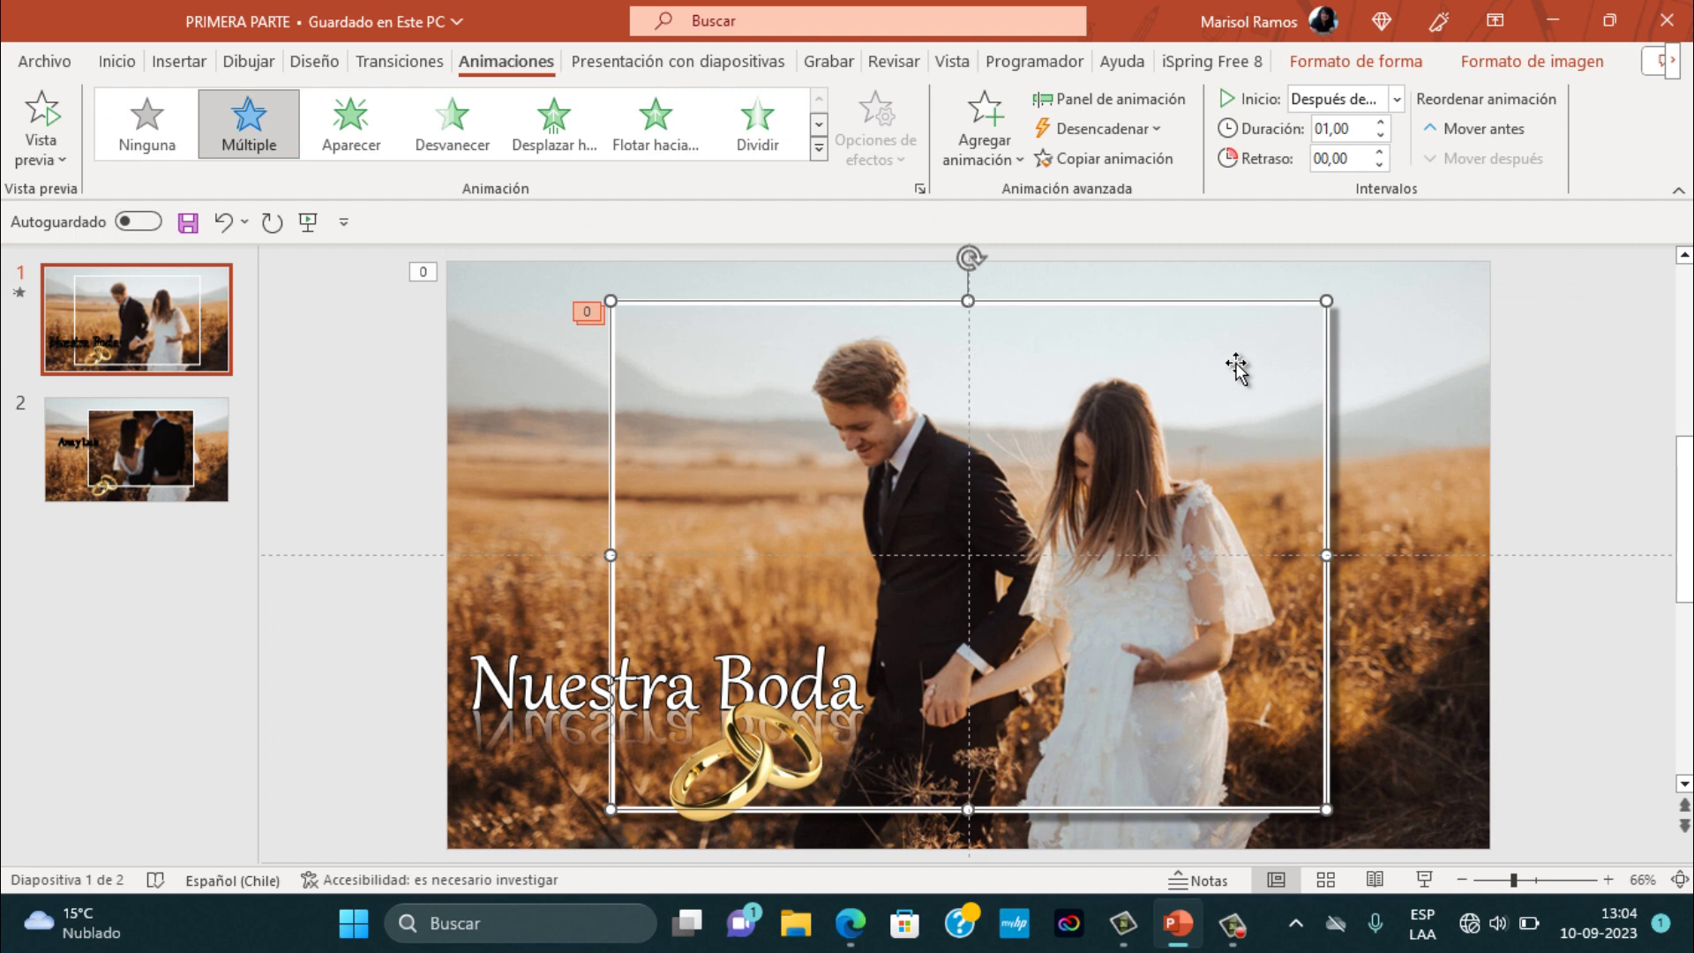
left_click(1129, 169)
left_click(494, 673)
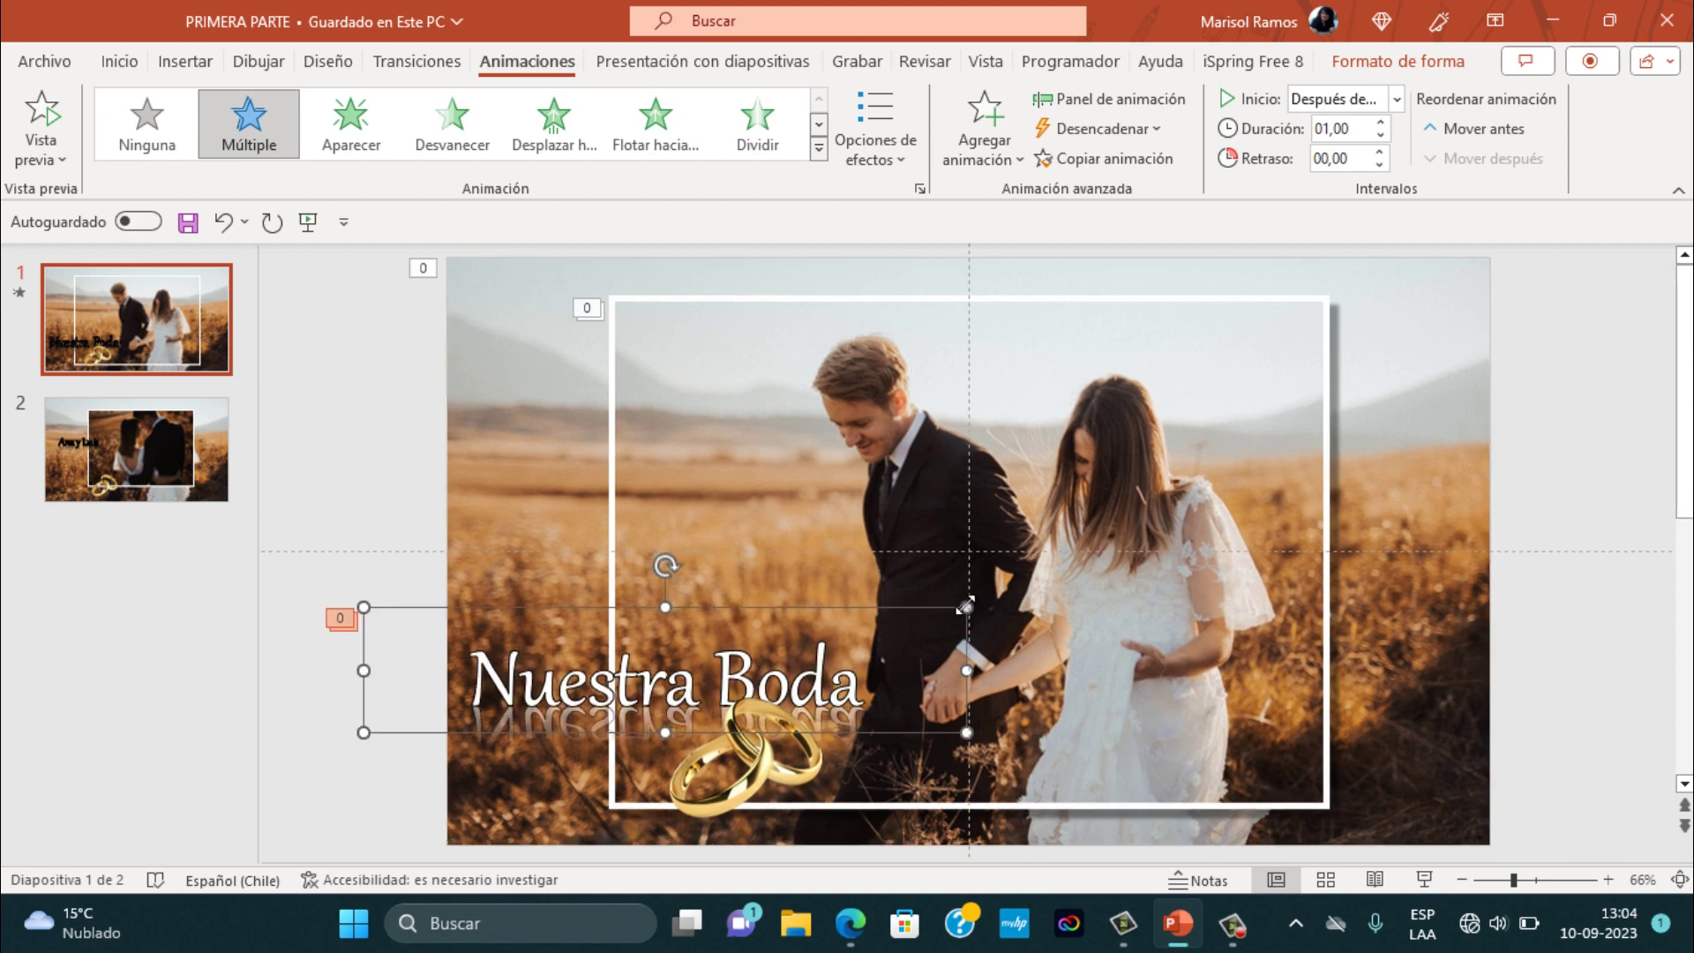
left_click(1113, 159)
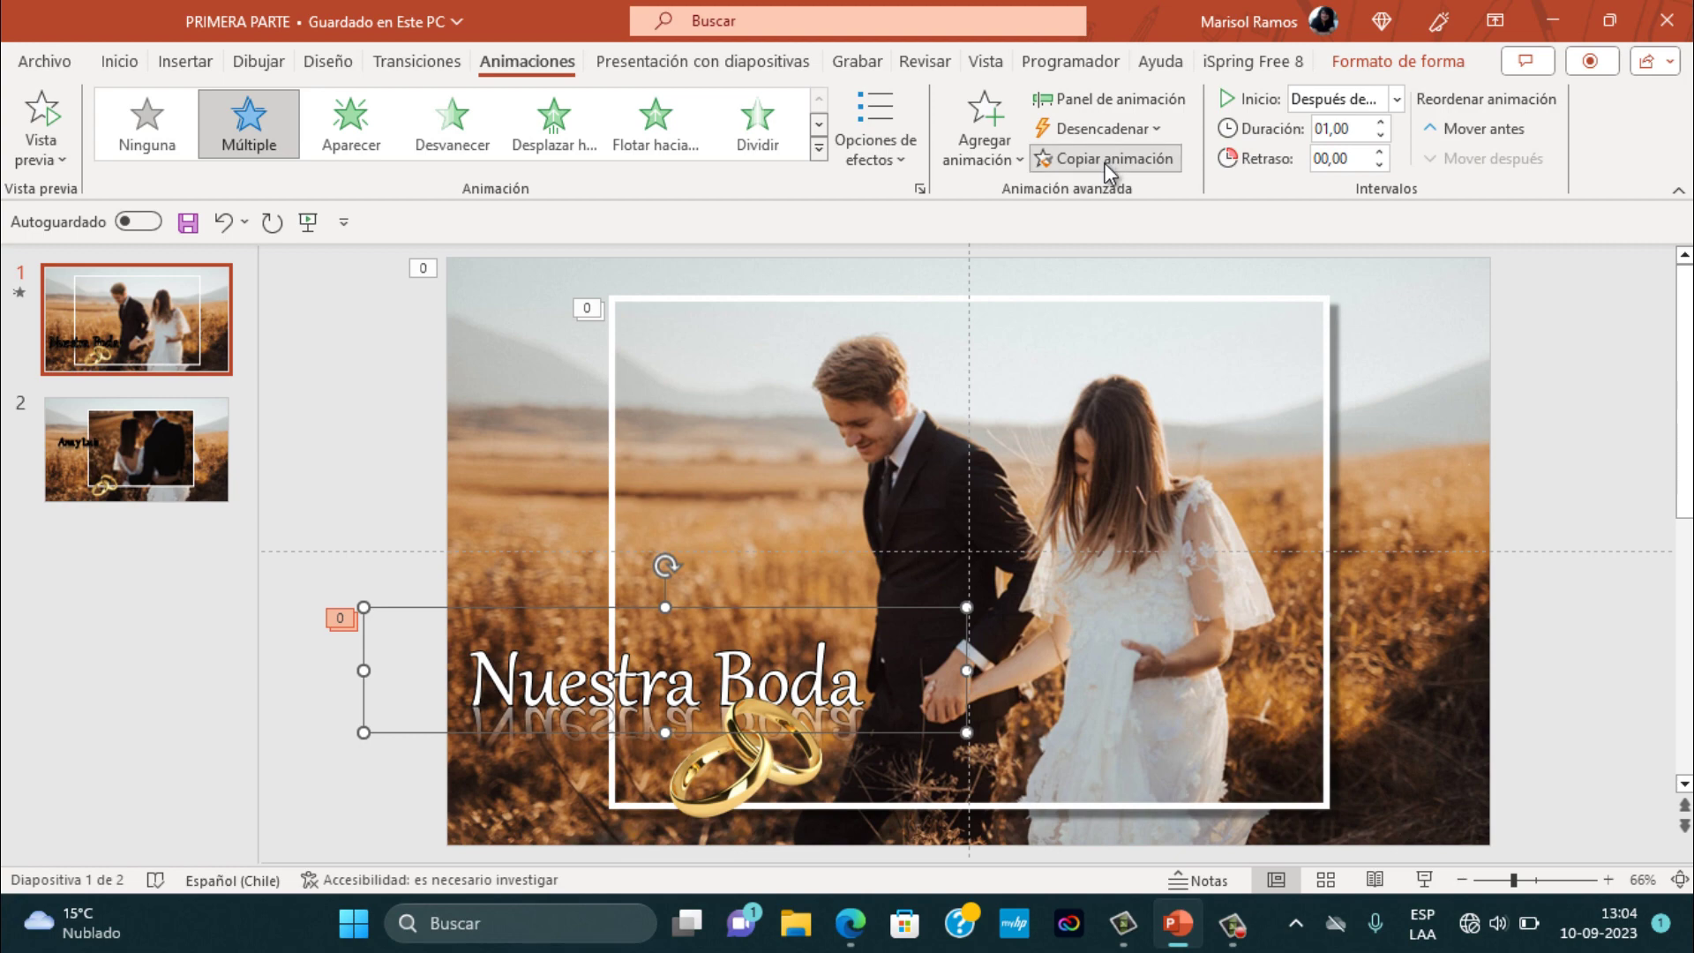
left_click(761, 781)
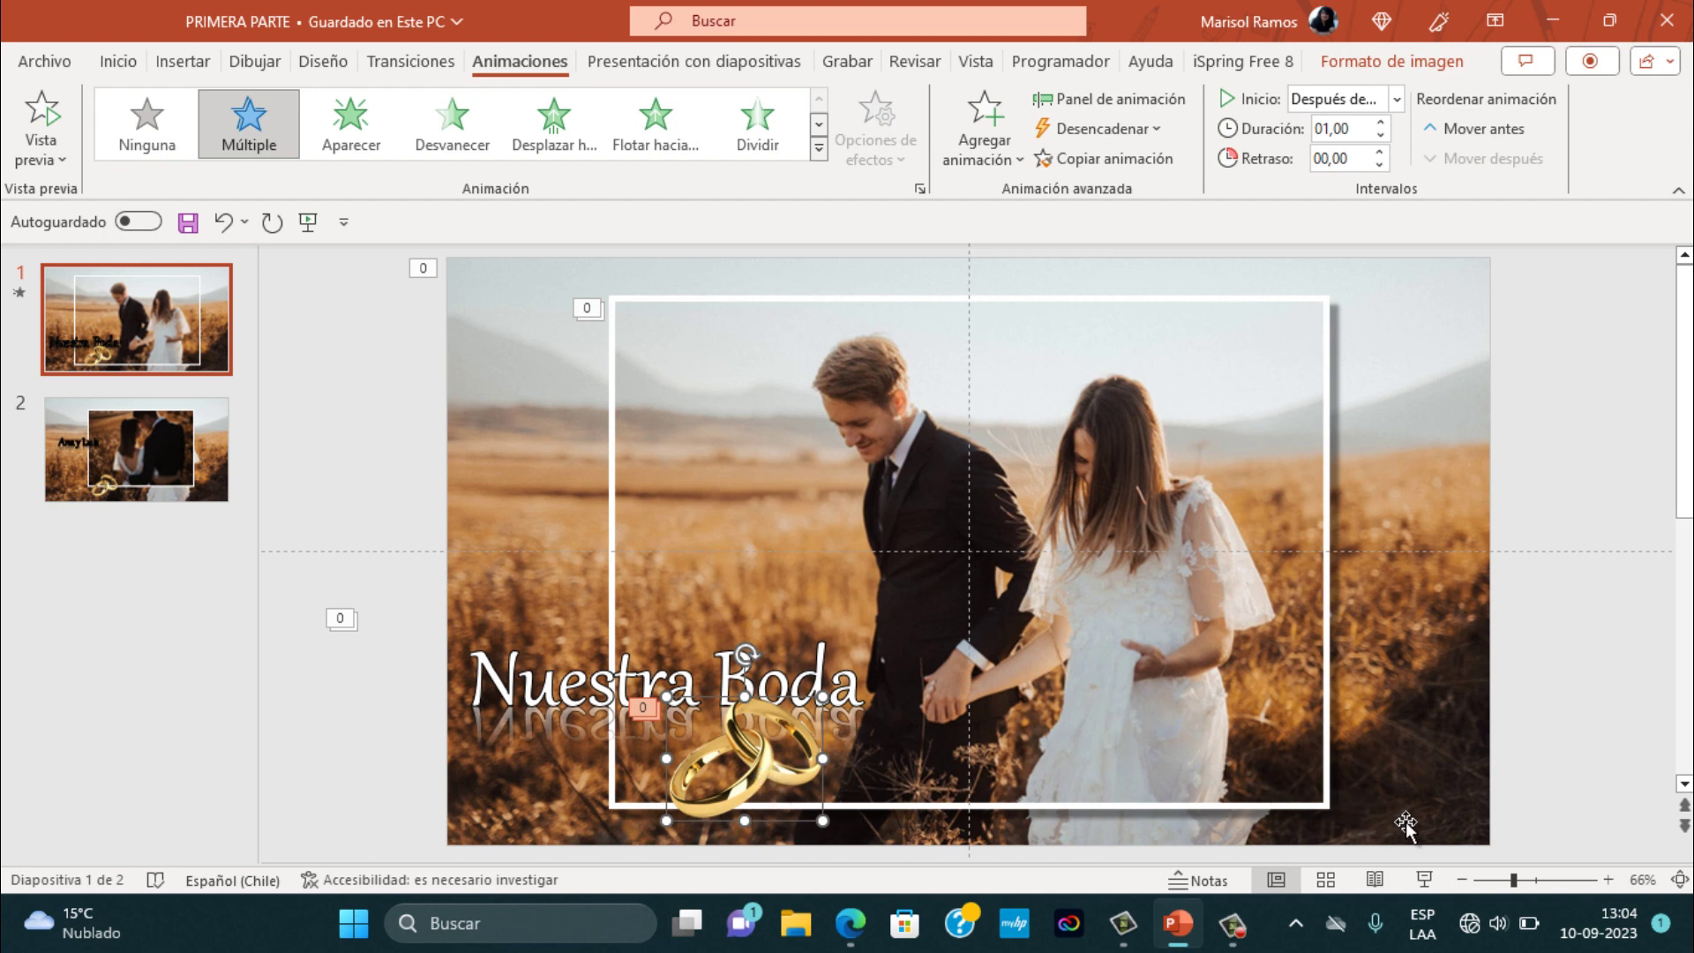
left_click(1424, 877)
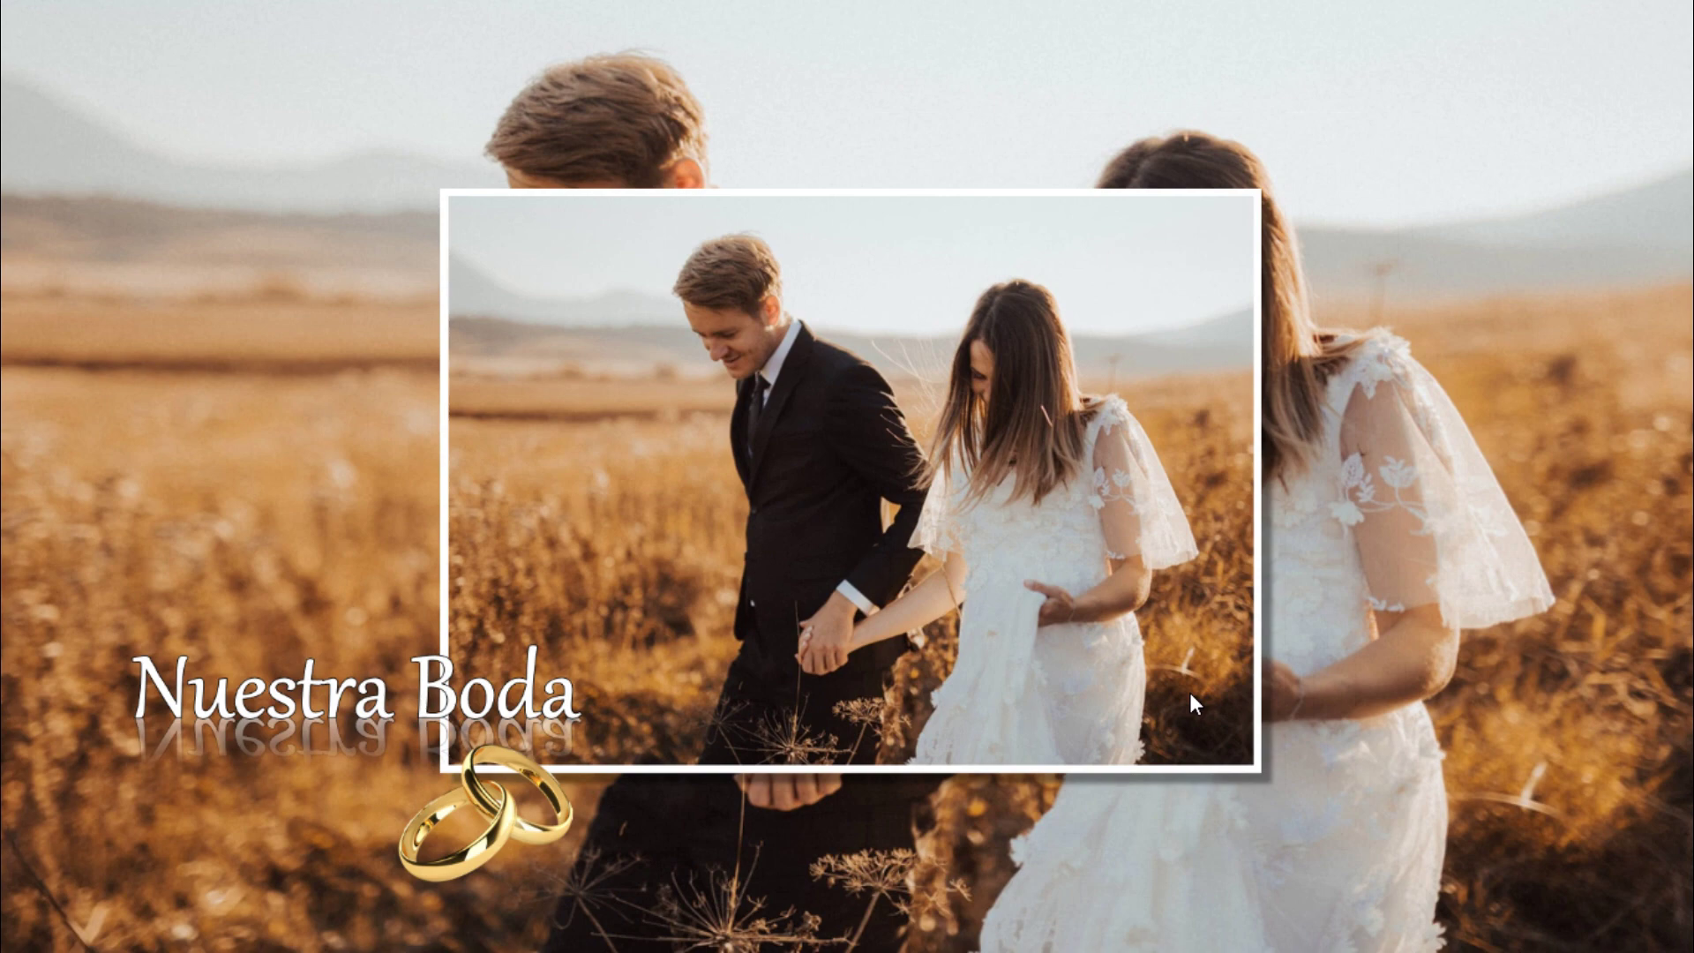
key("Escape")
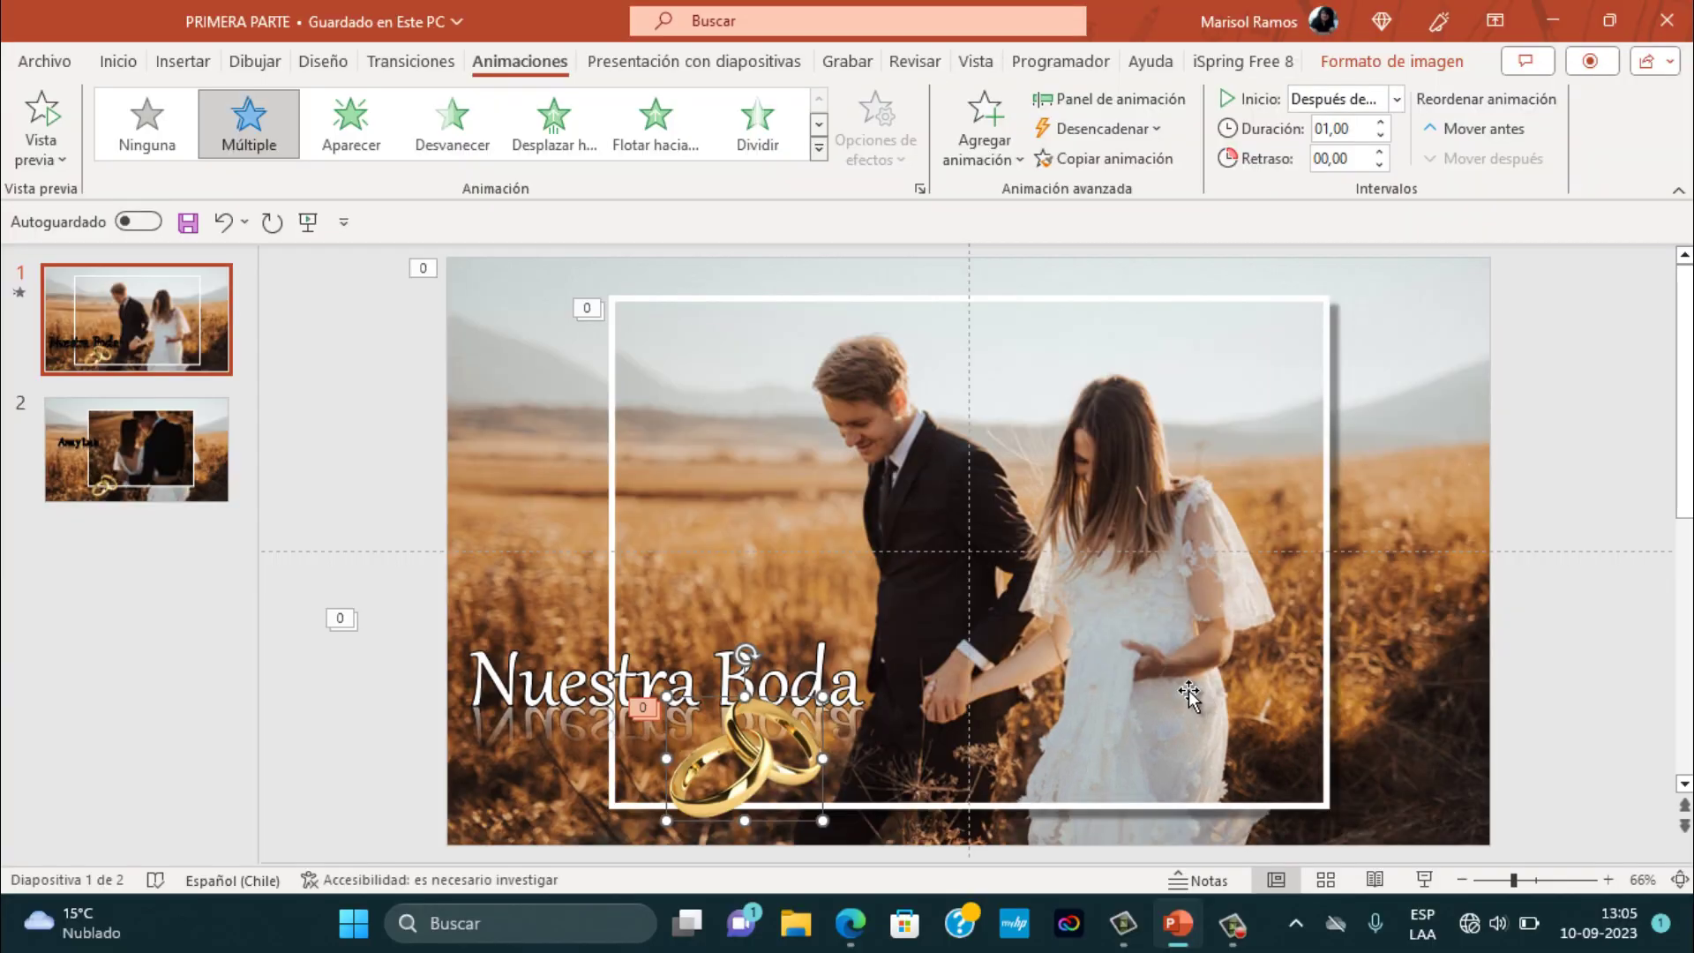
- On slide 2, move the framed photo right and up and apply the Transformación transition
left_click(121, 447)
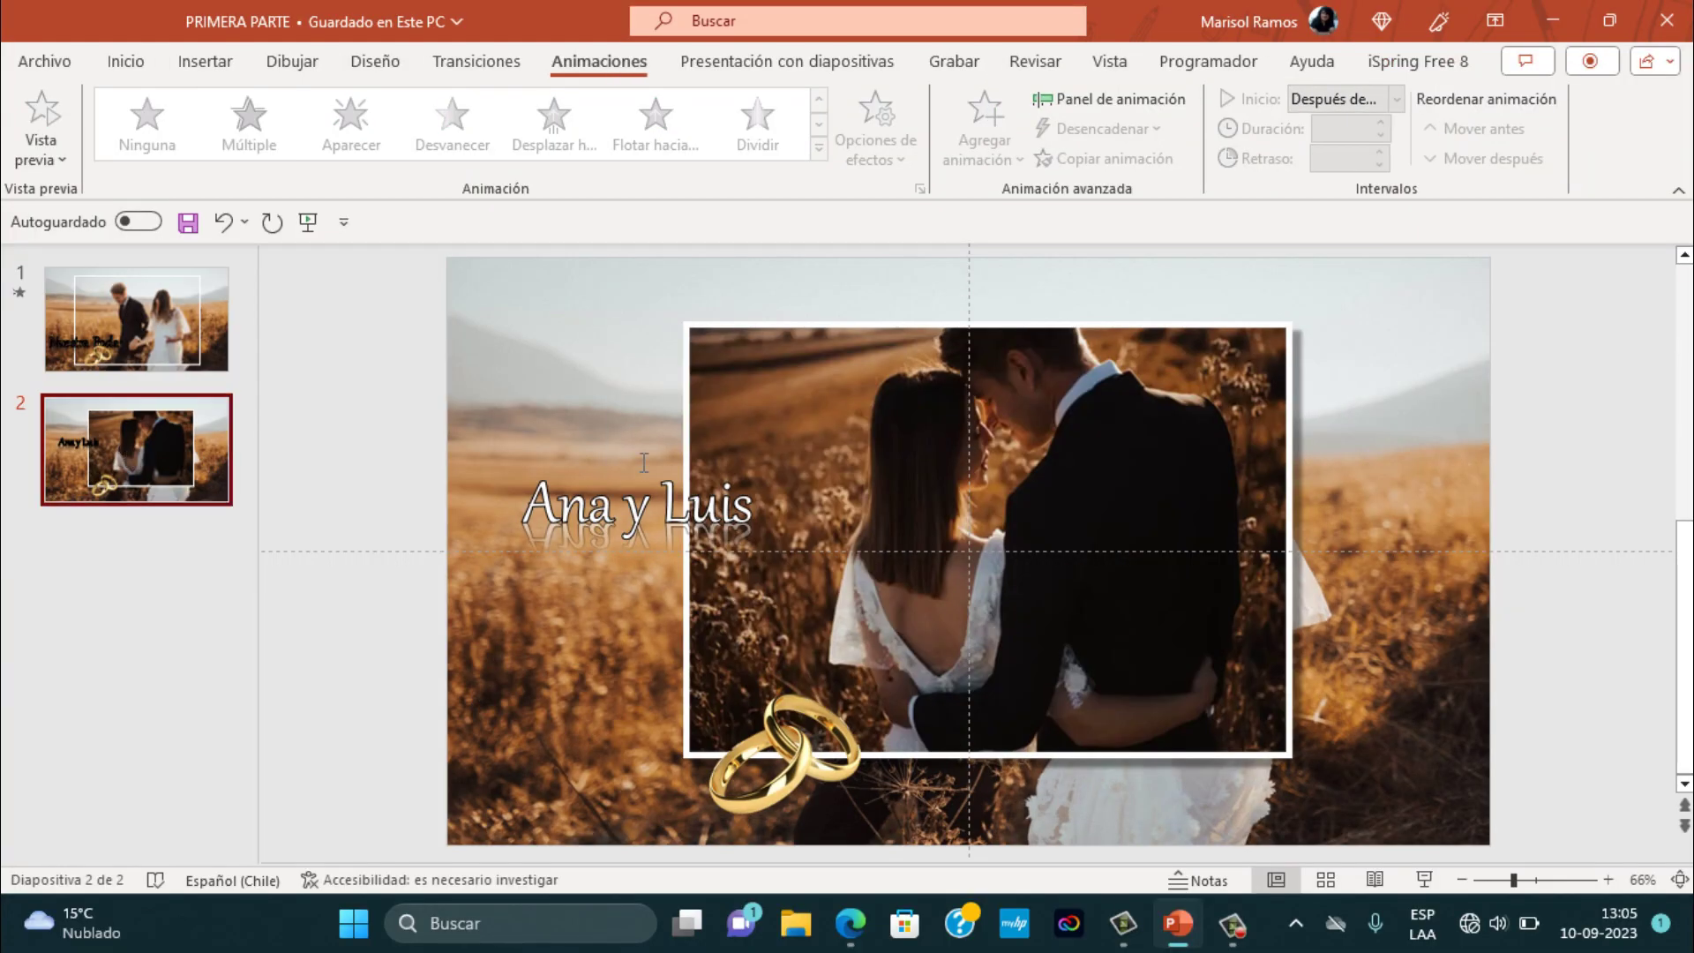
left_click(862, 401)
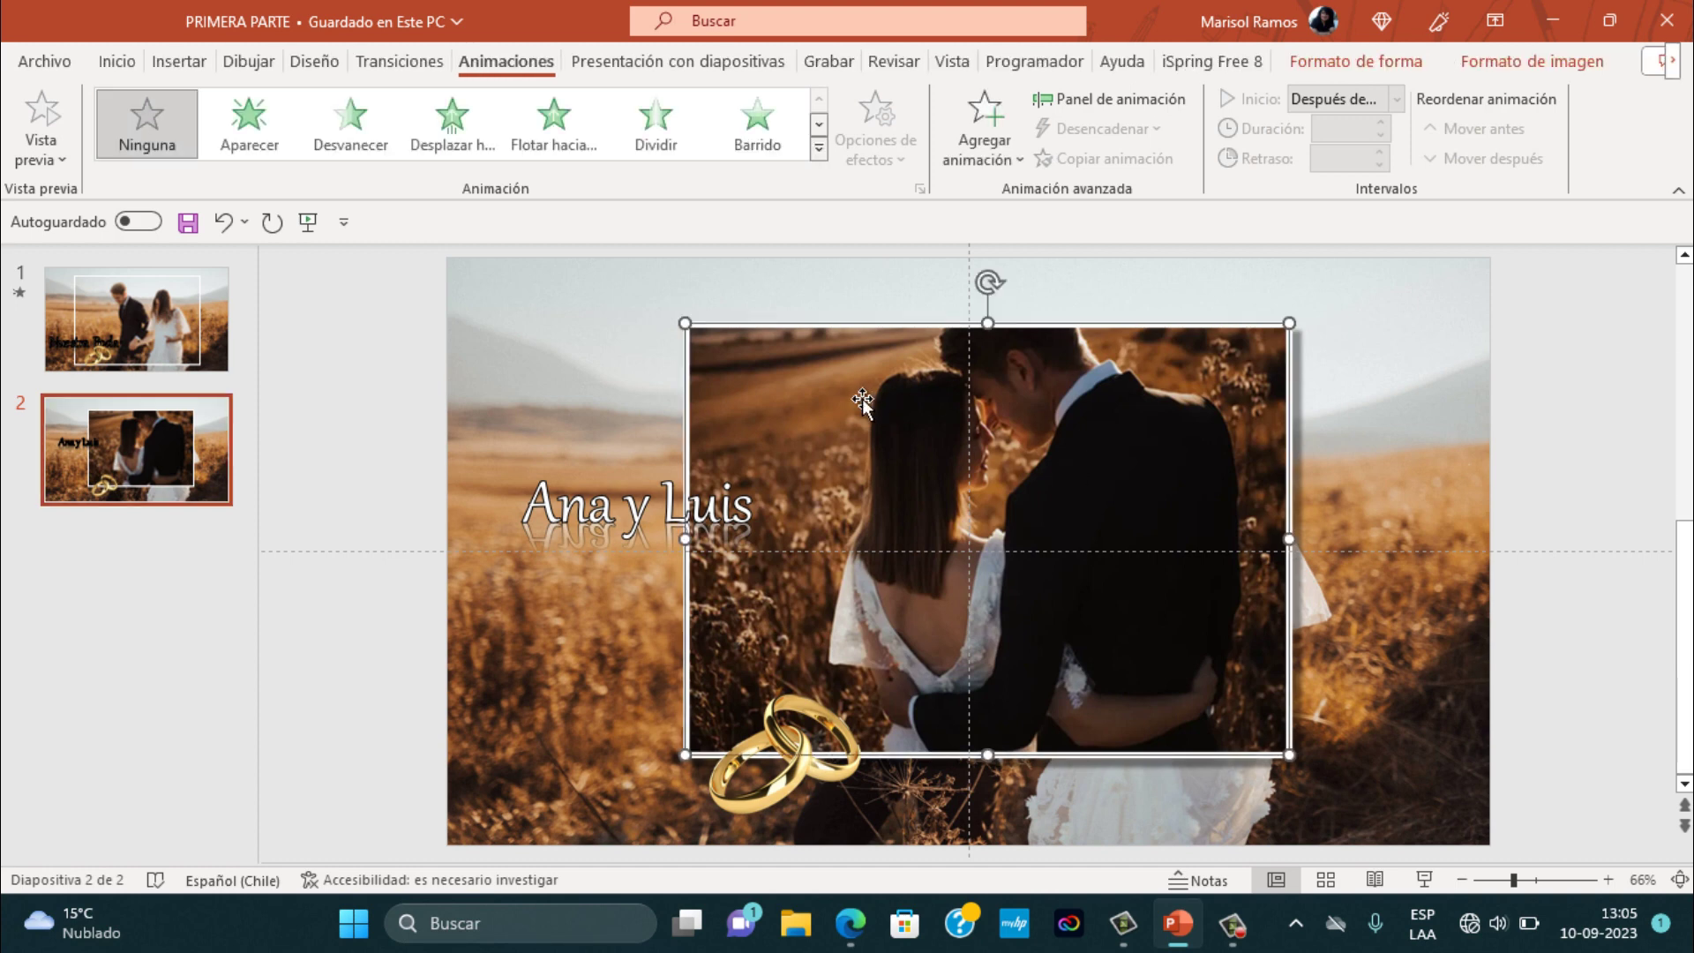
left_click_drag(862, 398, 1034, 382)
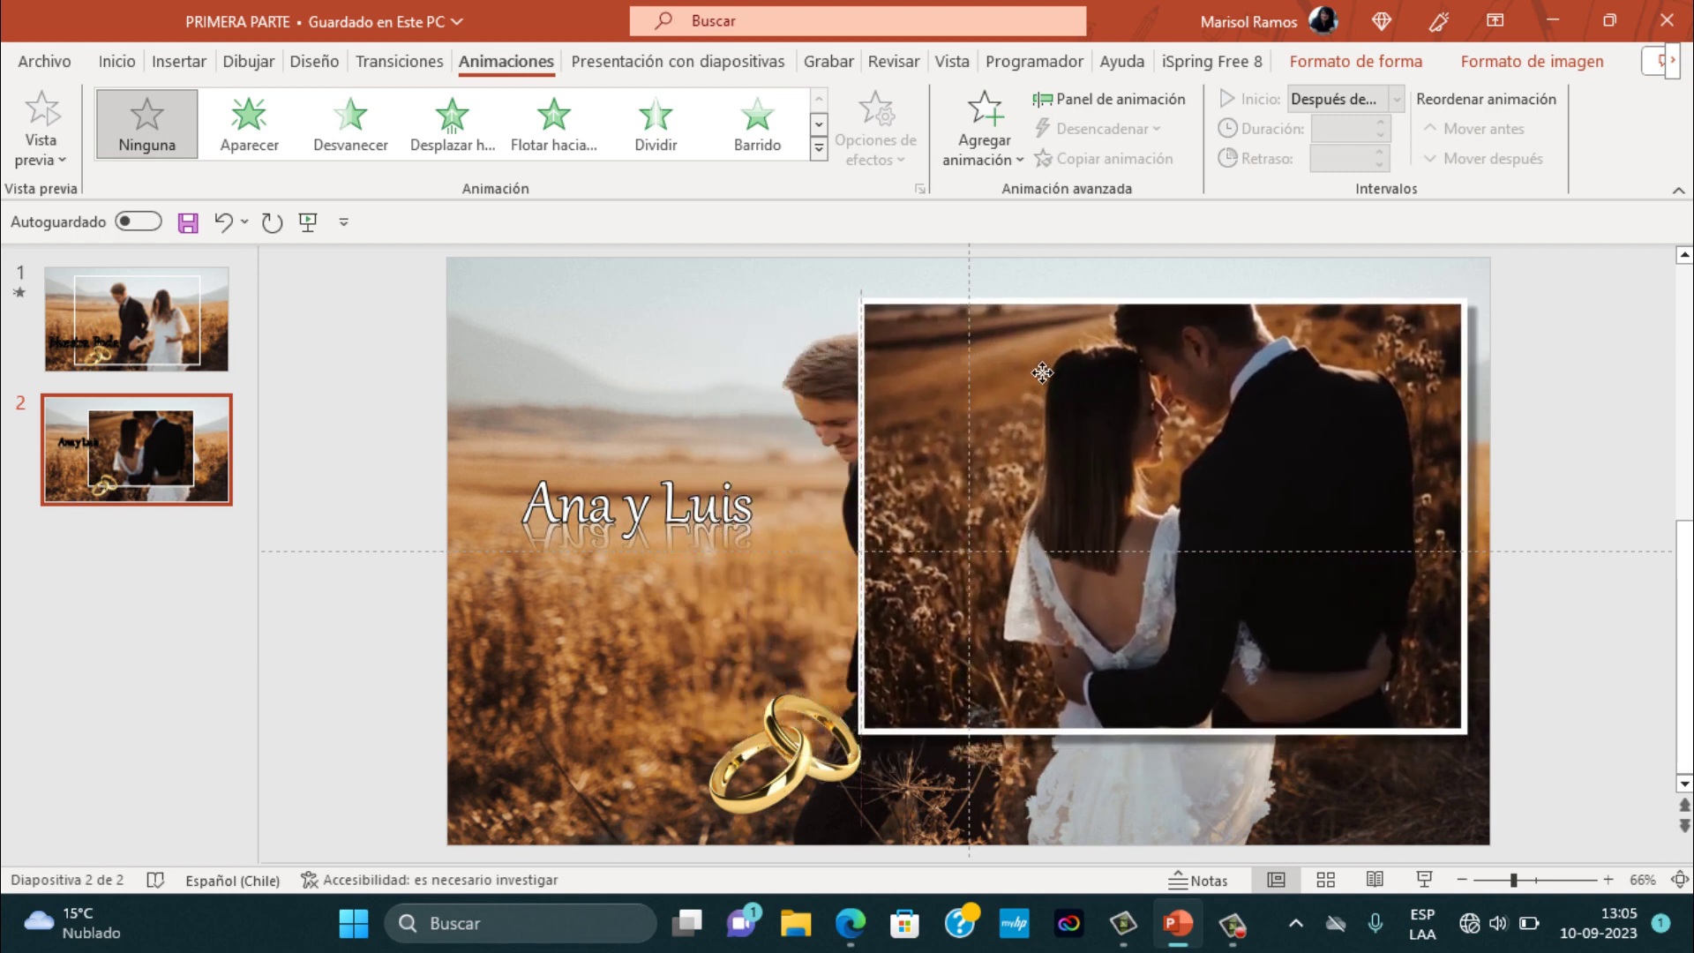
left_click_drag(1034, 381, 1046, 362)
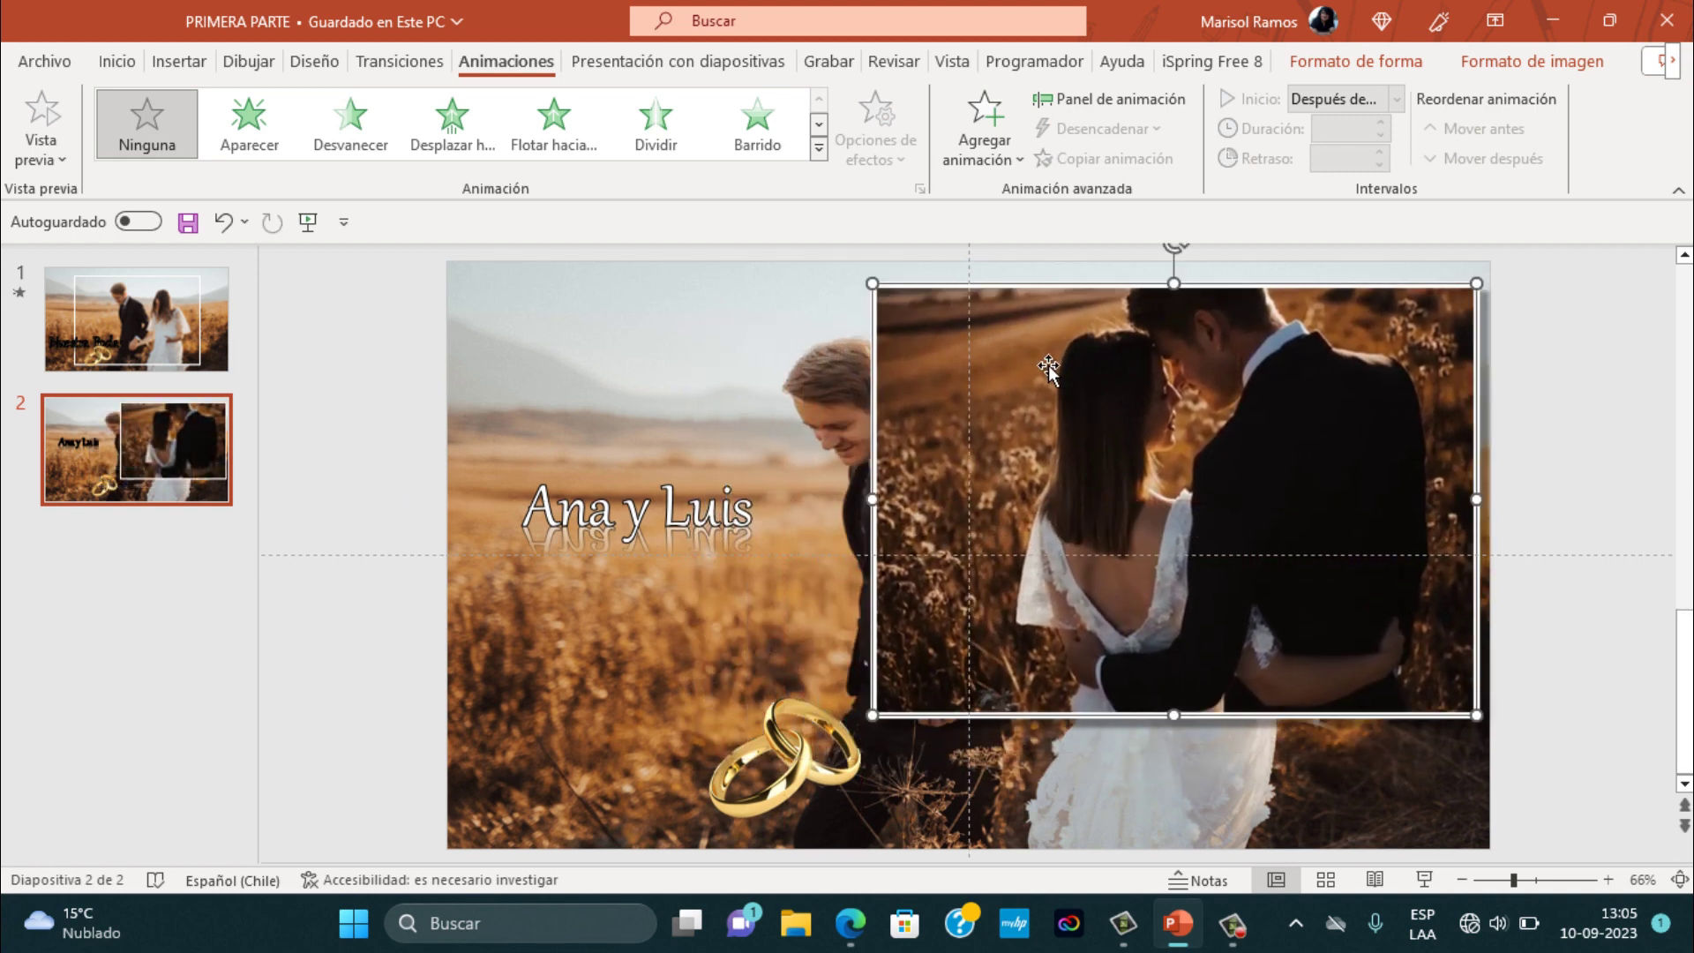
left_click(404, 61)
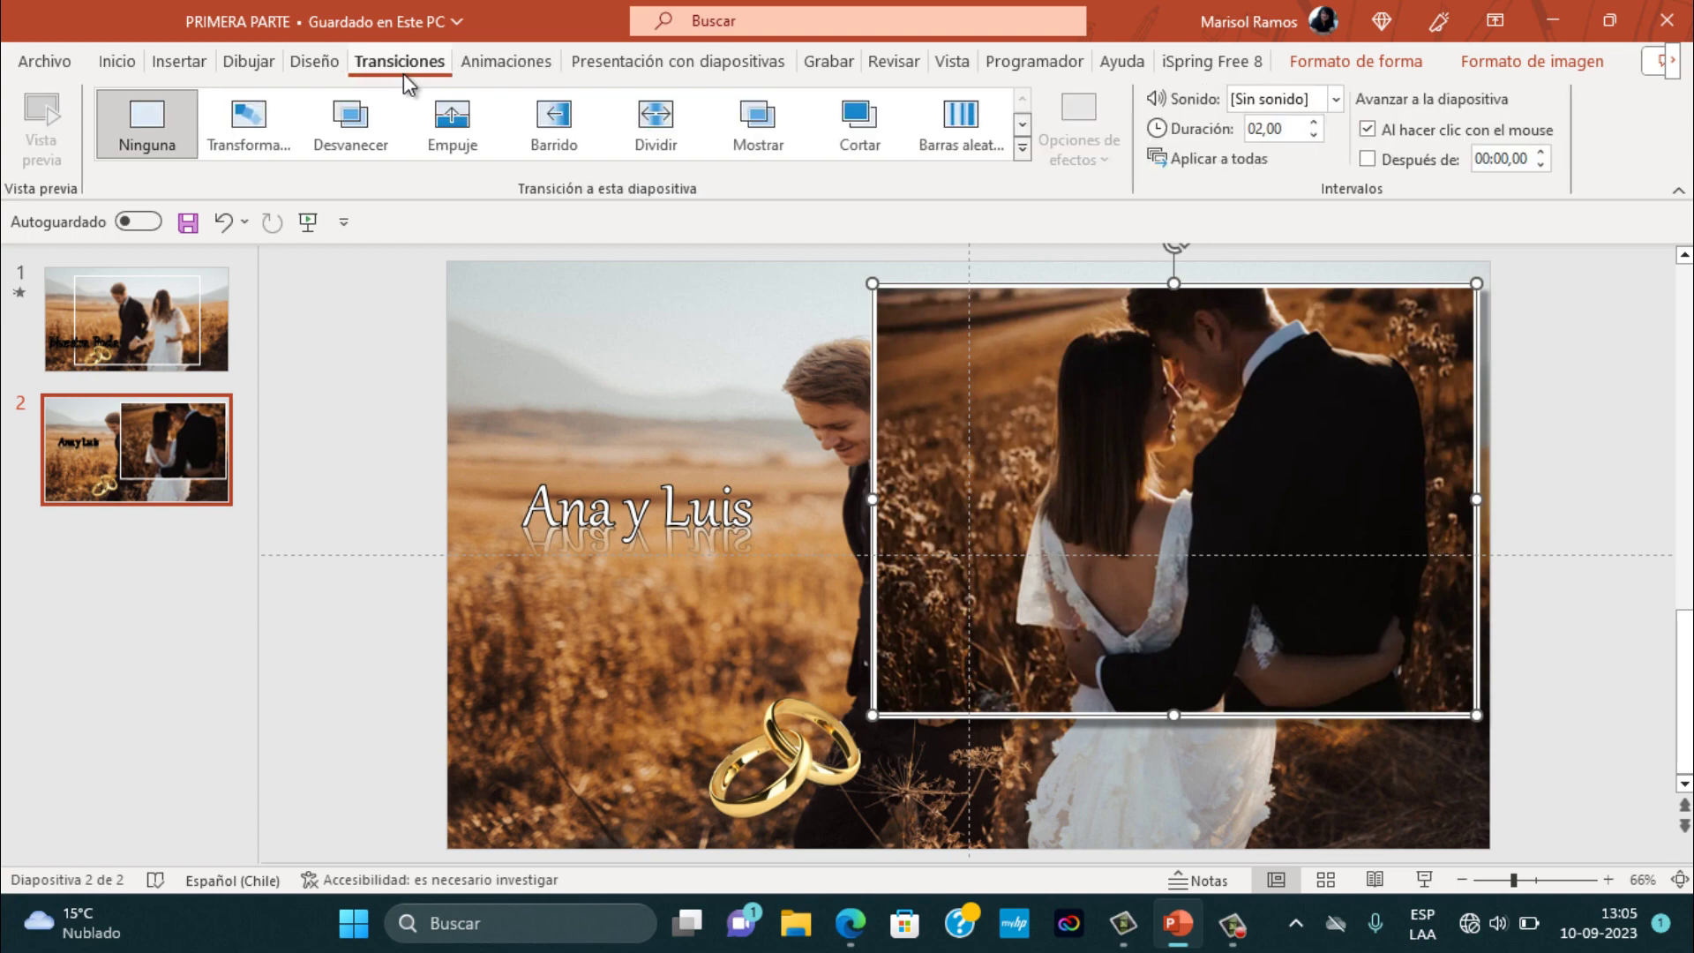
left_click(245, 119)
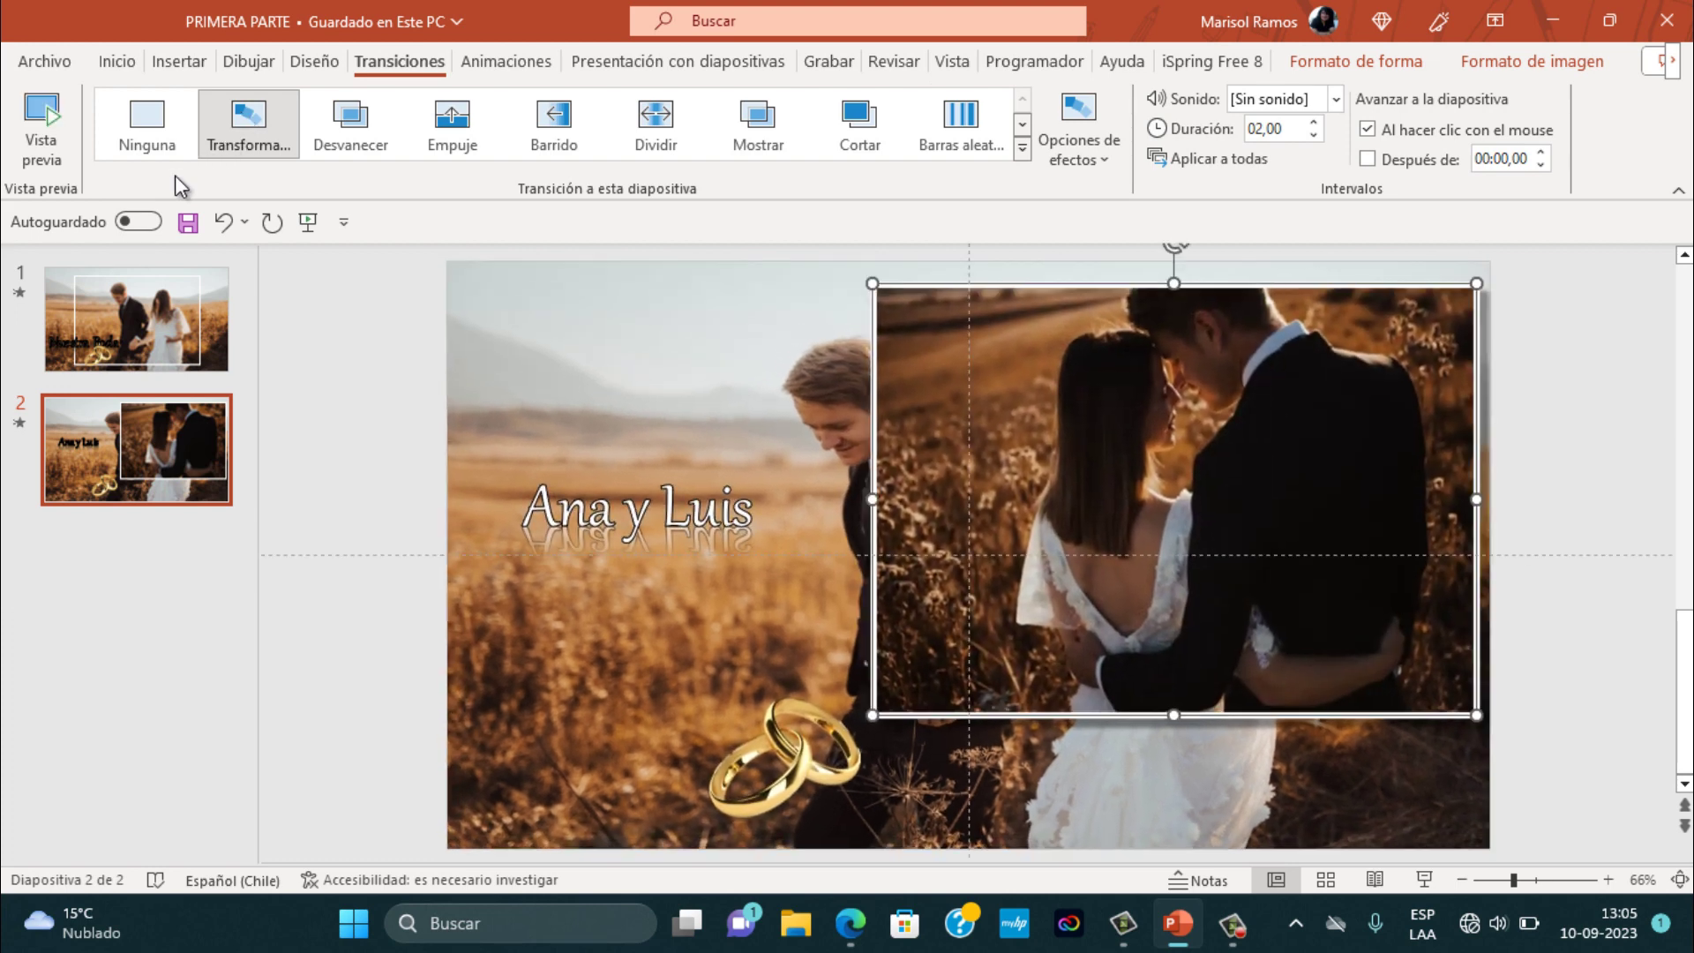
- Nudge the Ana y Luis text and move the rings up-right over the photo's corner
left_click(93, 461)
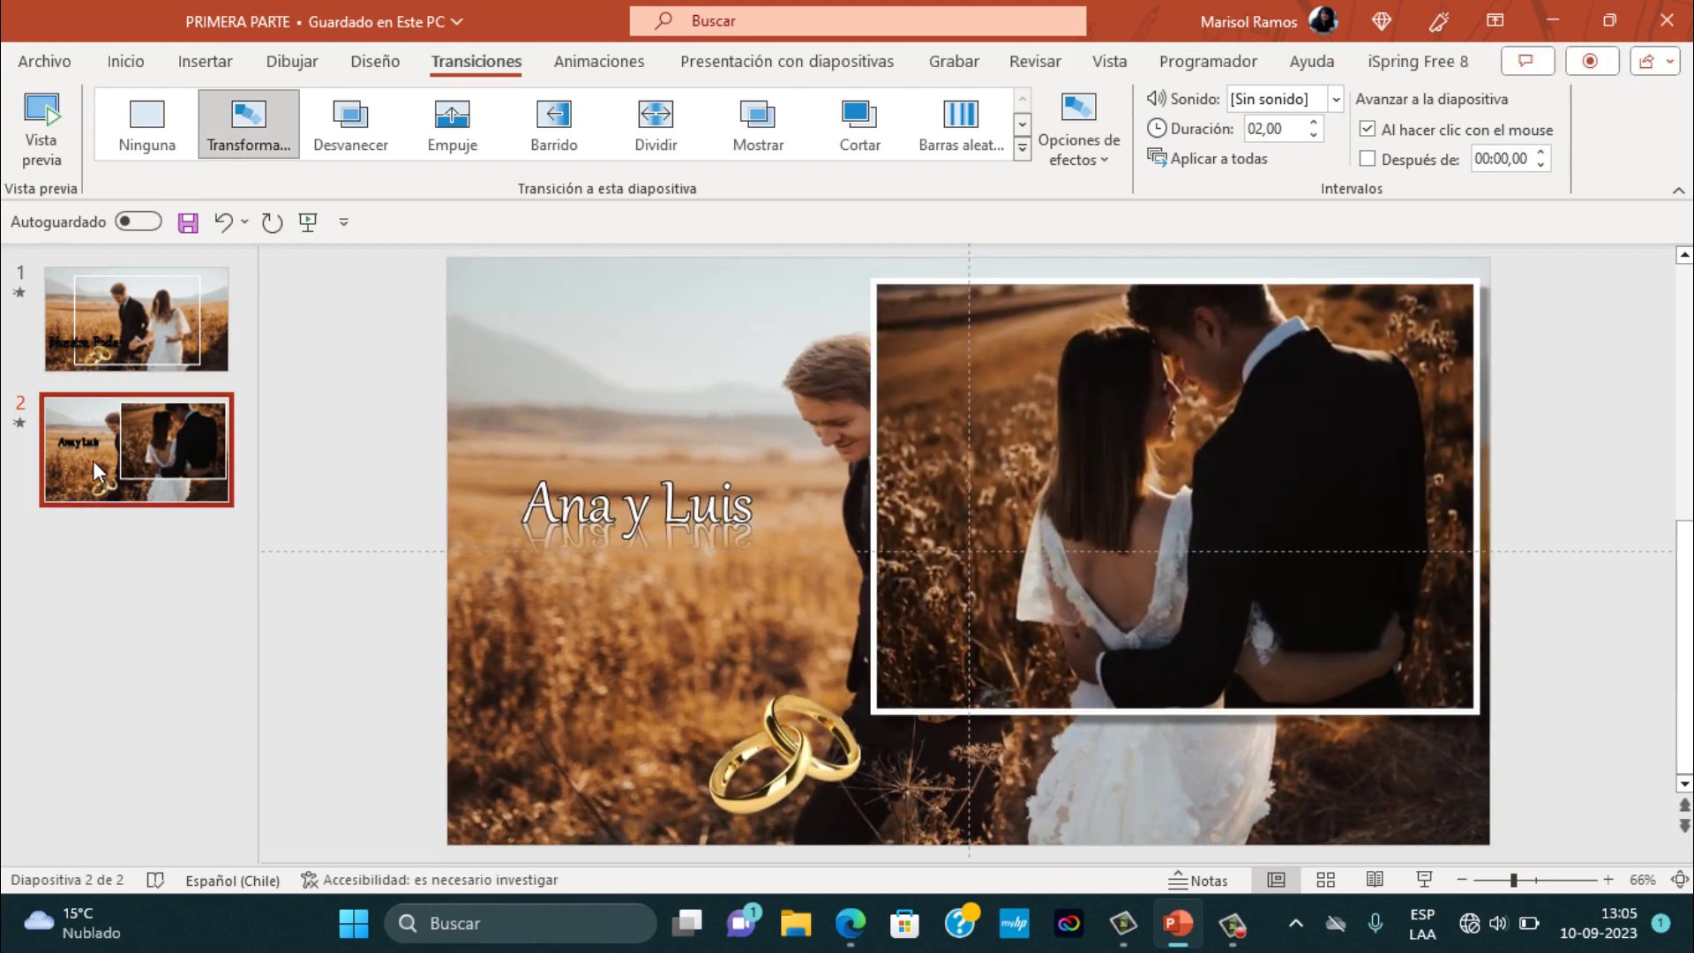
left_click(780, 513)
left_click_drag(780, 509, 780, 507)
left_click(815, 730)
left_click_drag(814, 730, 887, 691)
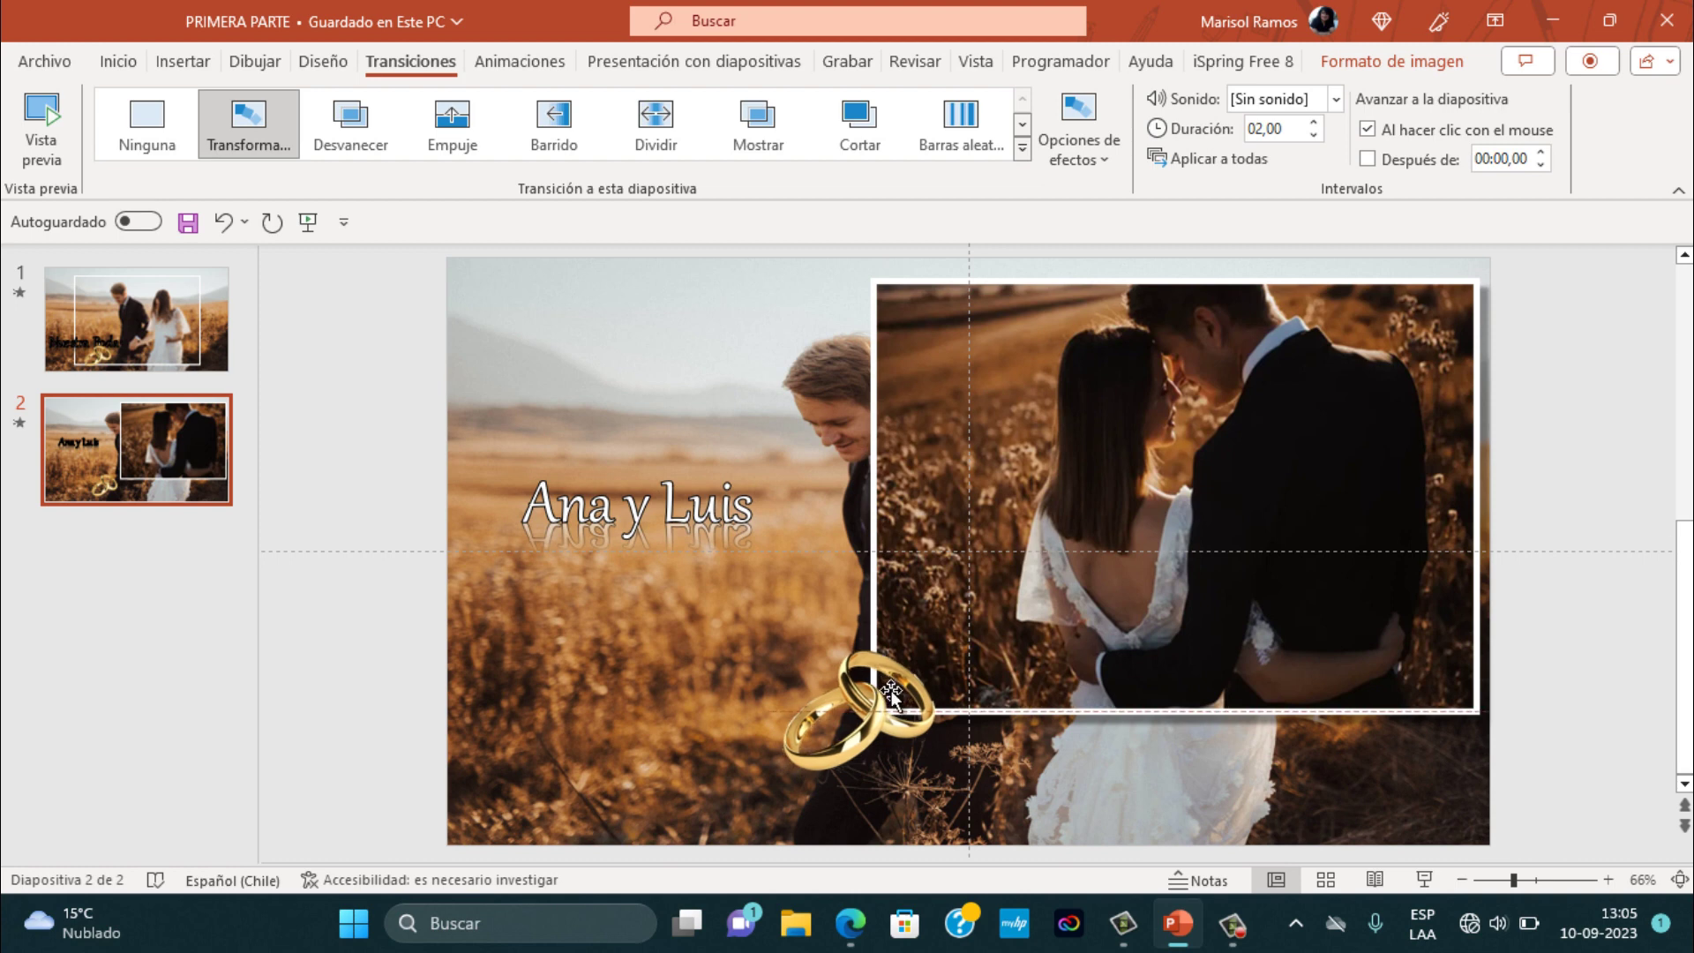
left_click(157, 327)
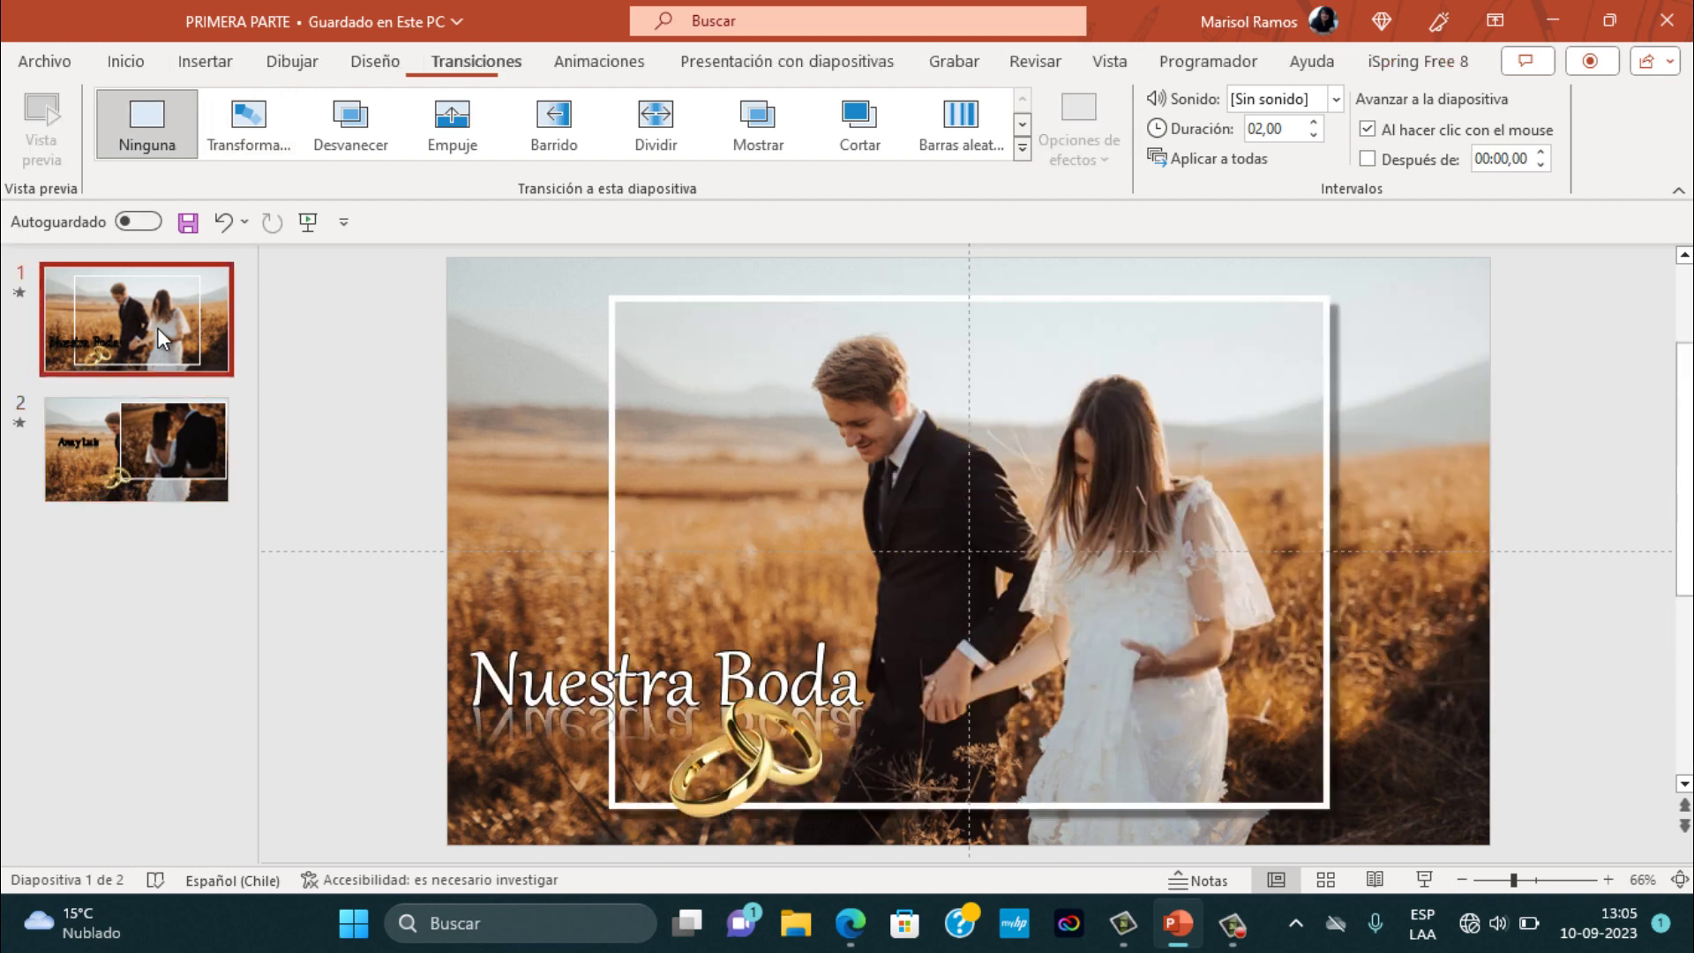
- Preview the two-slide invitation full-screen, watching the Transformación morph, then exit the show
left_click(1442, 871)
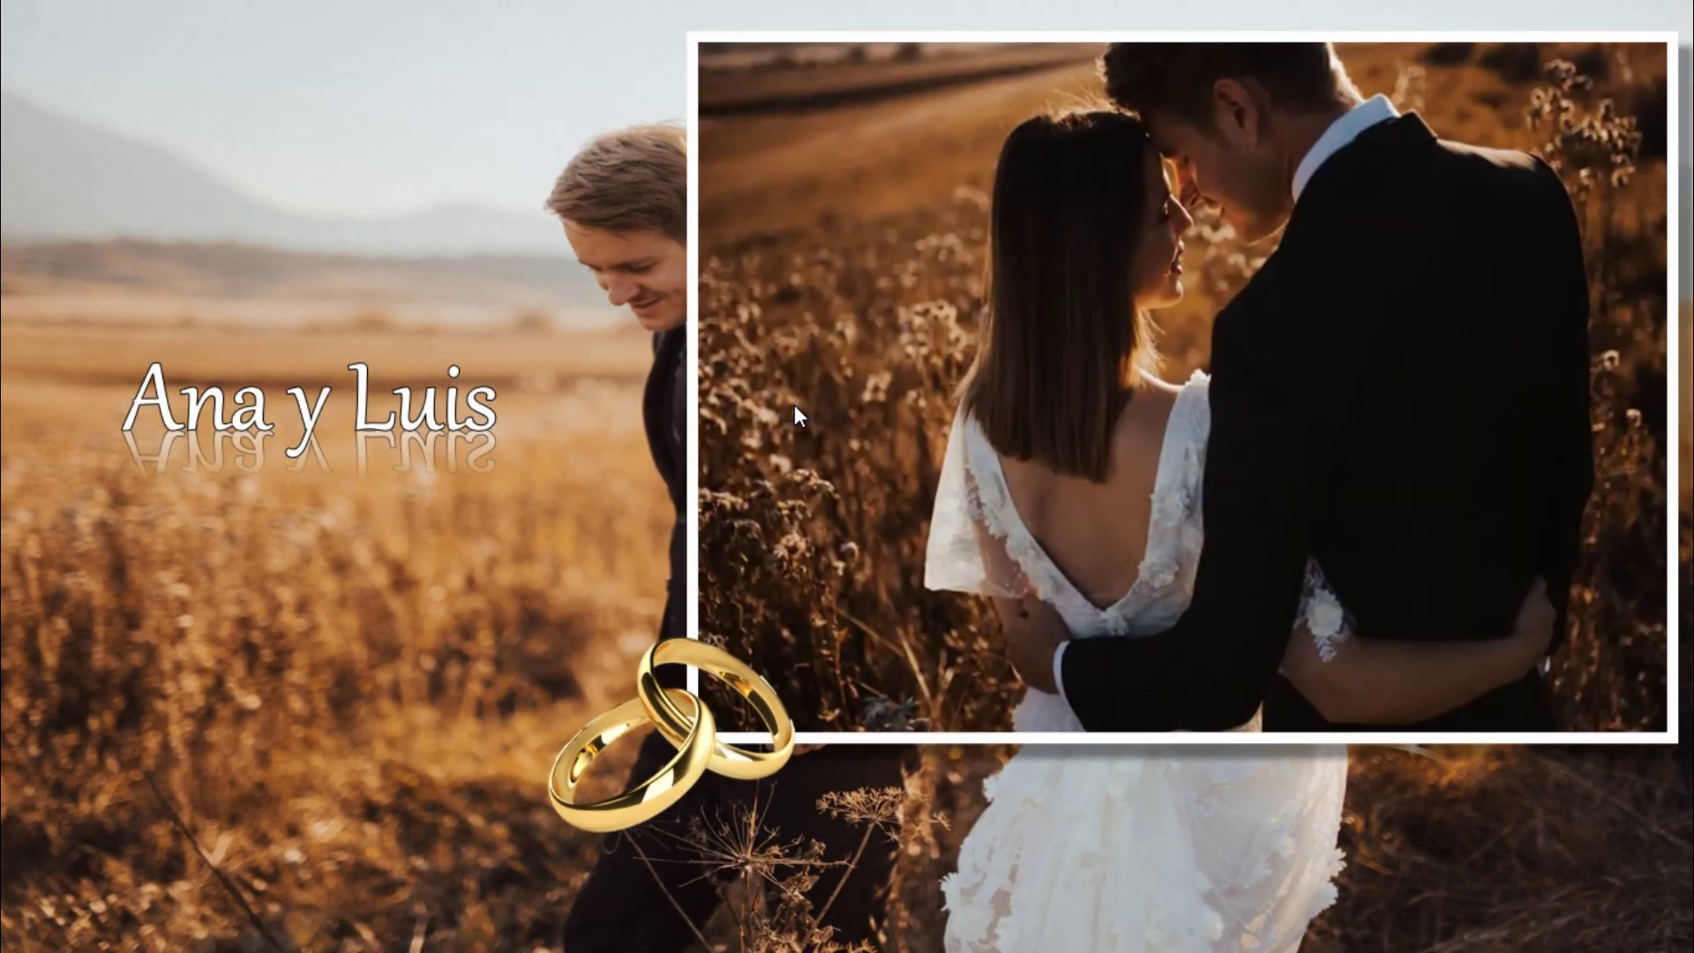
key("Escape")
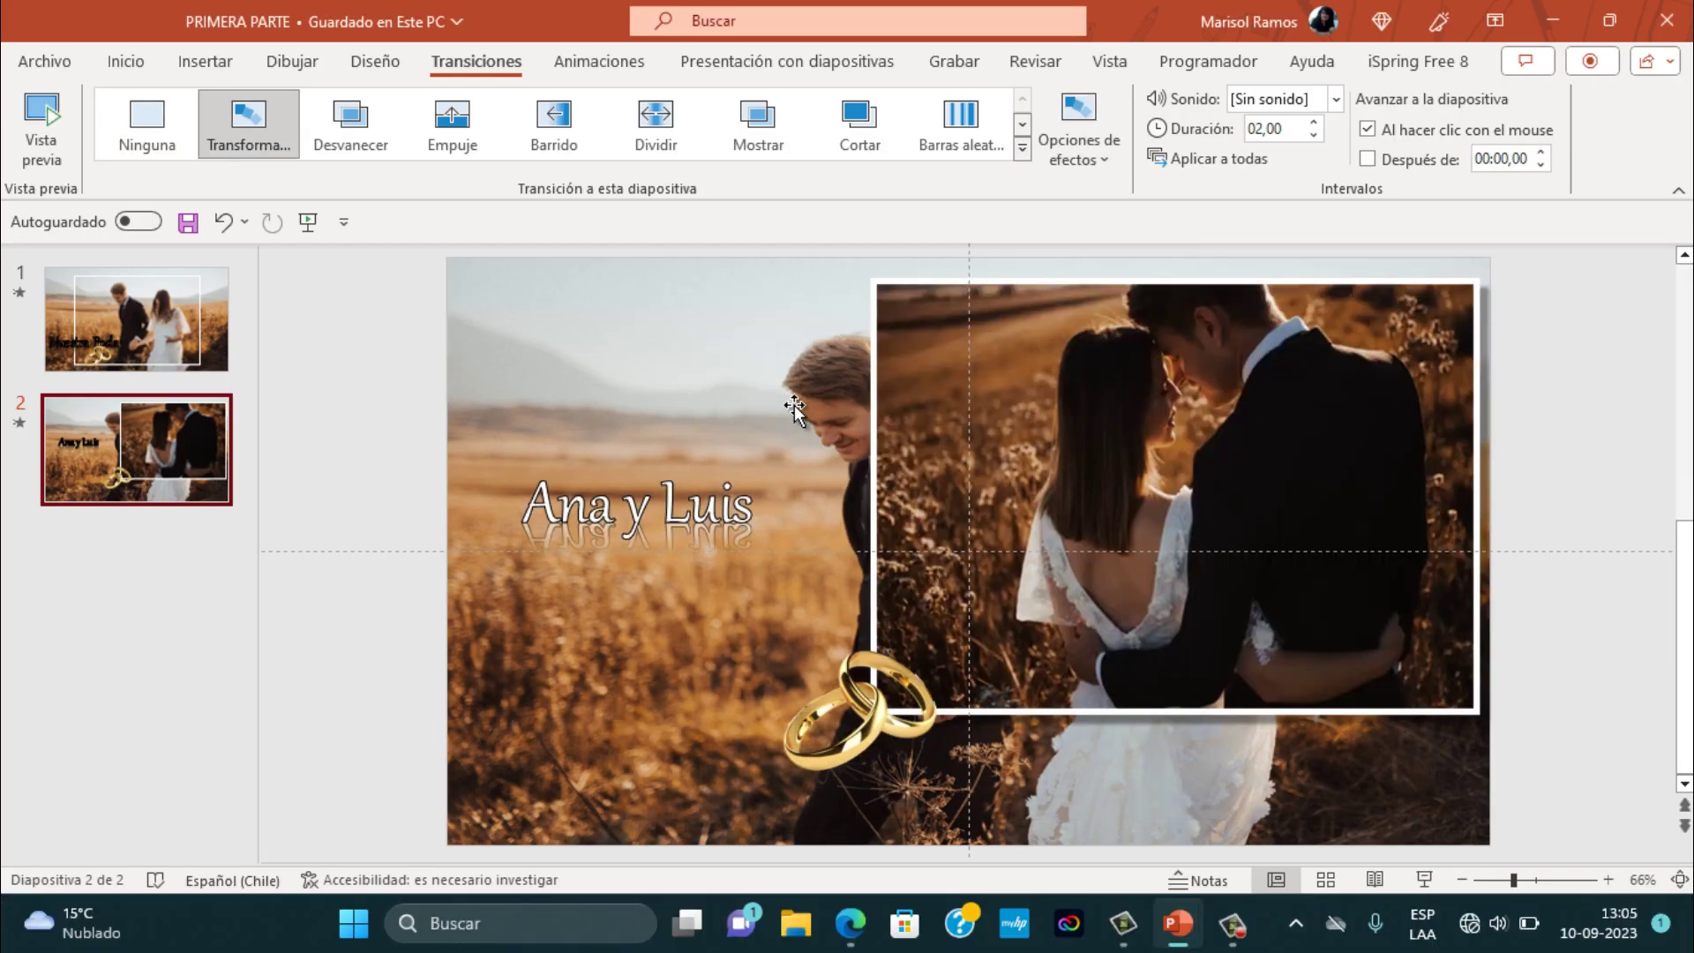
- Set slides 1 and 2 to advance automatically after 00:15,00 instead of on mouse click
left_click(98, 299)
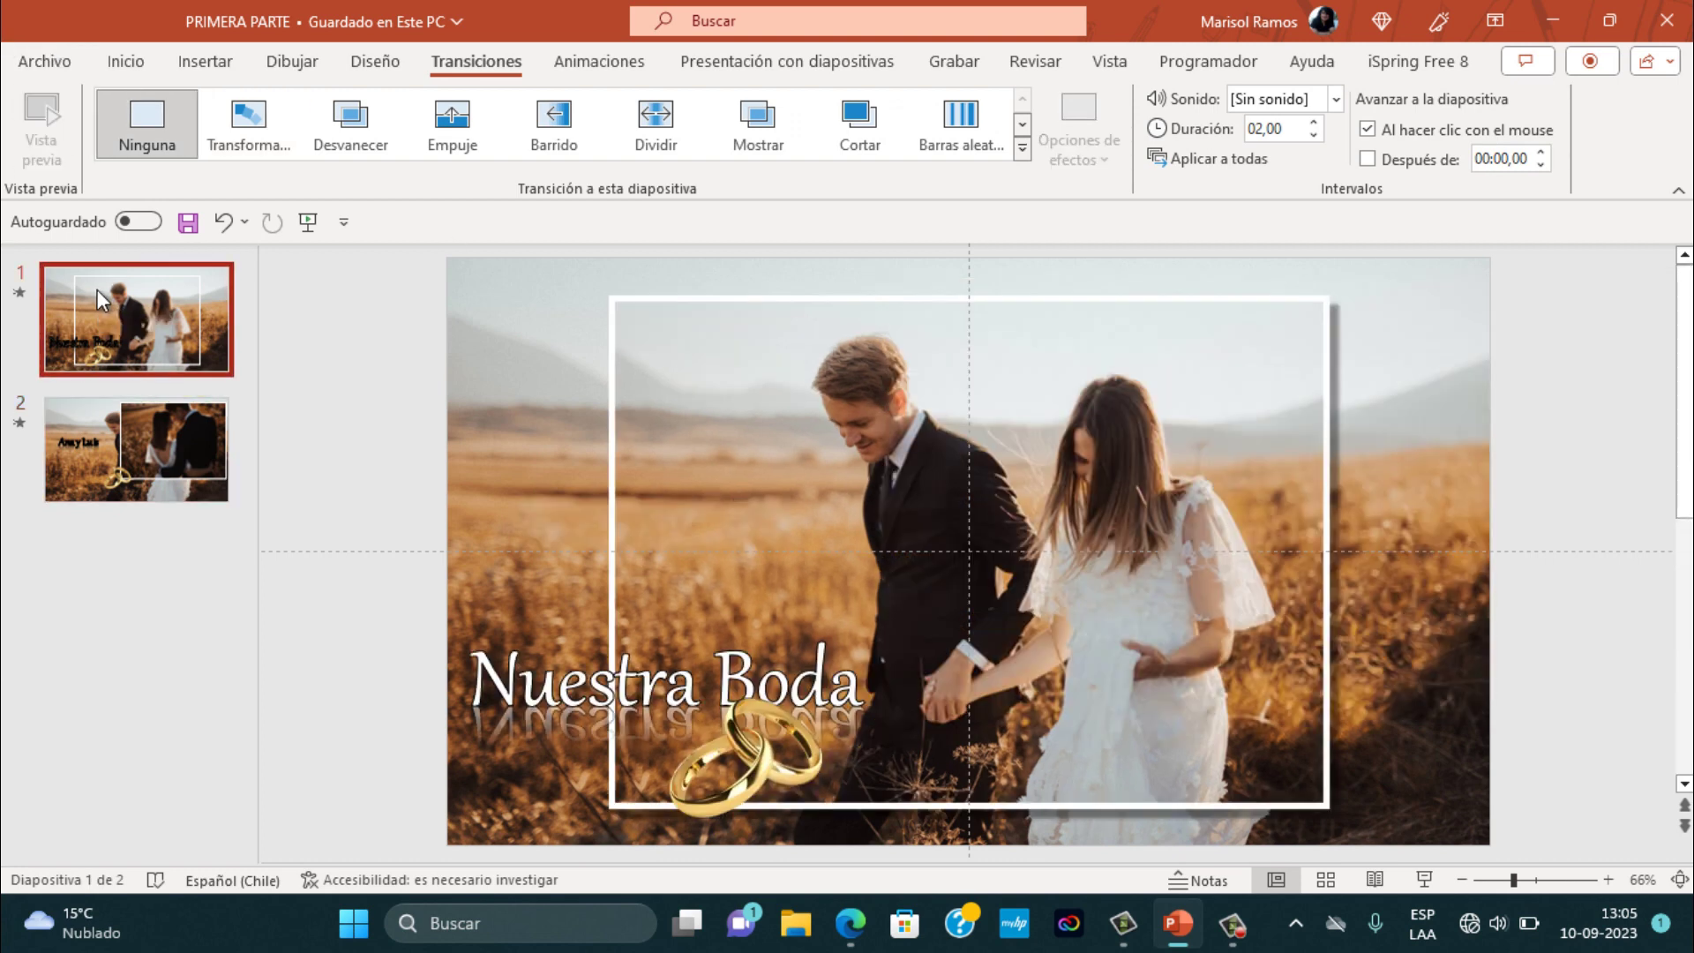
left_click(1366, 158)
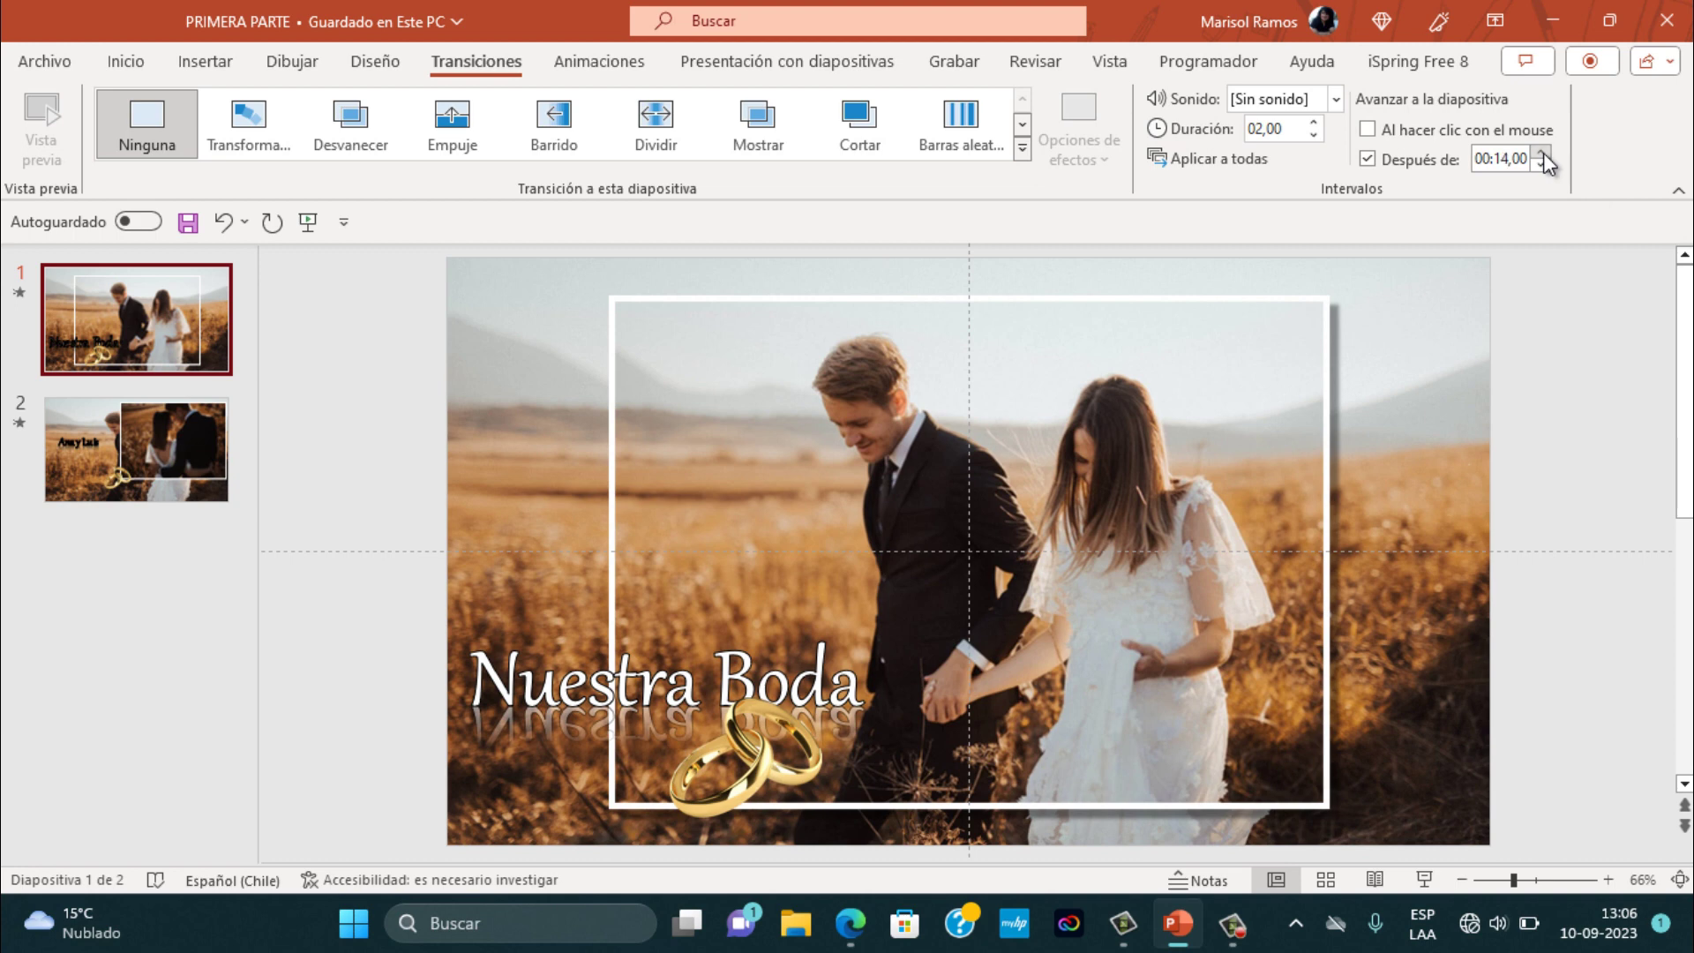
left_click(148, 434)
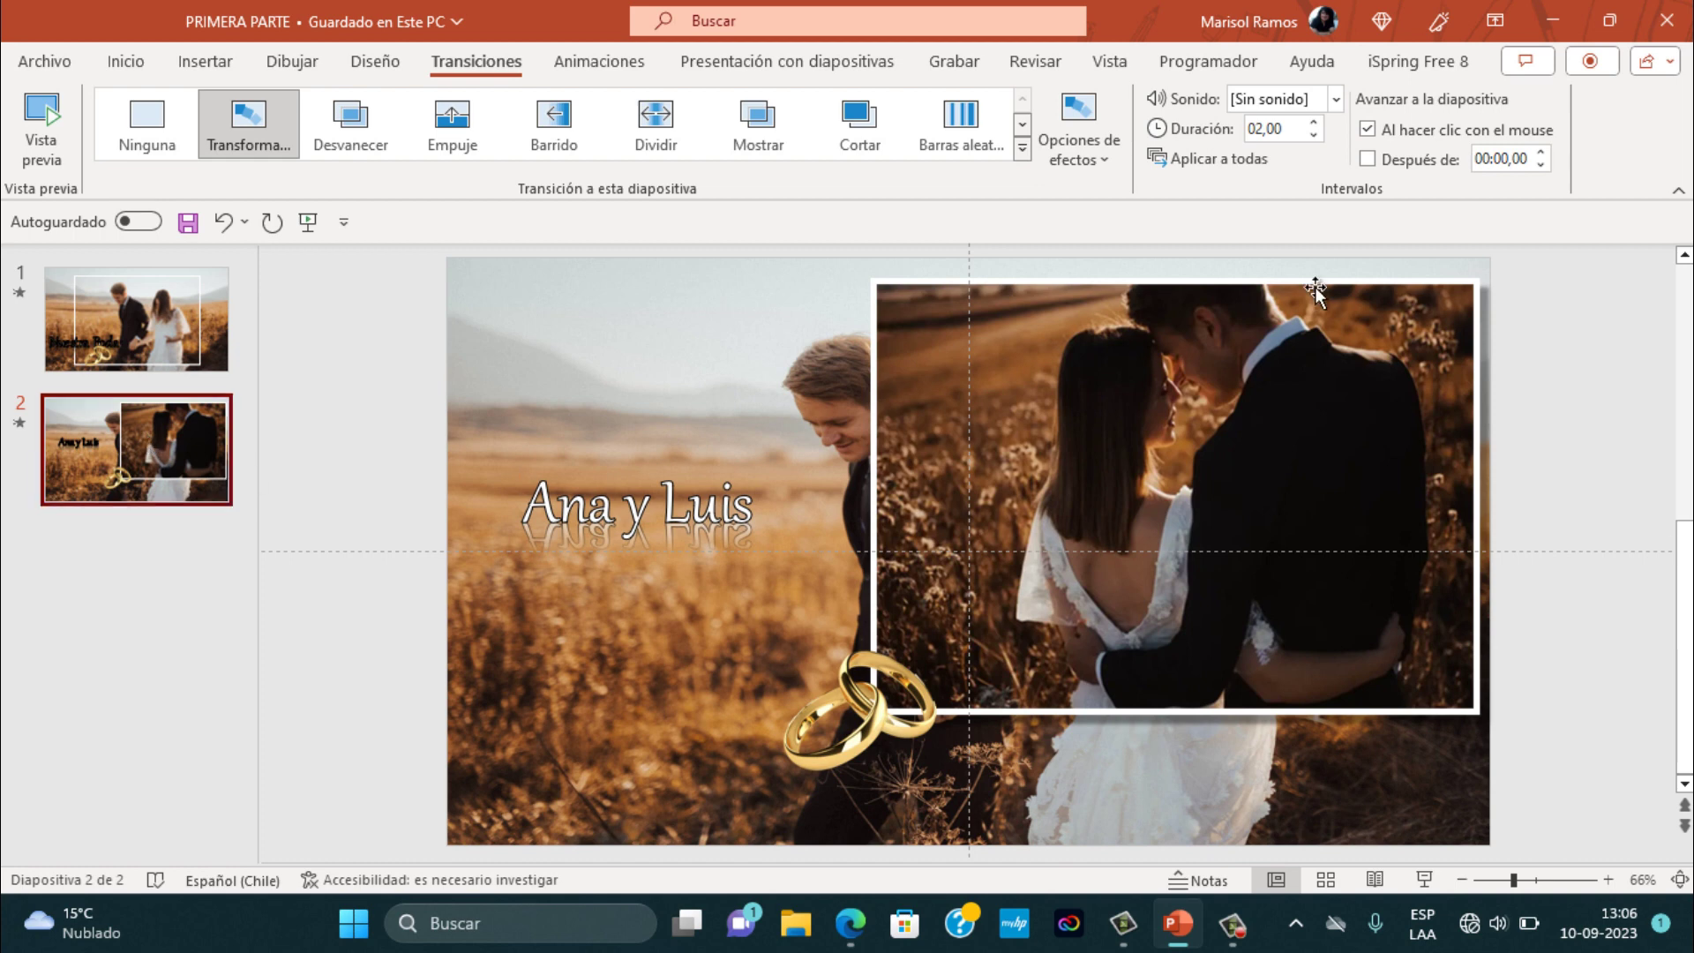
left_click(1367, 130)
triple_click(1540, 154)
type("15")
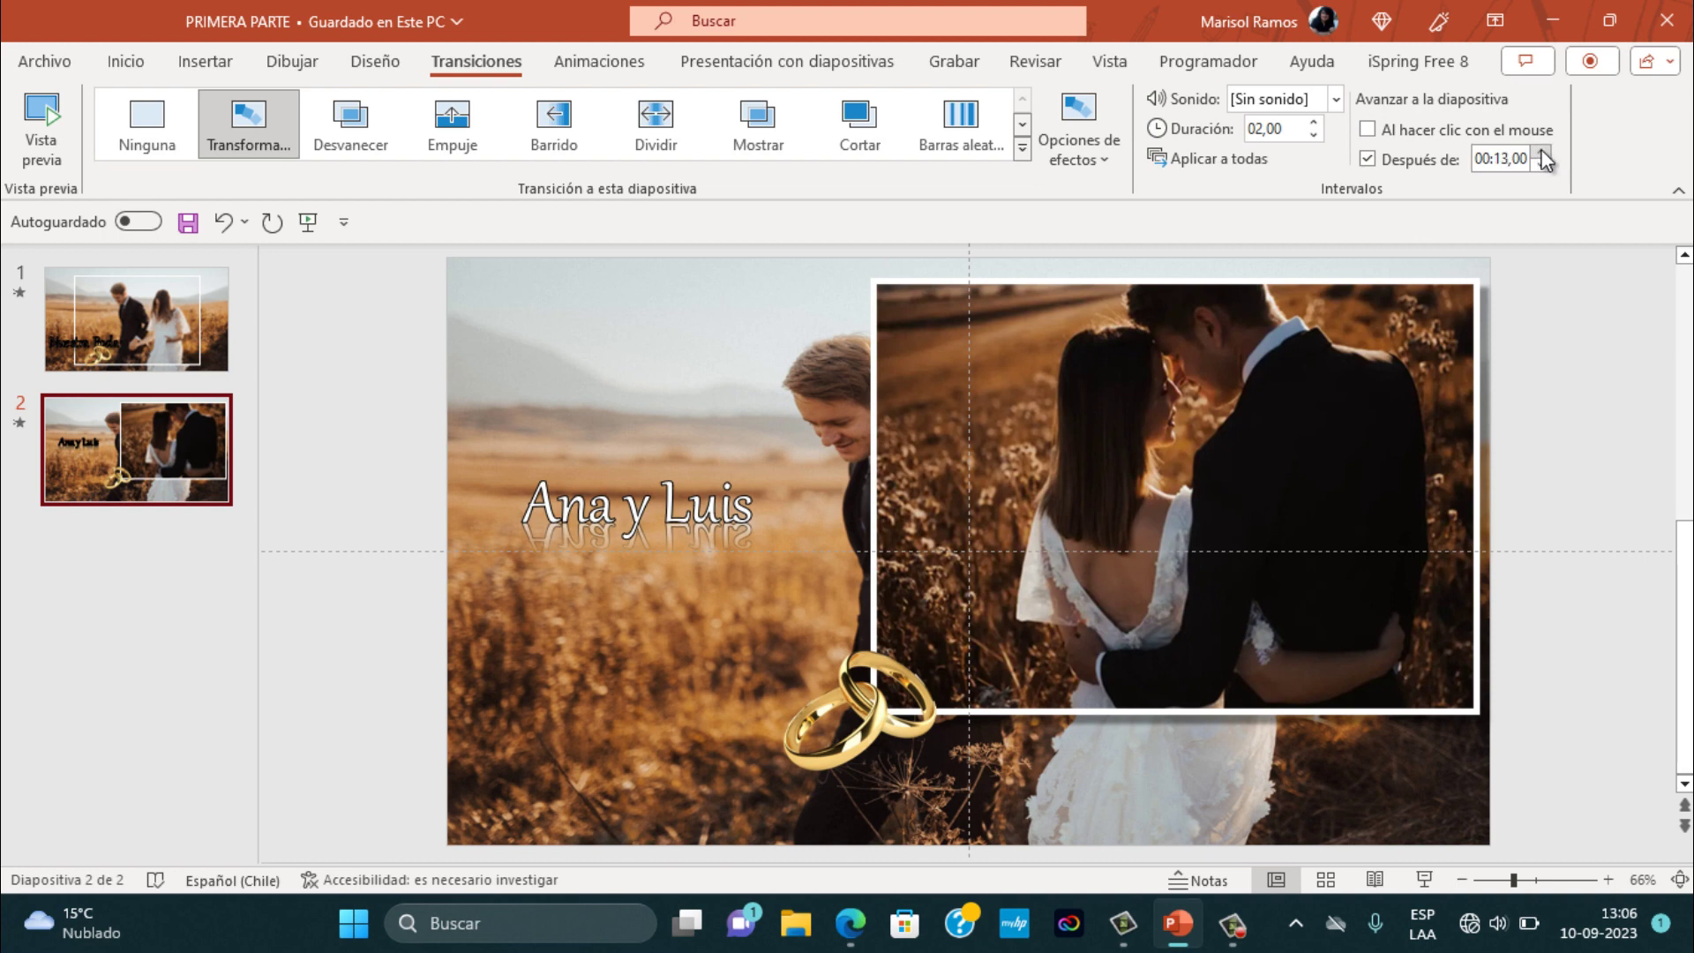
left_click(124, 292)
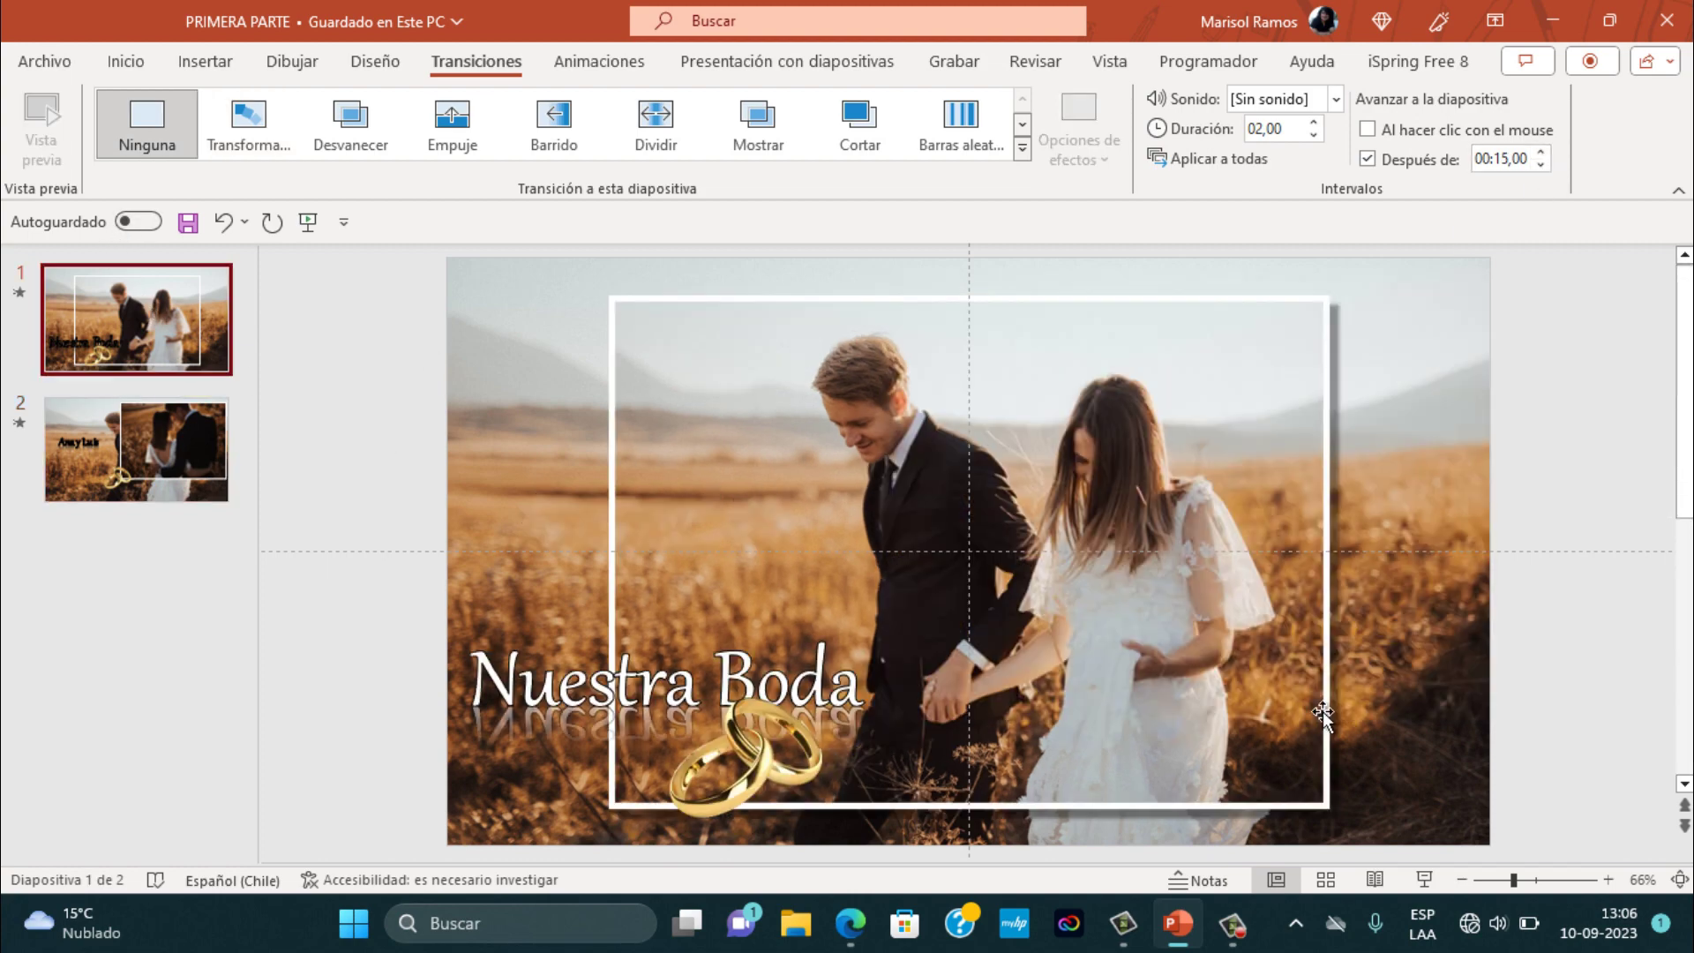
- Rerun the slide show, then make the gold rings picture on slide 2 slightly smaller
left_click(1427, 878)
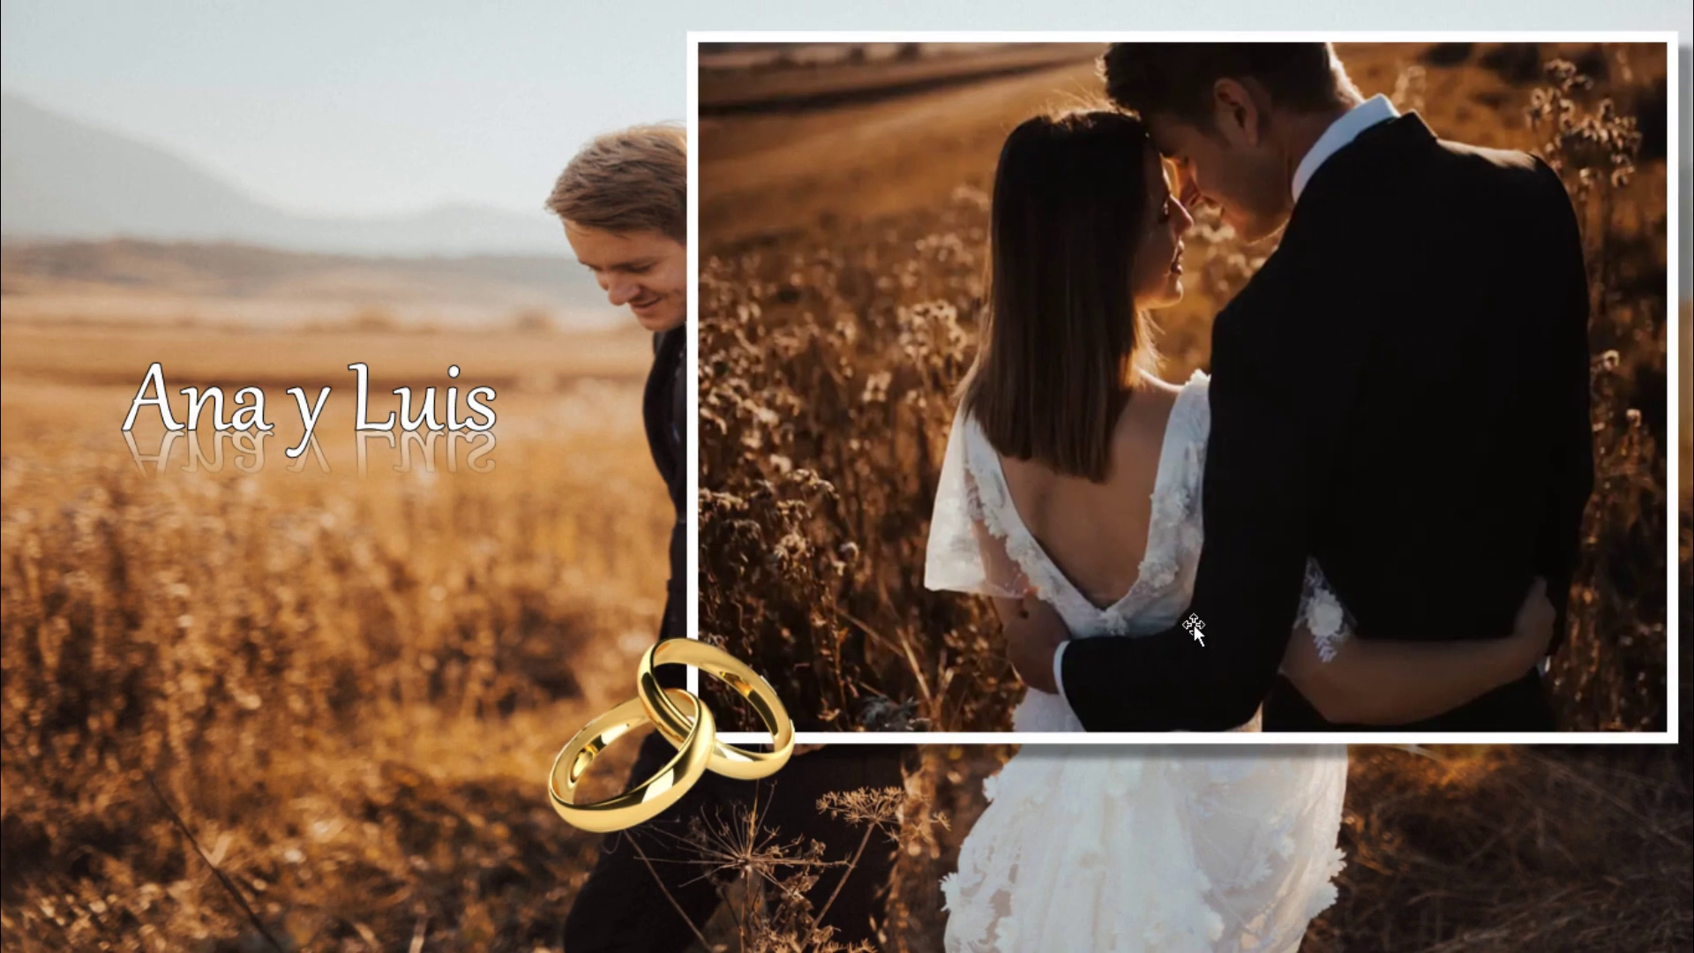
key("Escape")
left_click(897, 724)
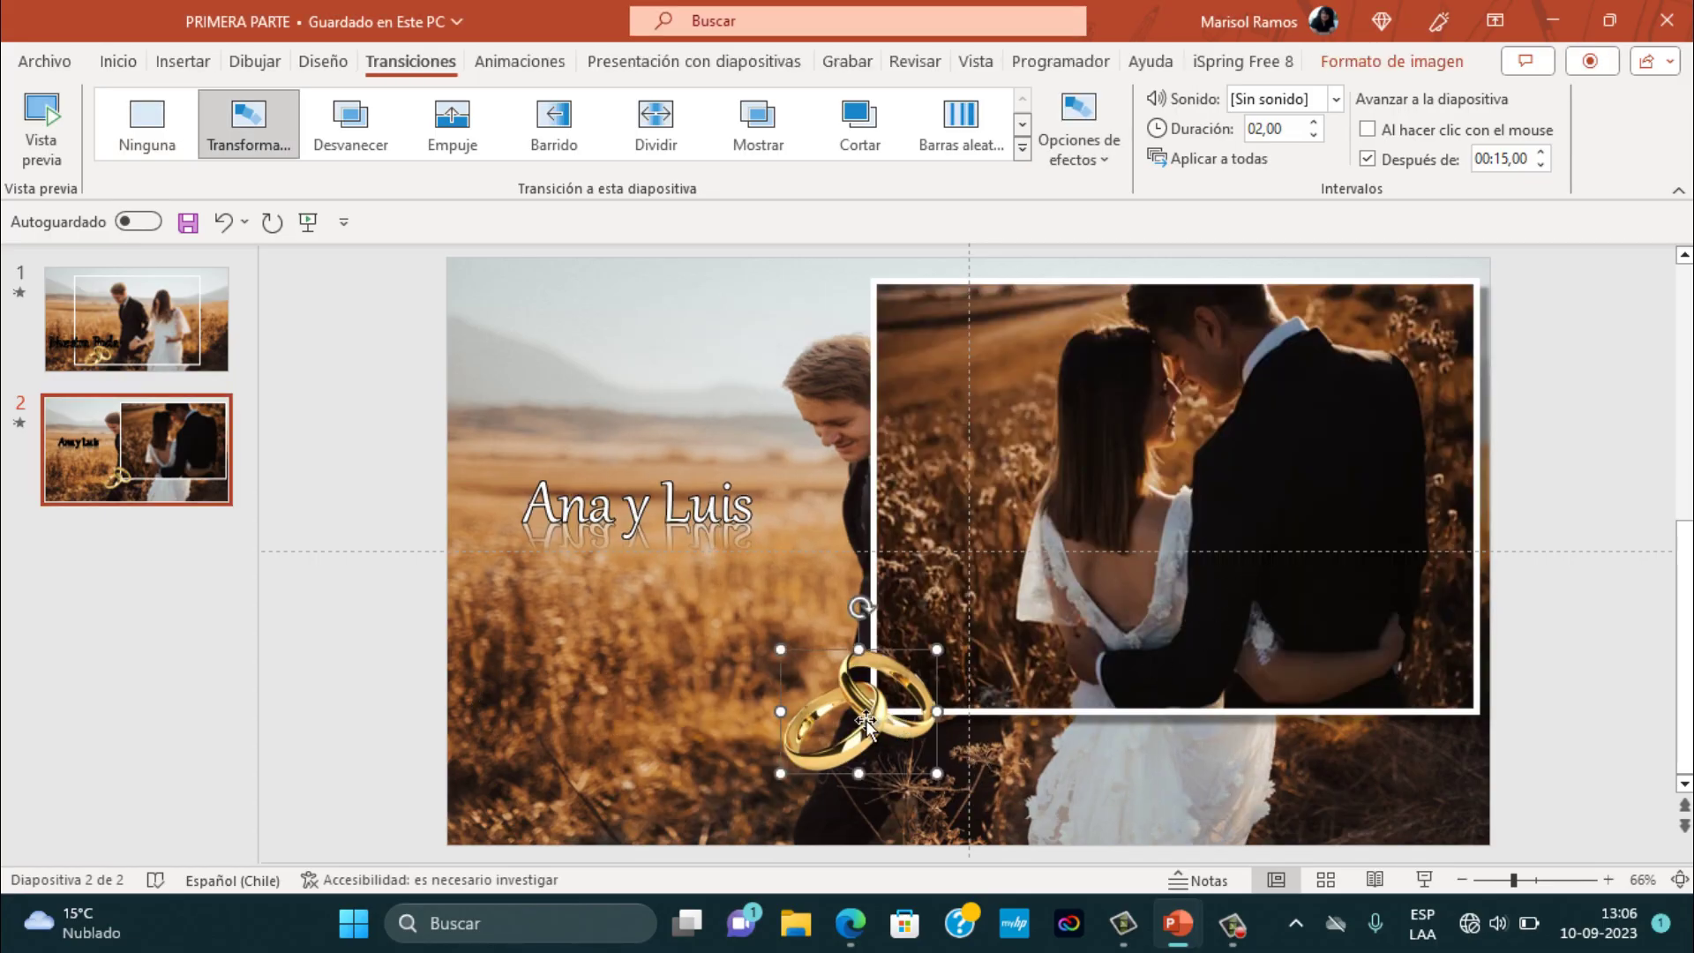
left_click_drag(777, 771, 809, 756)
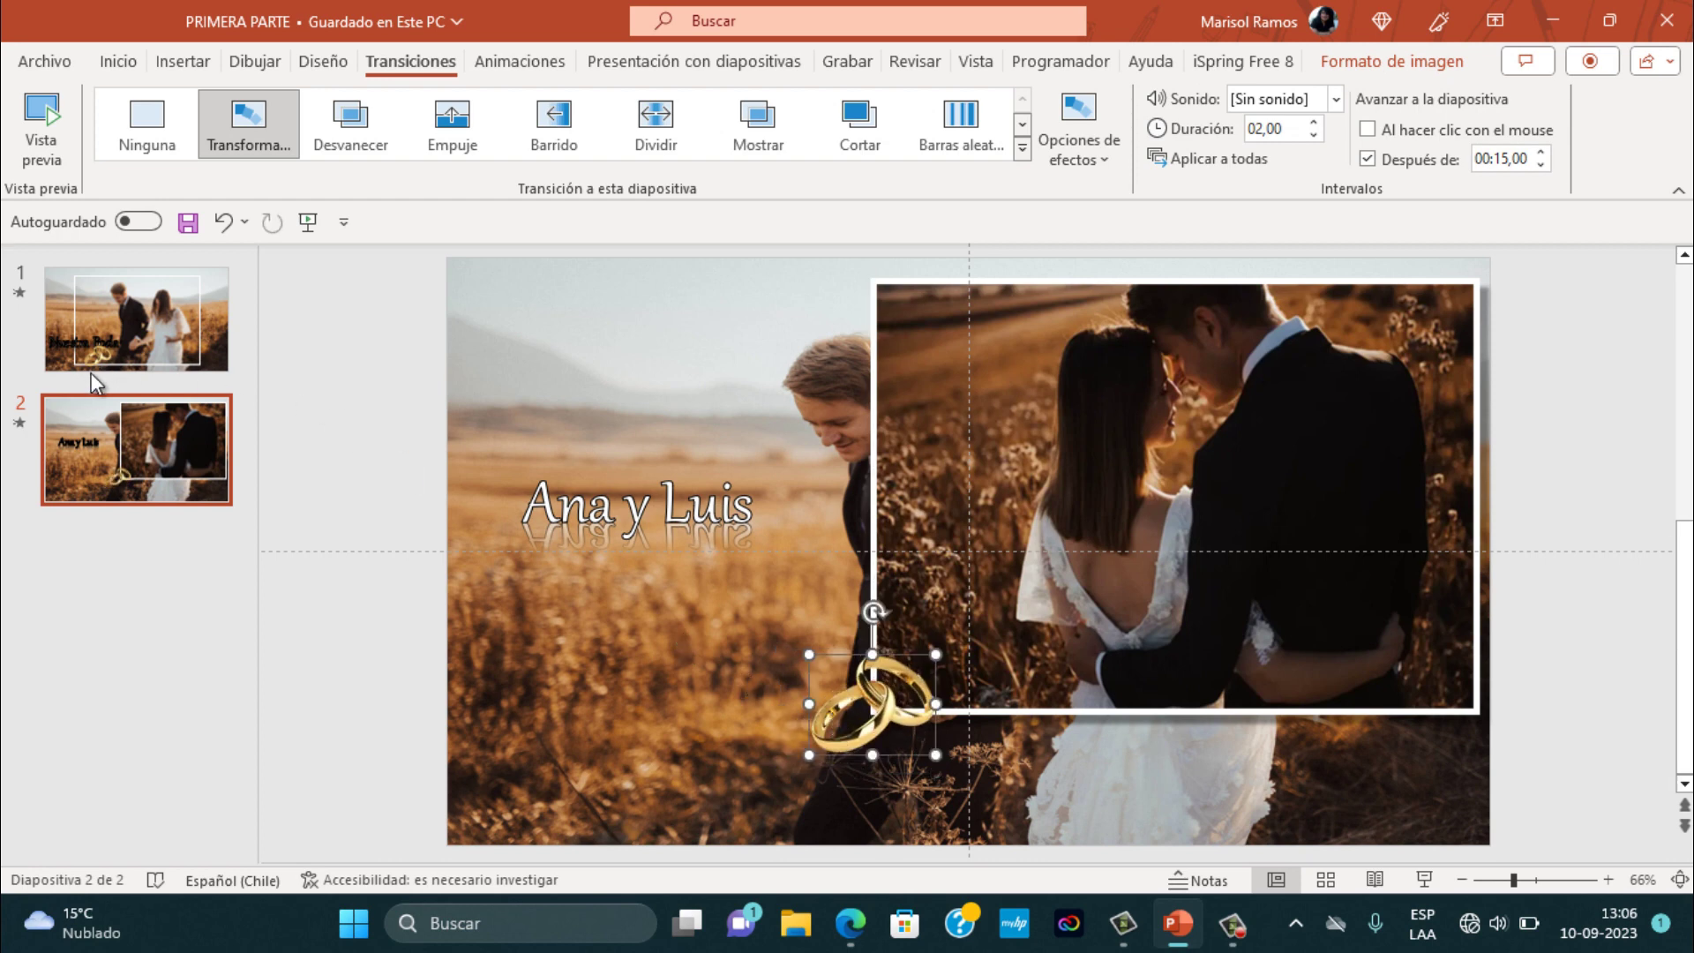
- Insert the song Blue Dream - Cheel on the Nuestra Boda slide, playing in the background
left_click(92, 313)
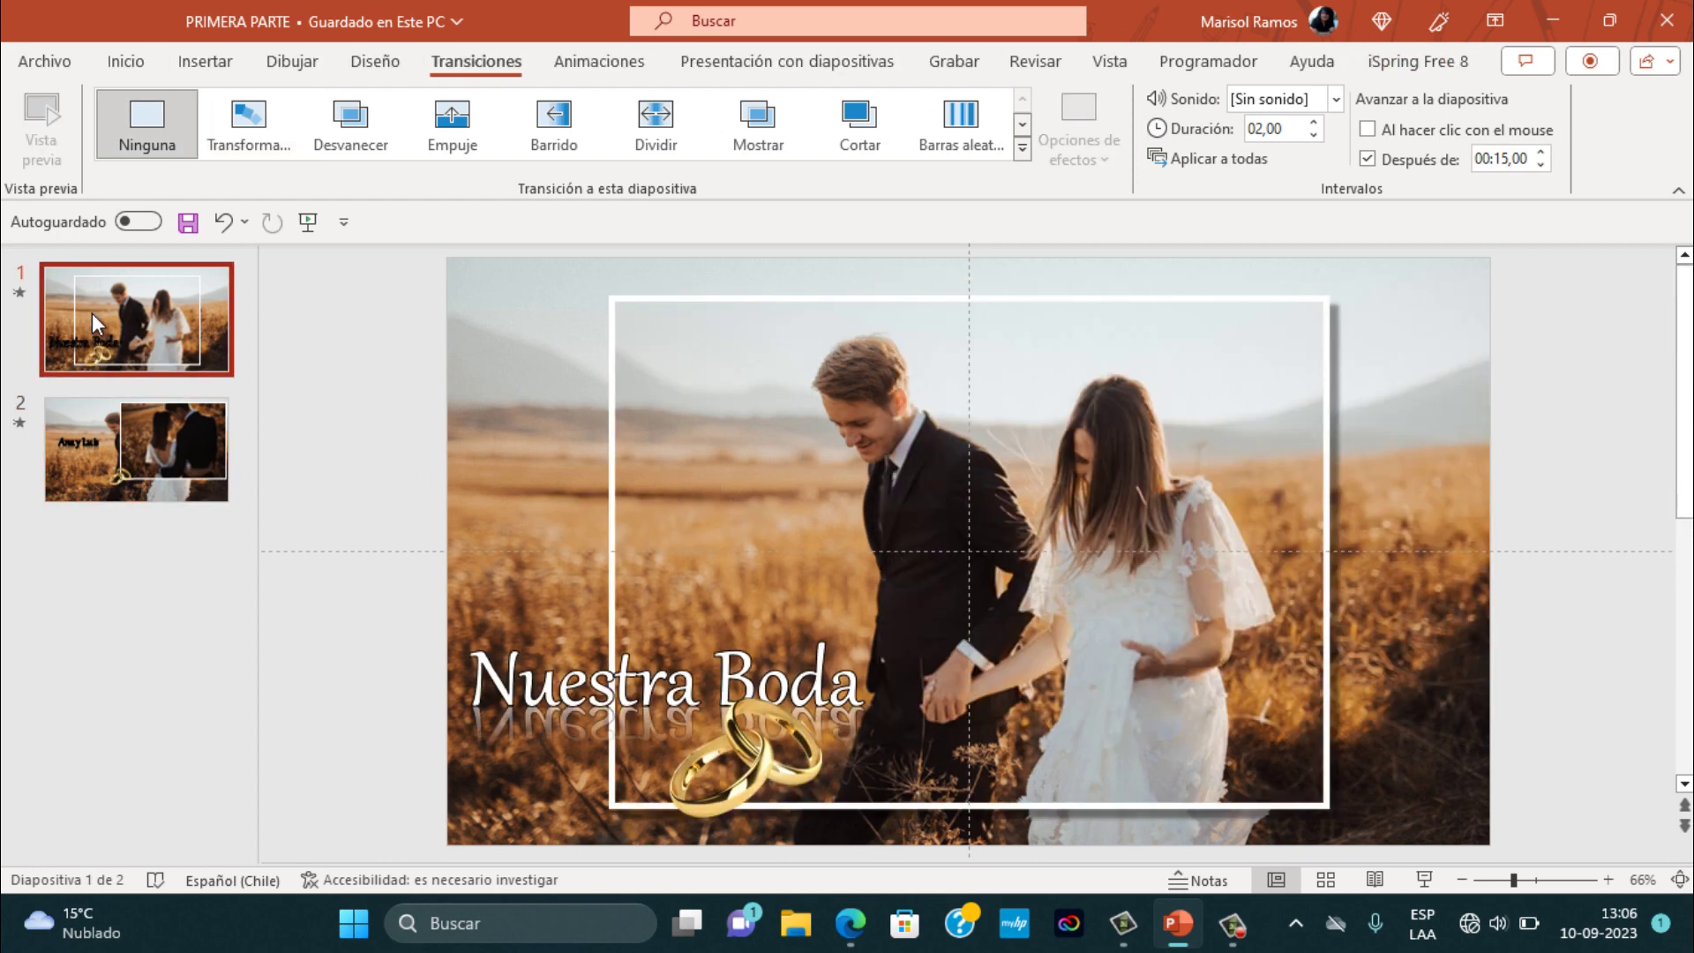
left_click(206, 62)
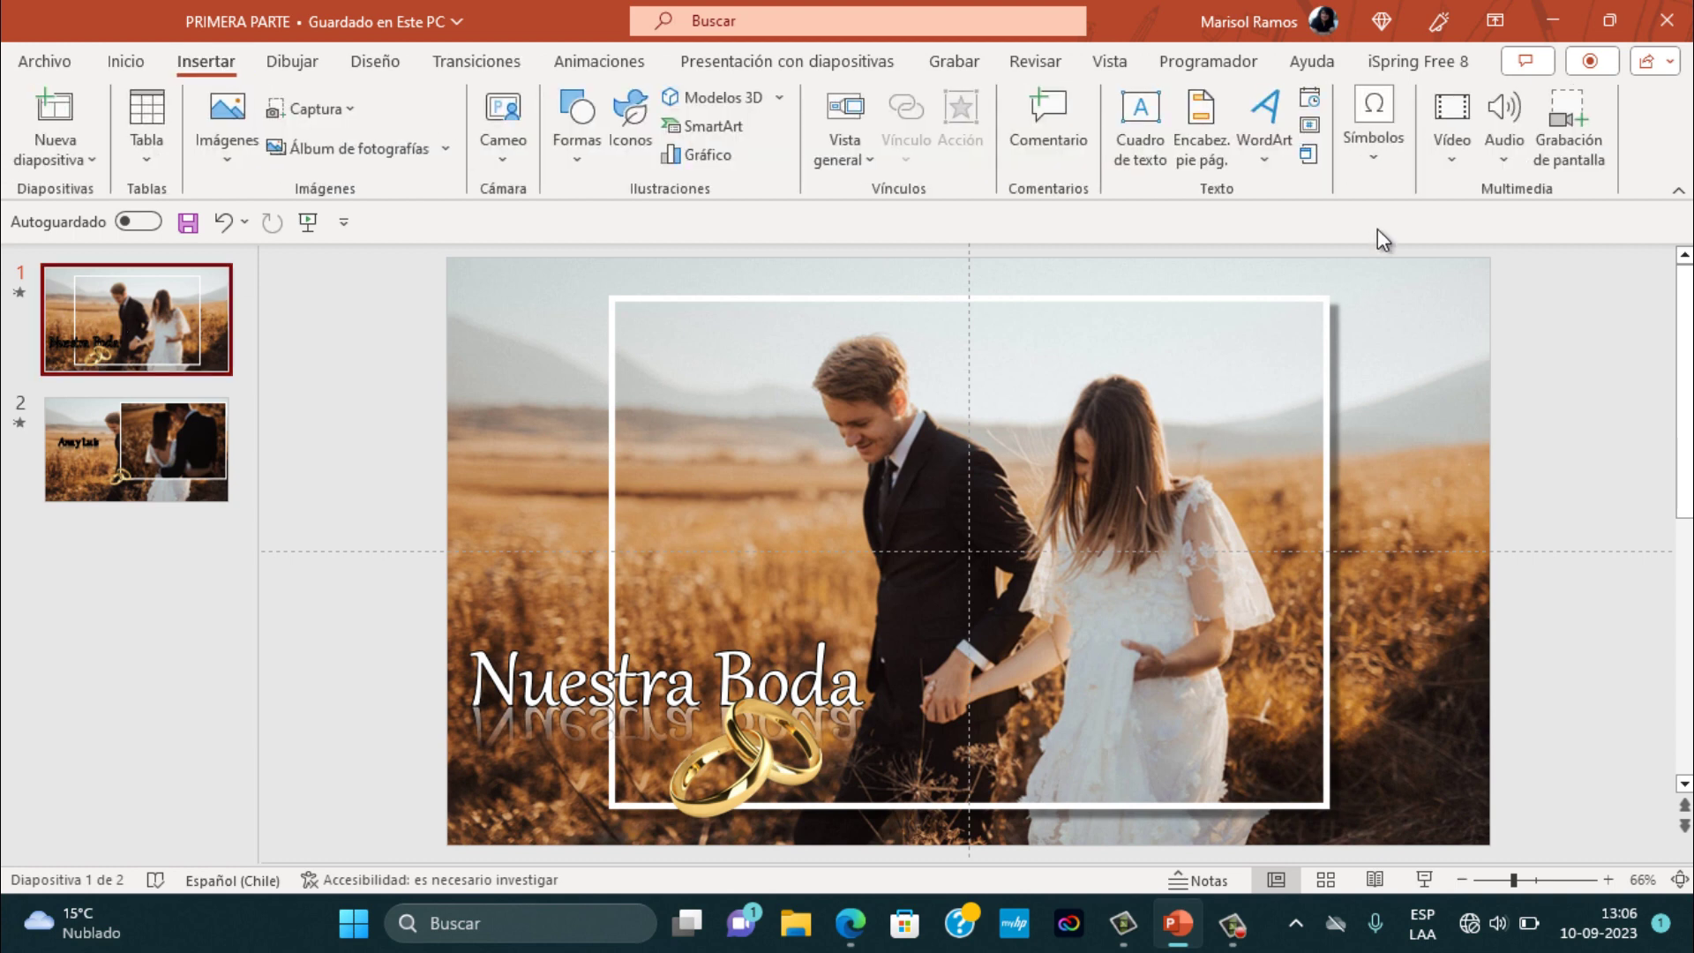
left_click(1509, 152)
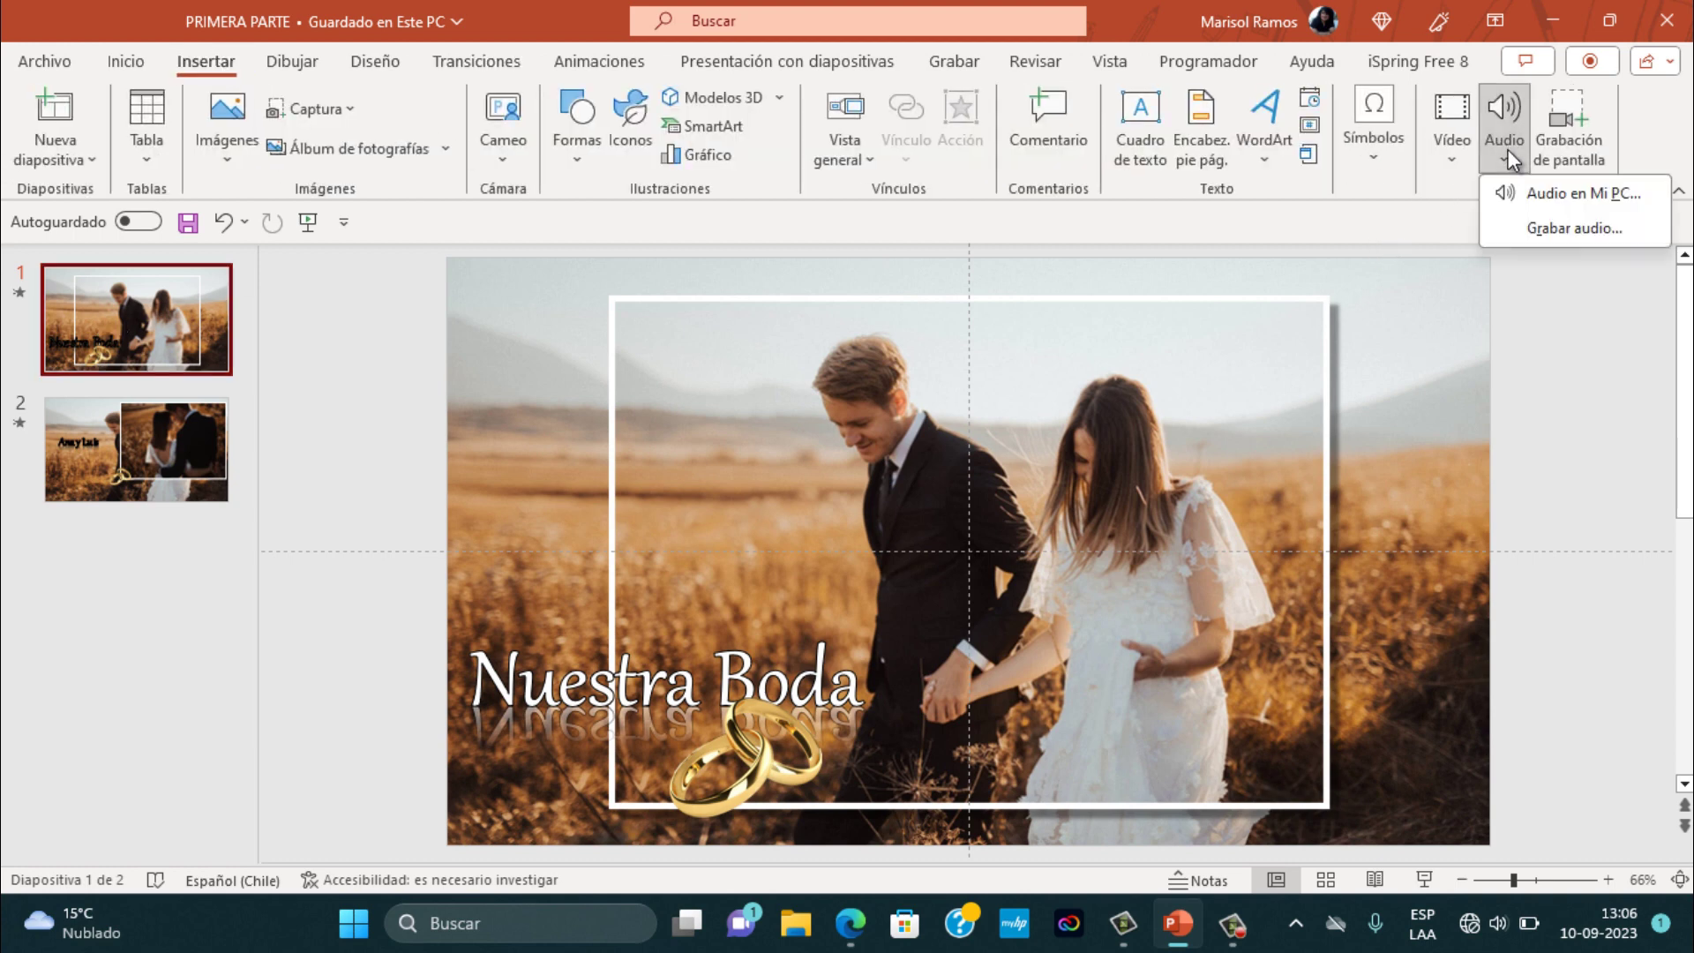
left_click(1554, 201)
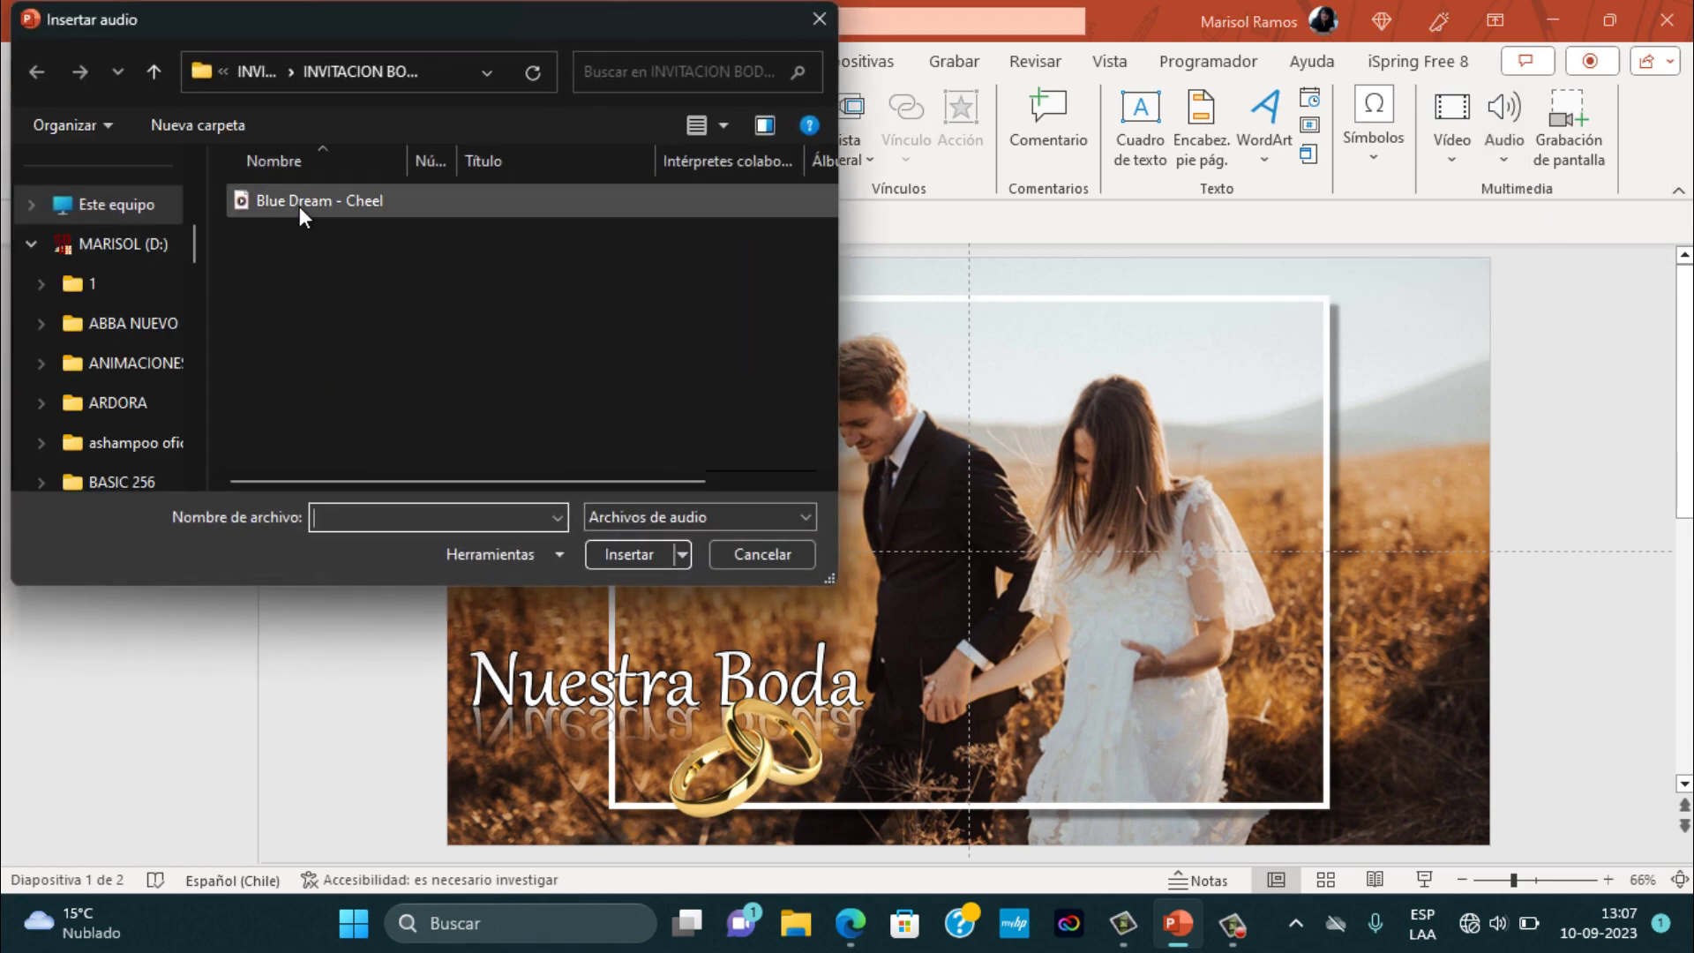
left_click(299, 206)
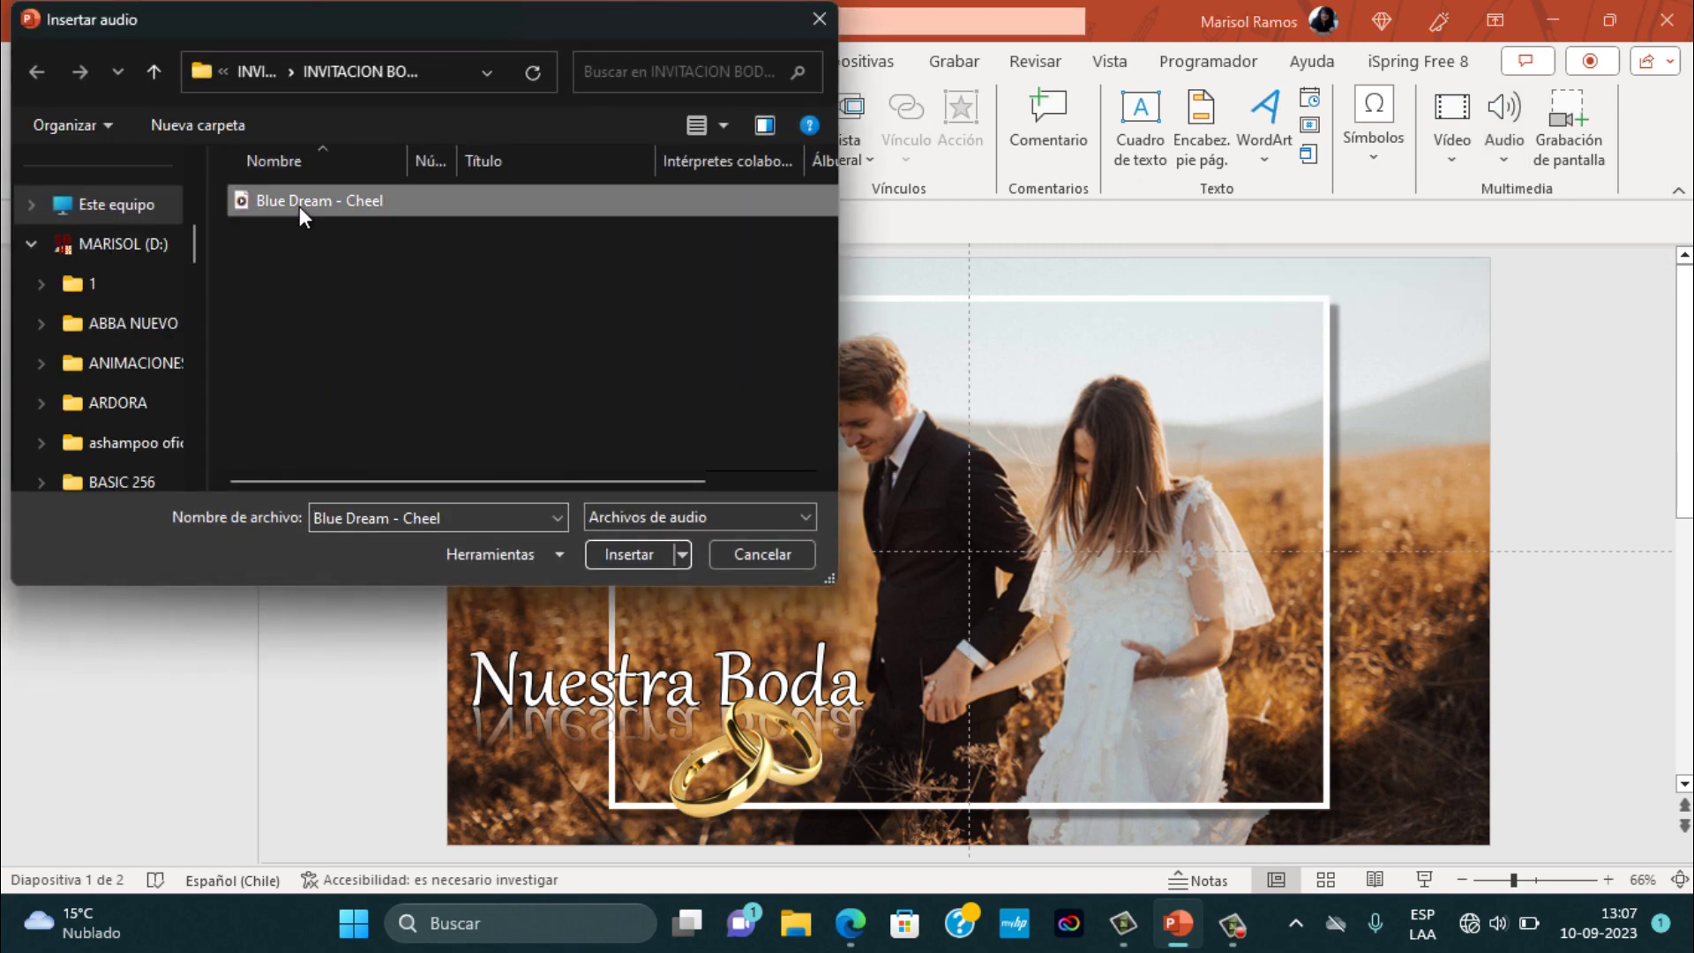
left_click(624, 556)
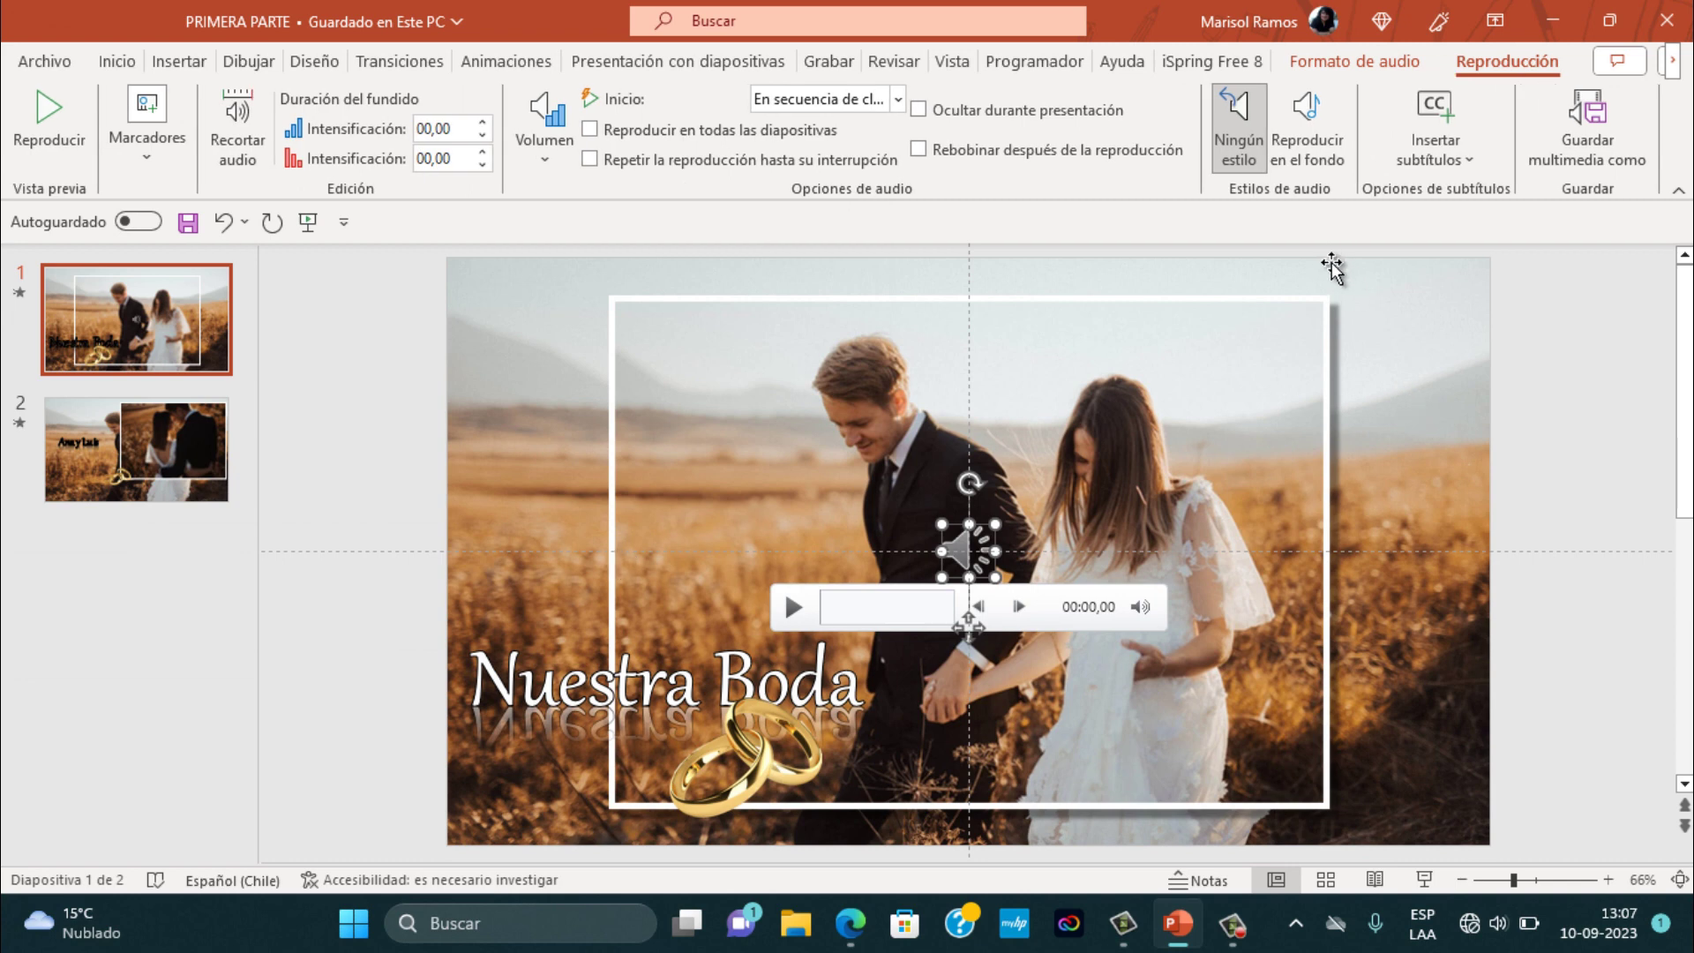
left_click(1316, 129)
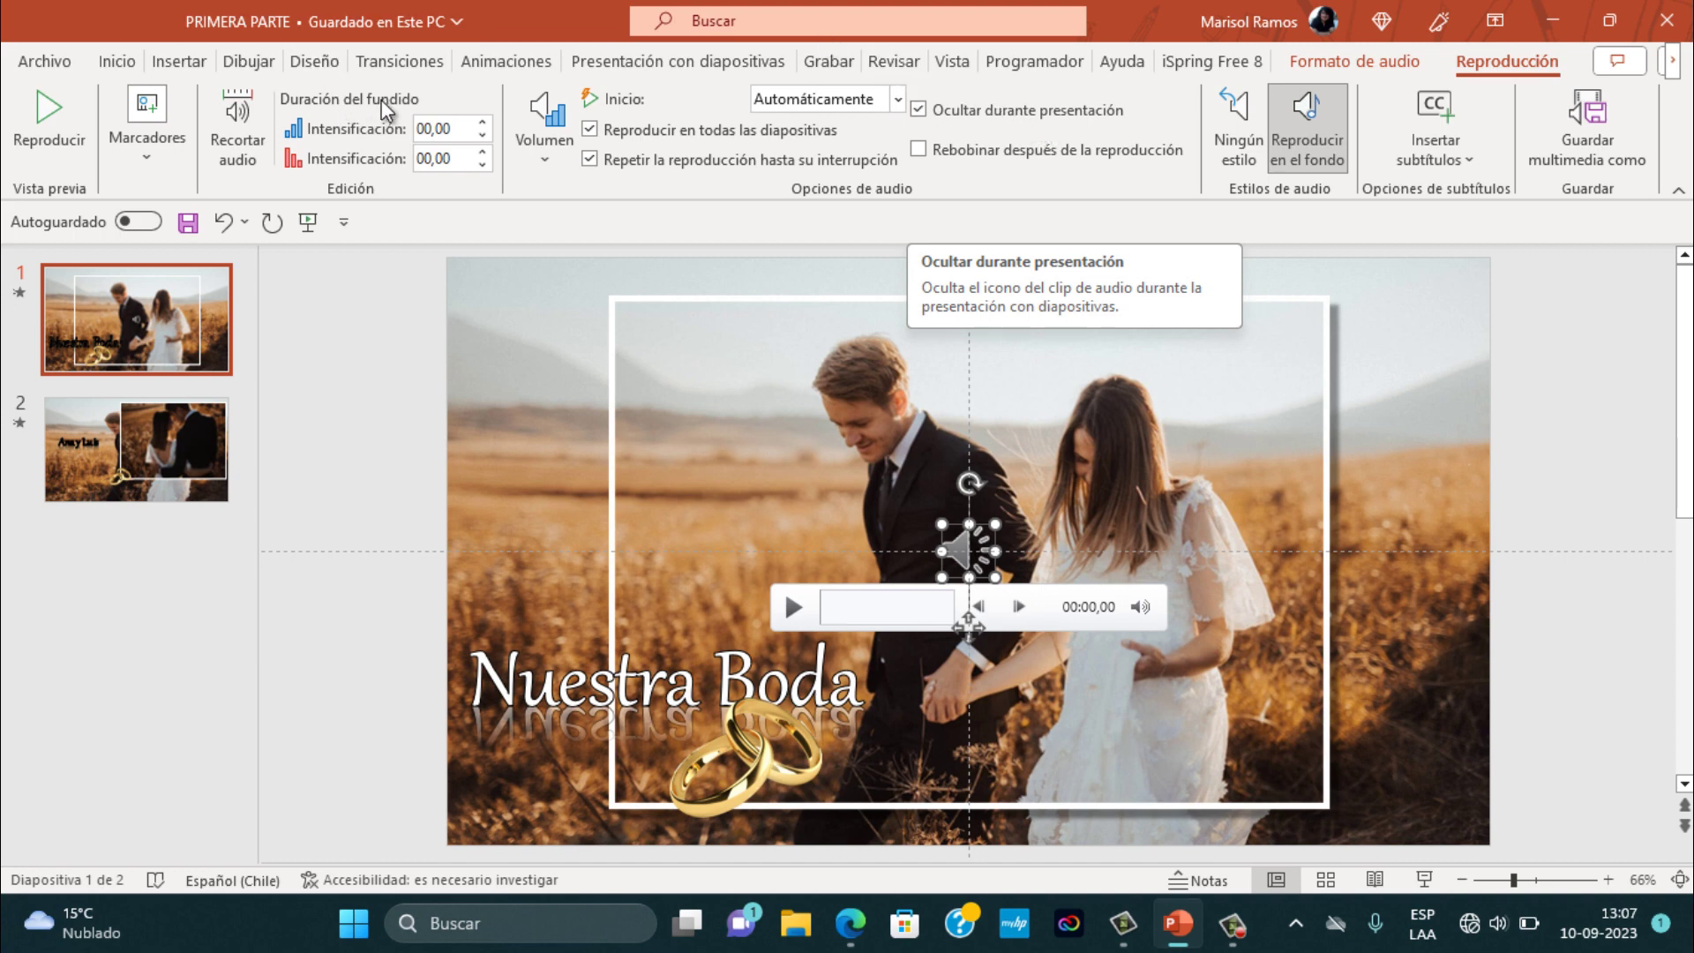
- Show slide 1's Transiciones settings: no transition, auto-advance after 00:15,00
left_click(384, 70)
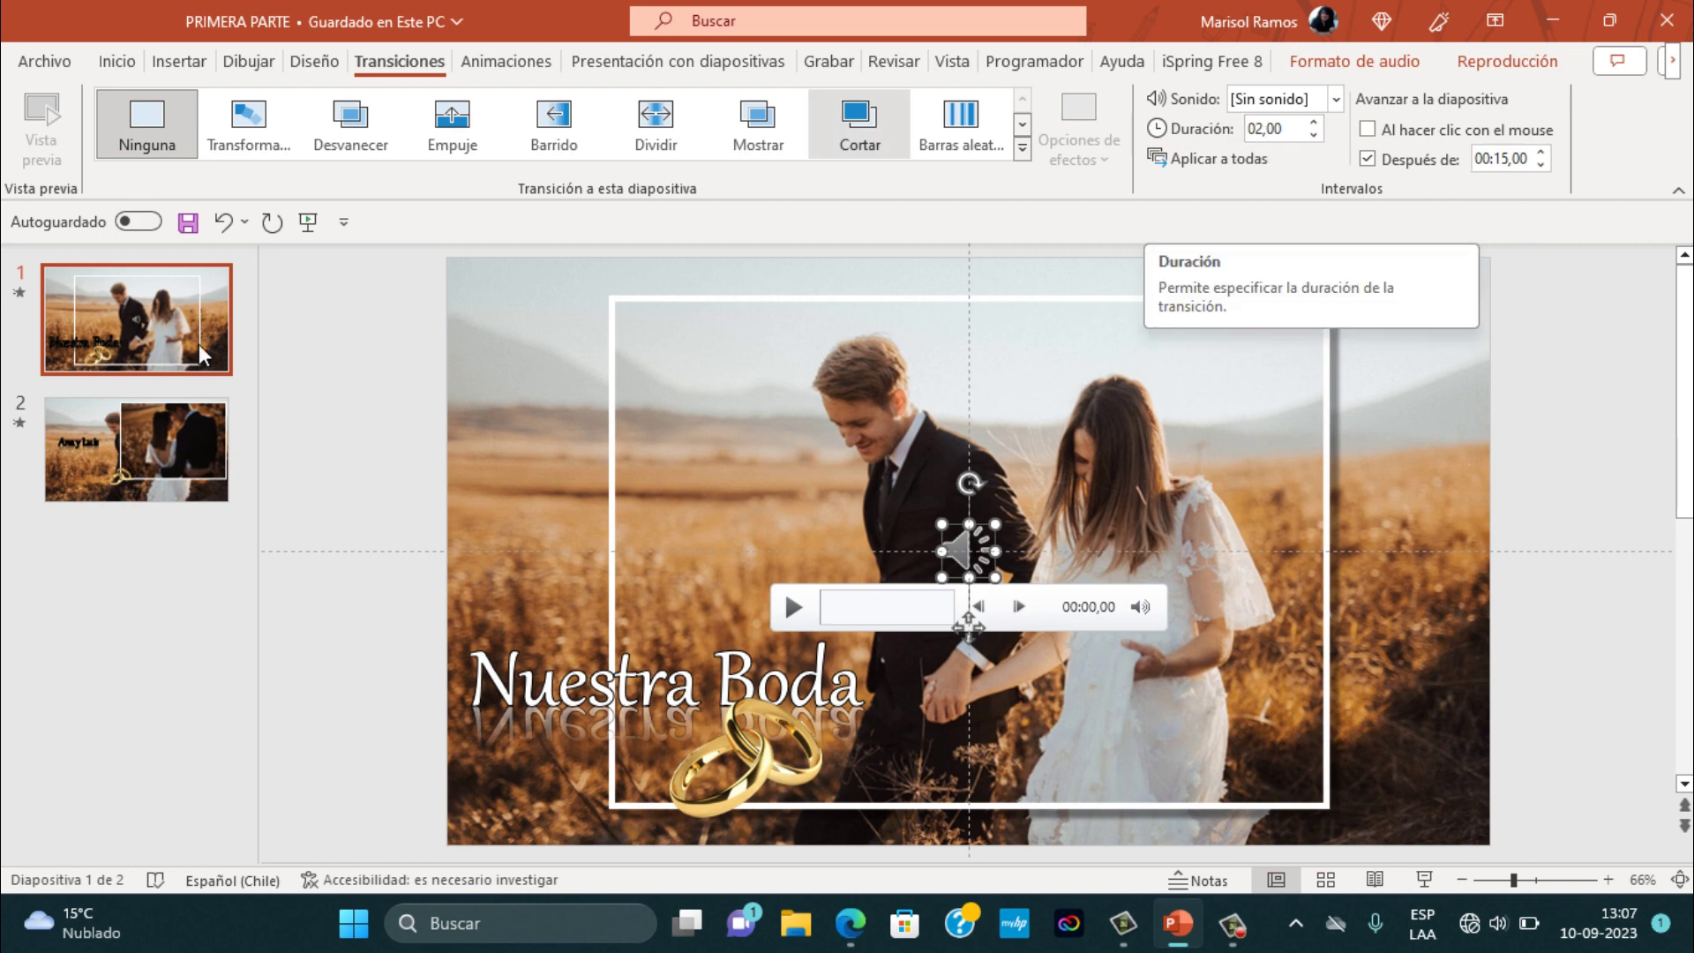
- Select the song's audio icon on slide 1 and show its Reproducción playback options
left_click(119, 430)
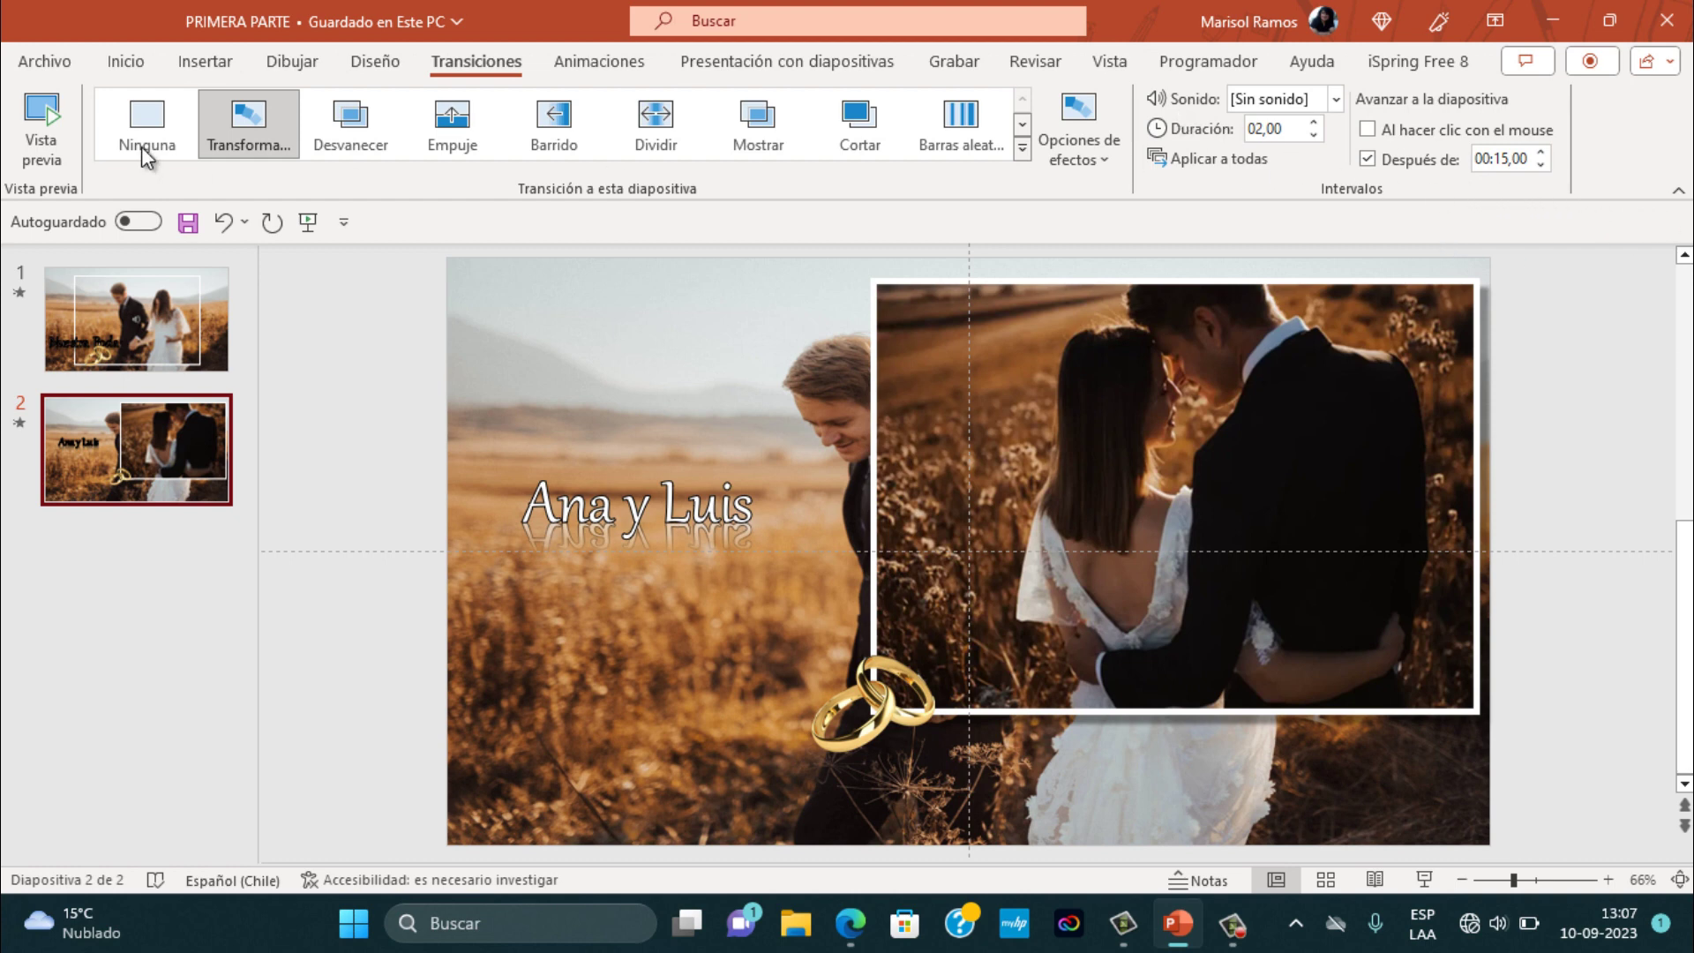
left_click(80, 343)
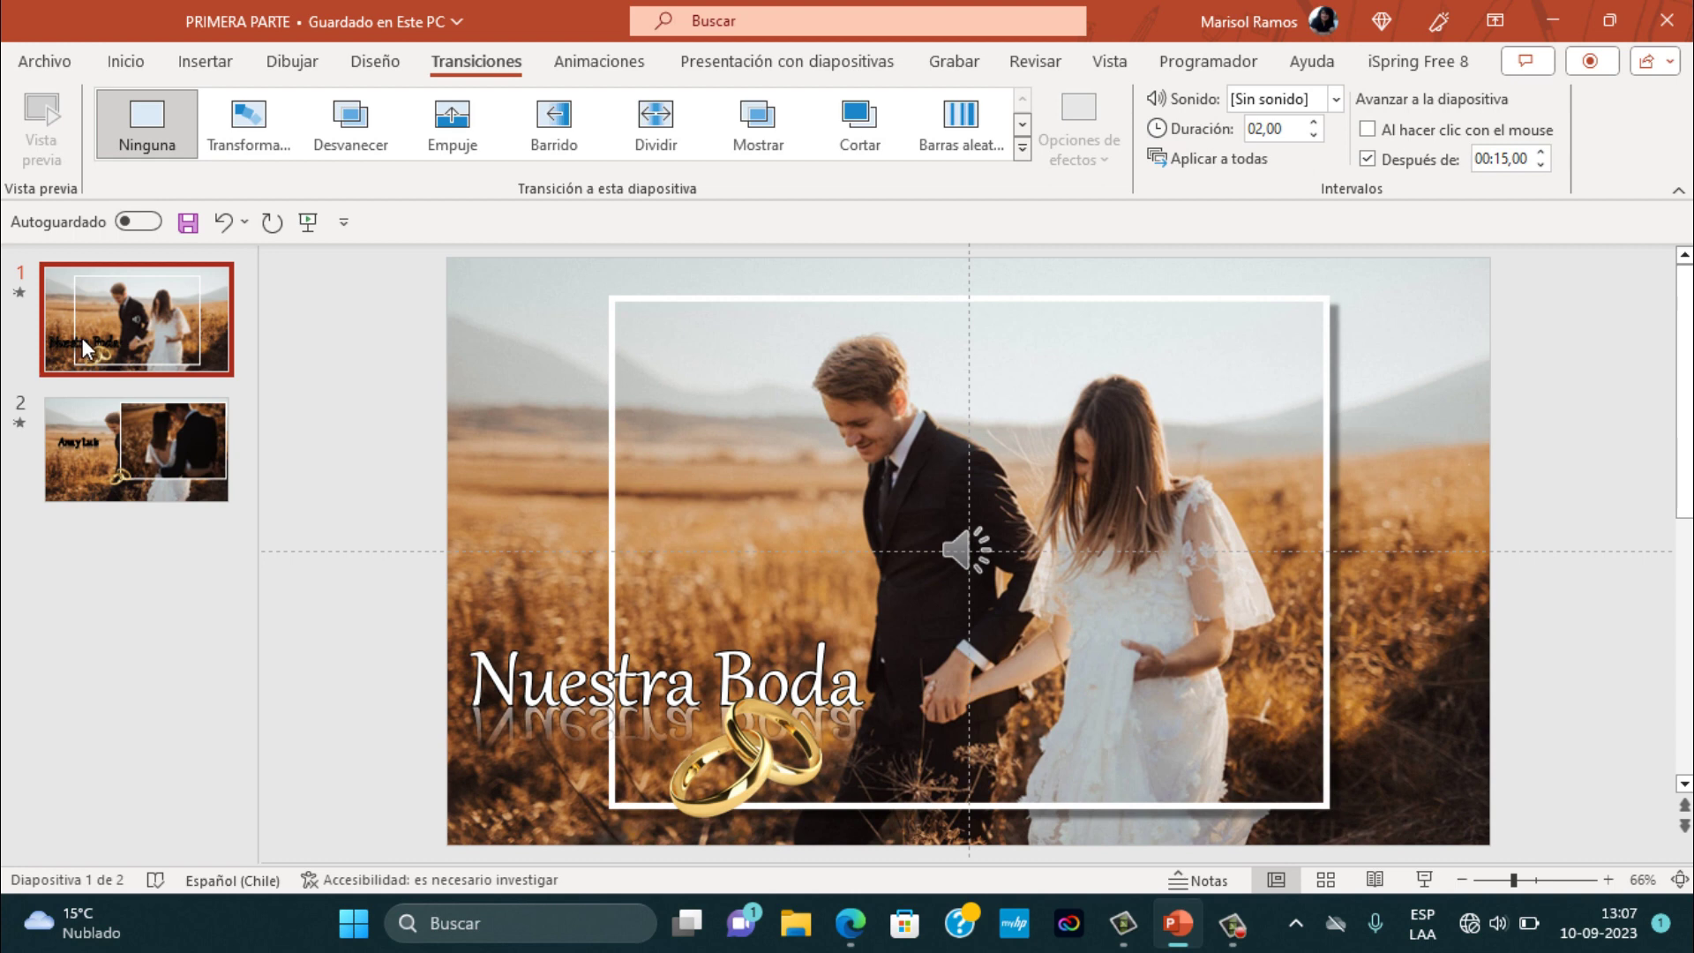
left_click(952, 545)
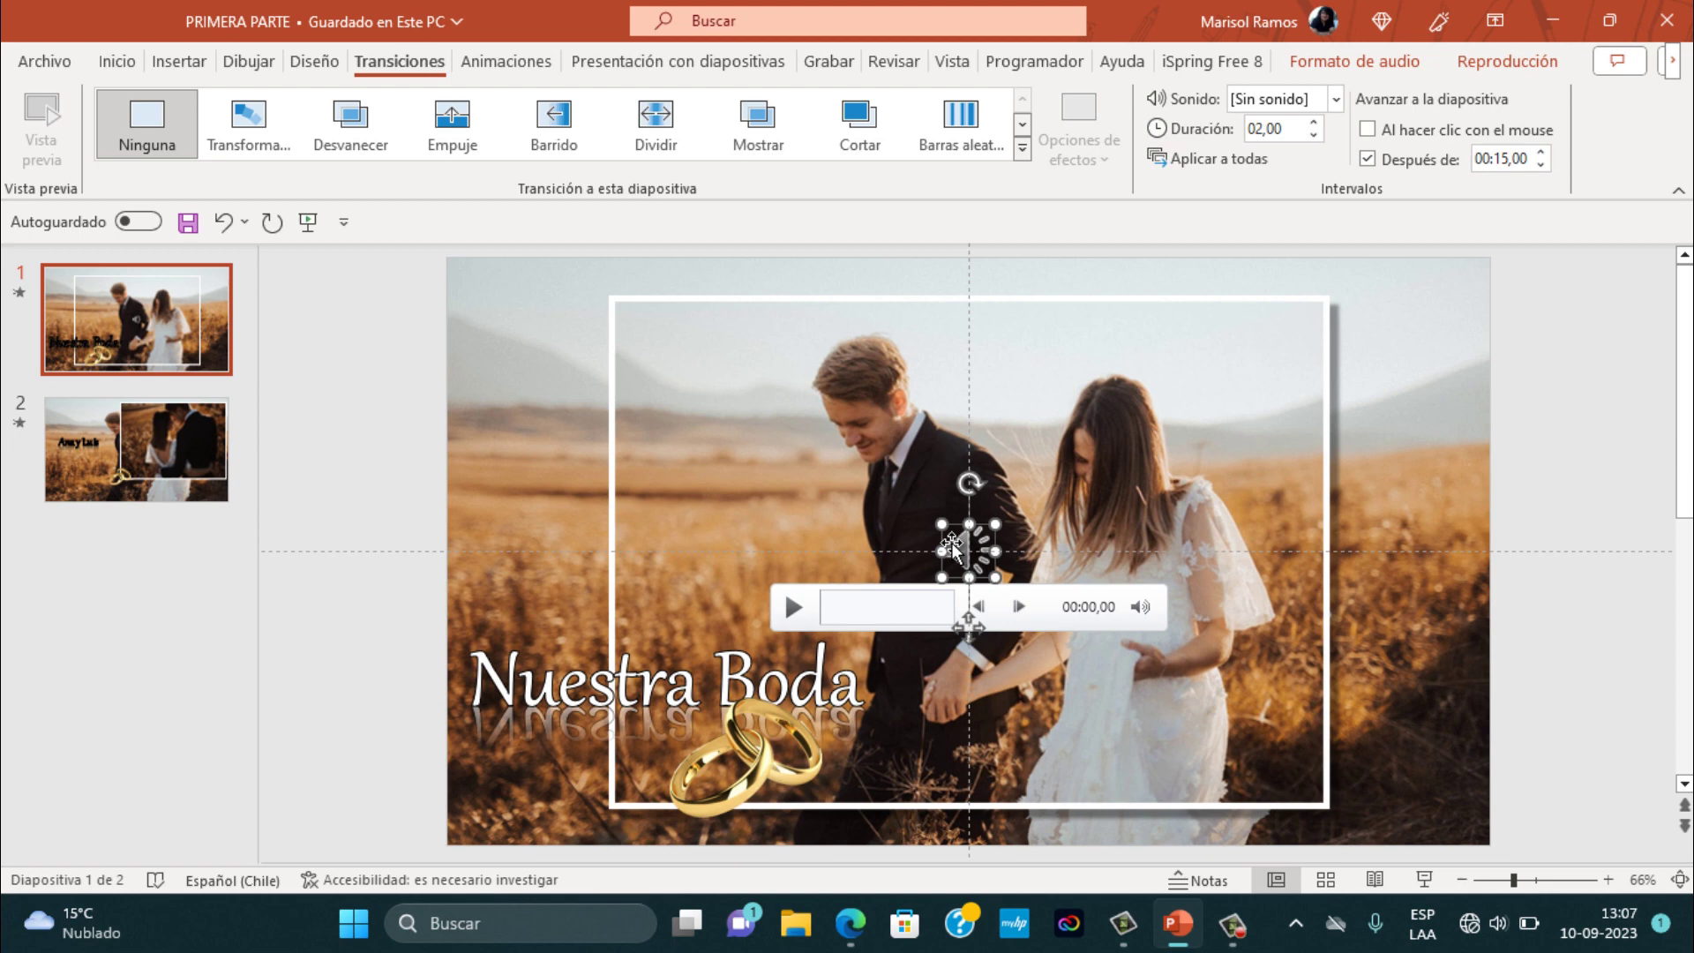
left_click(1516, 61)
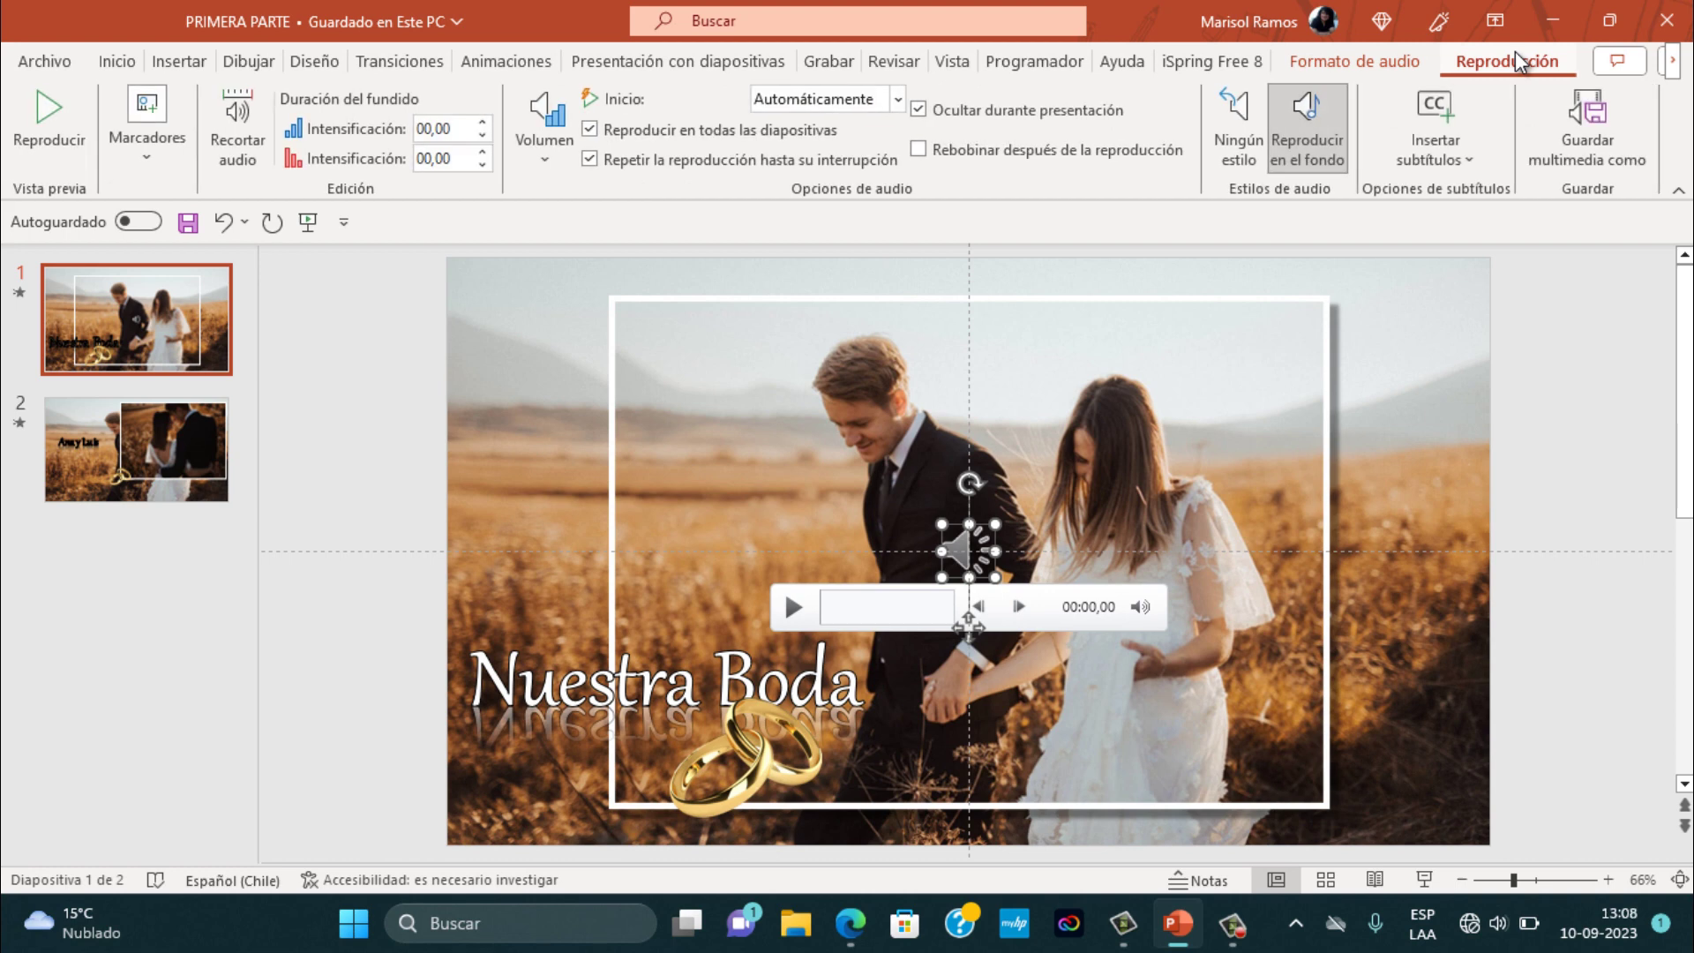
- Trim the background song so its end time is 00:34
left_click(238, 123)
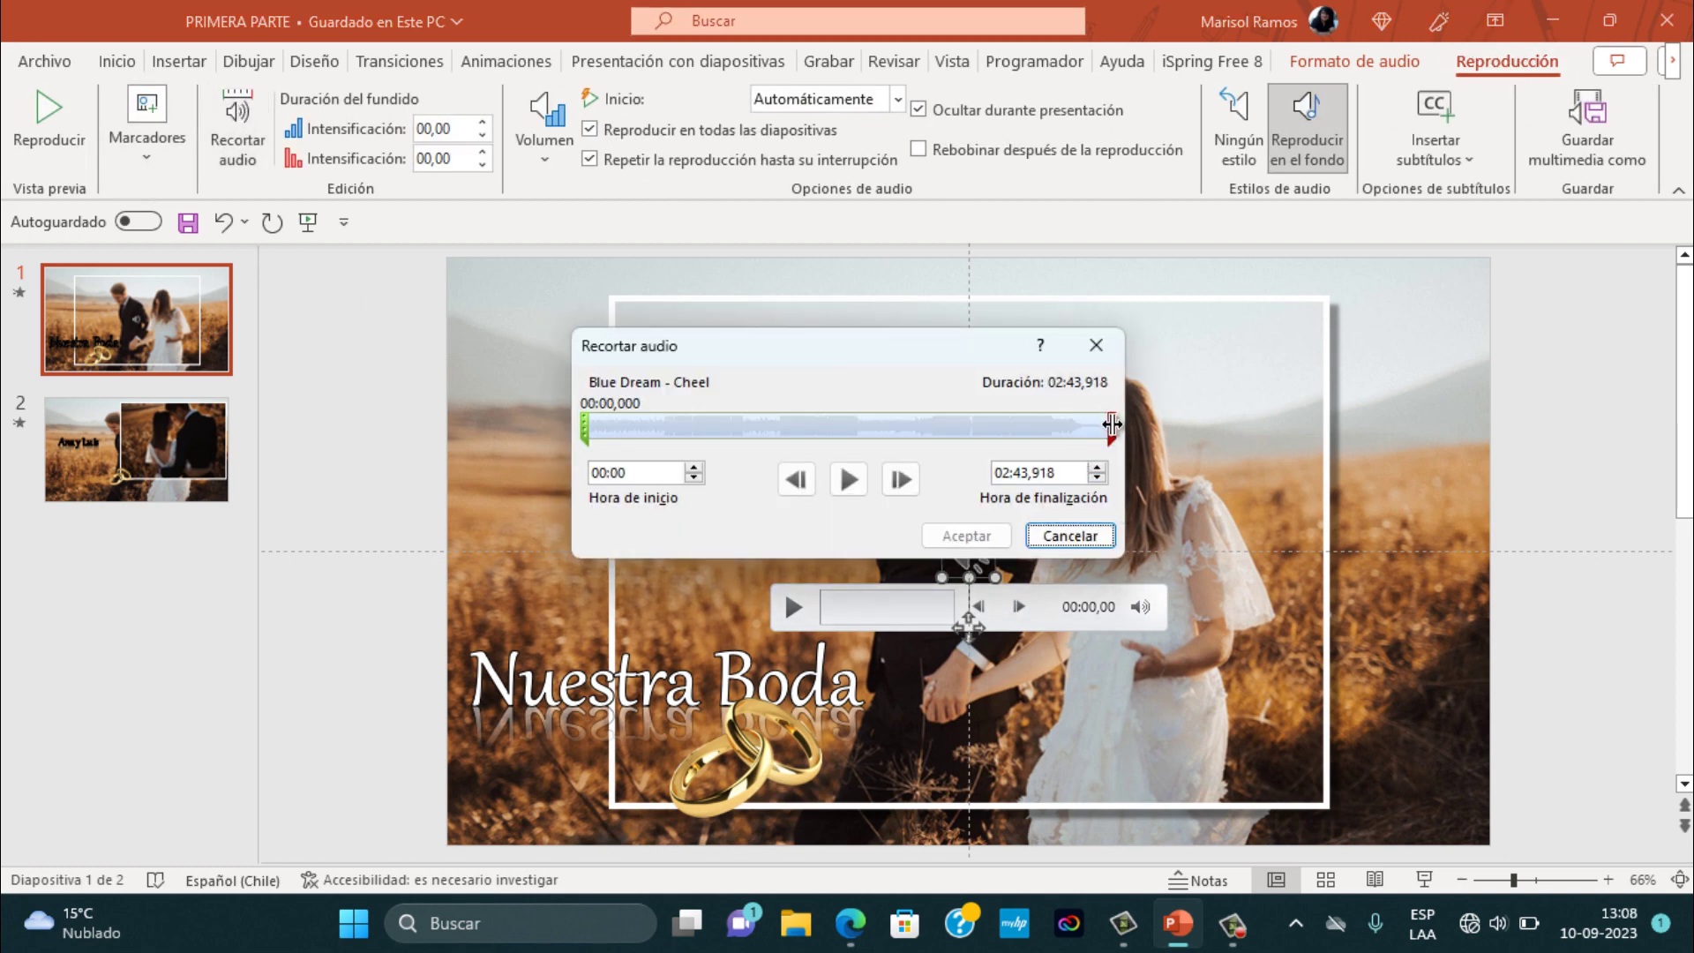
left_click_drag(1111, 425, 699, 427)
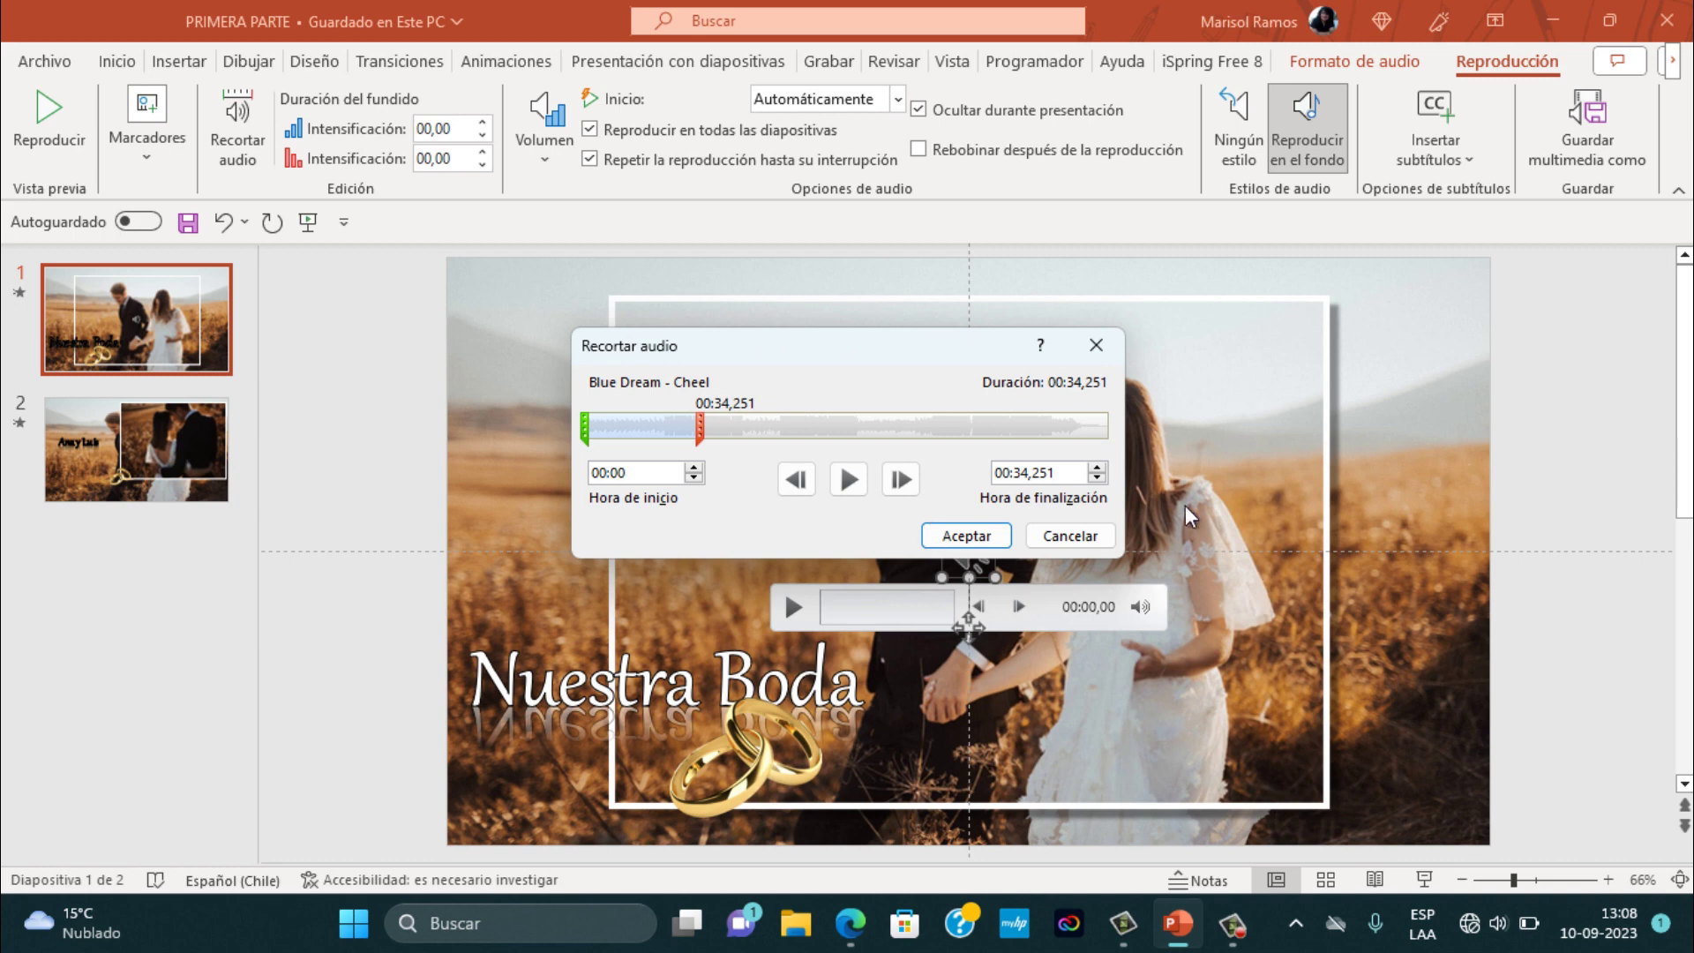
left_click(1097, 468)
left_click(1096, 467)
left_click(1097, 468)
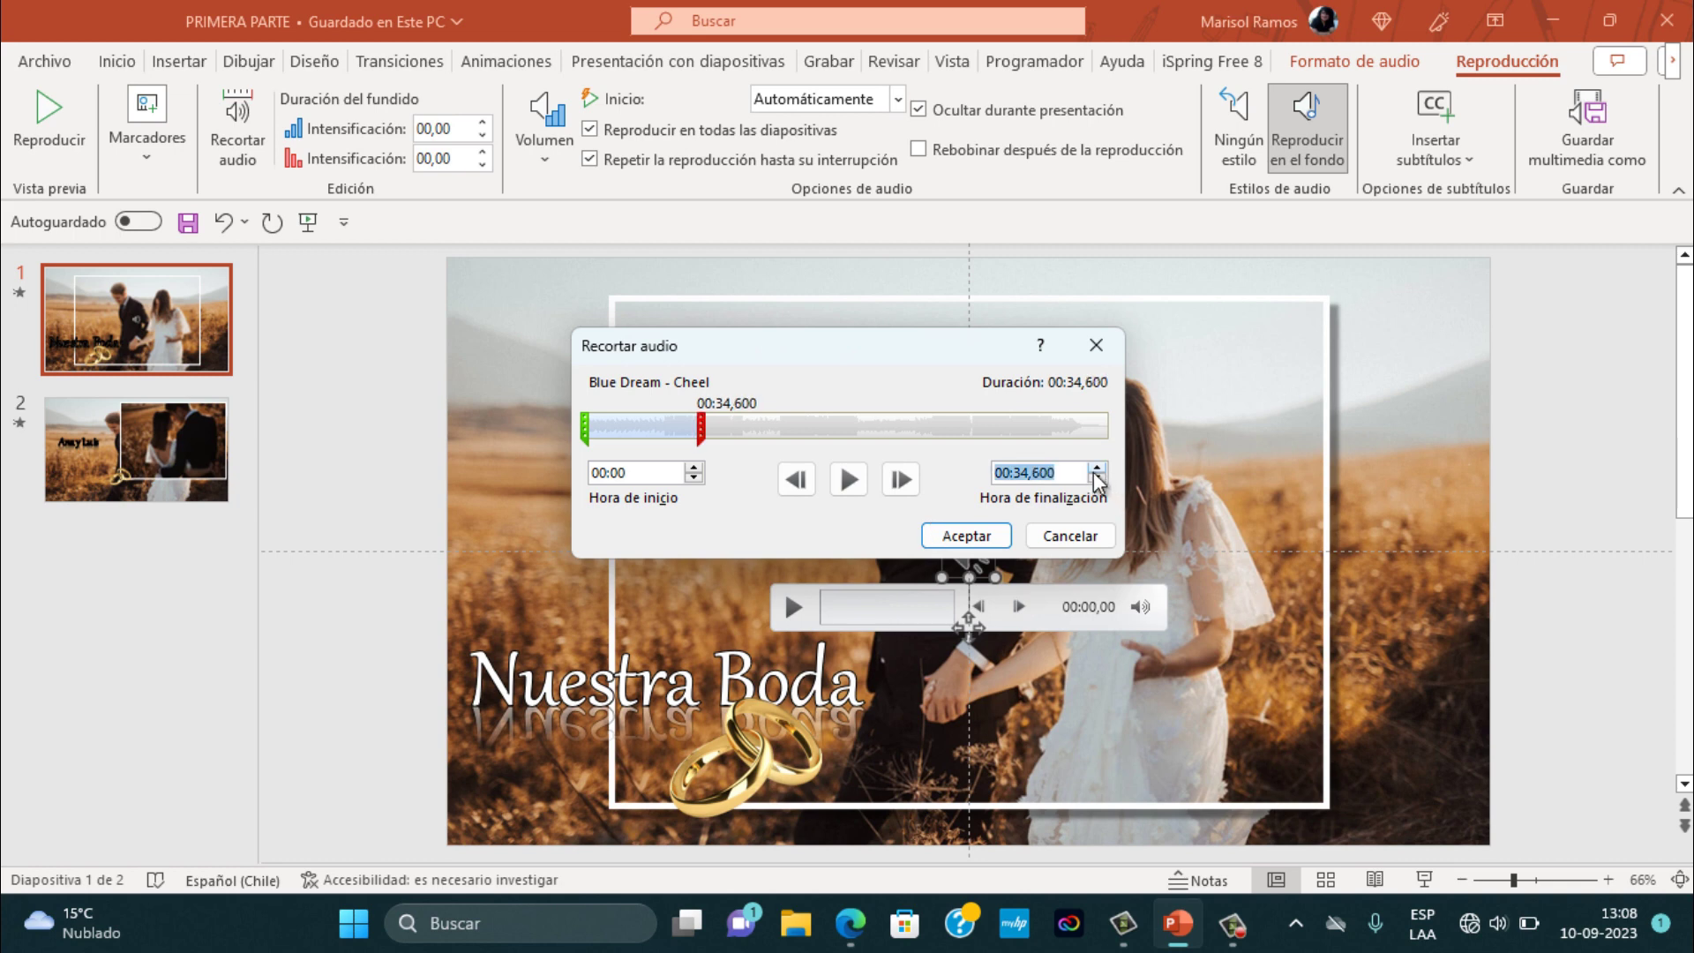
left_click(1097, 480)
left_click(1097, 479)
left_click(1097, 479)
left_click(1097, 479)
left_click(1097, 479)
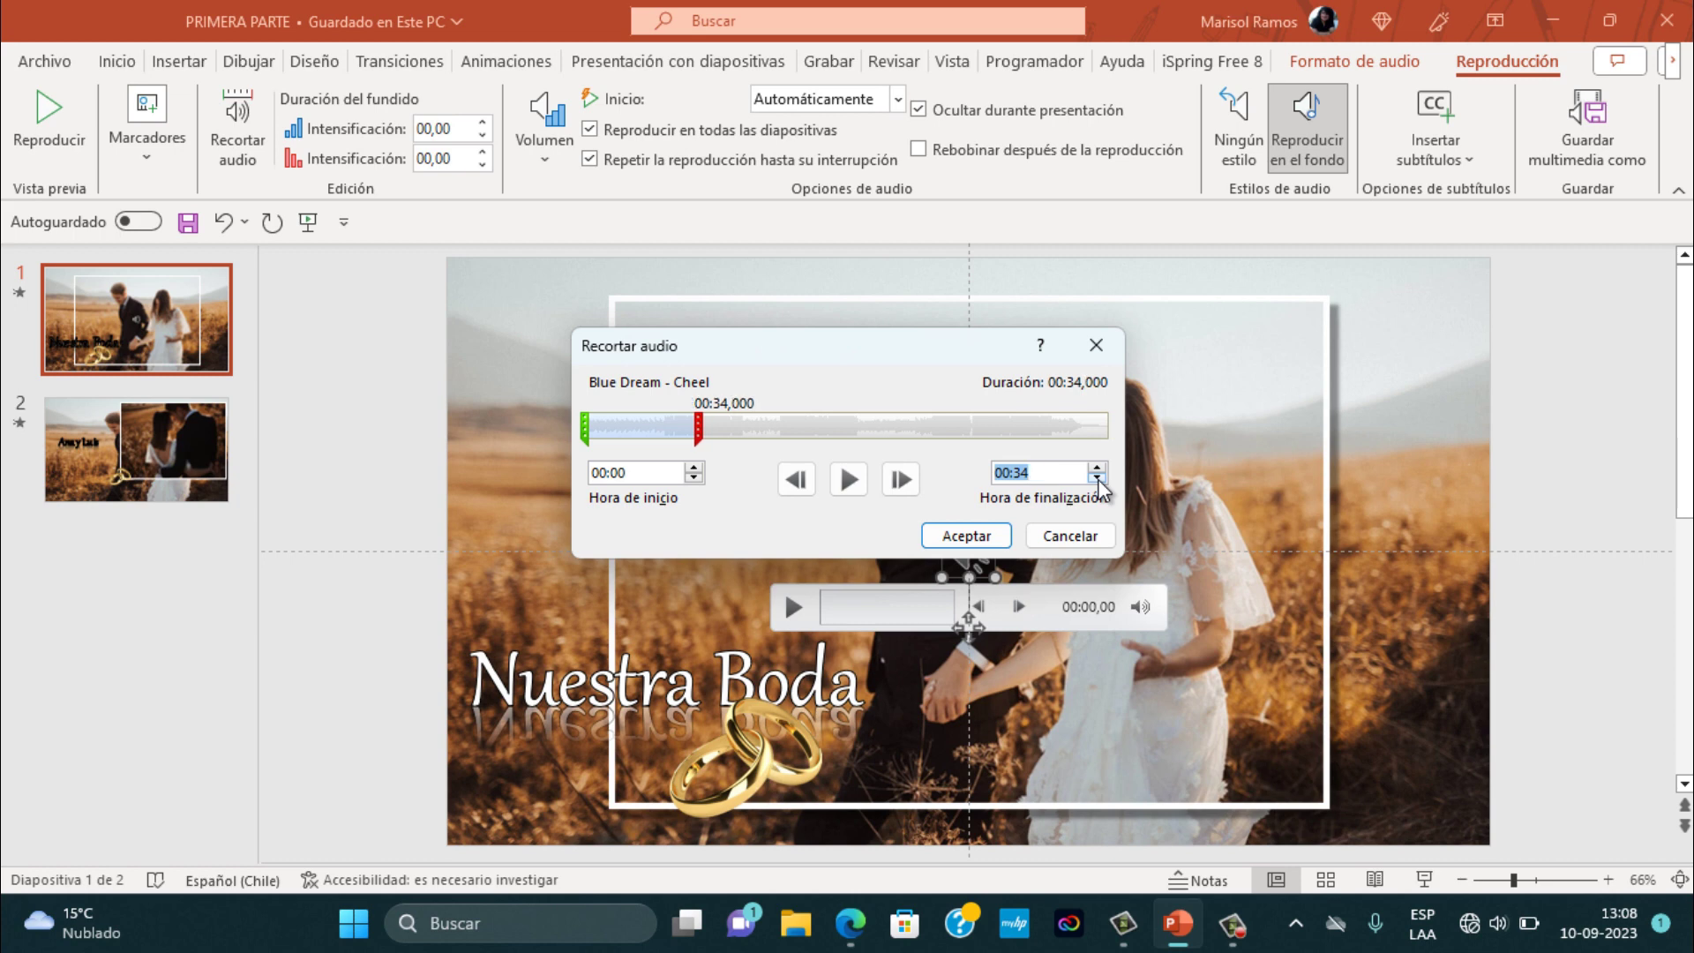
left_click(944, 529)
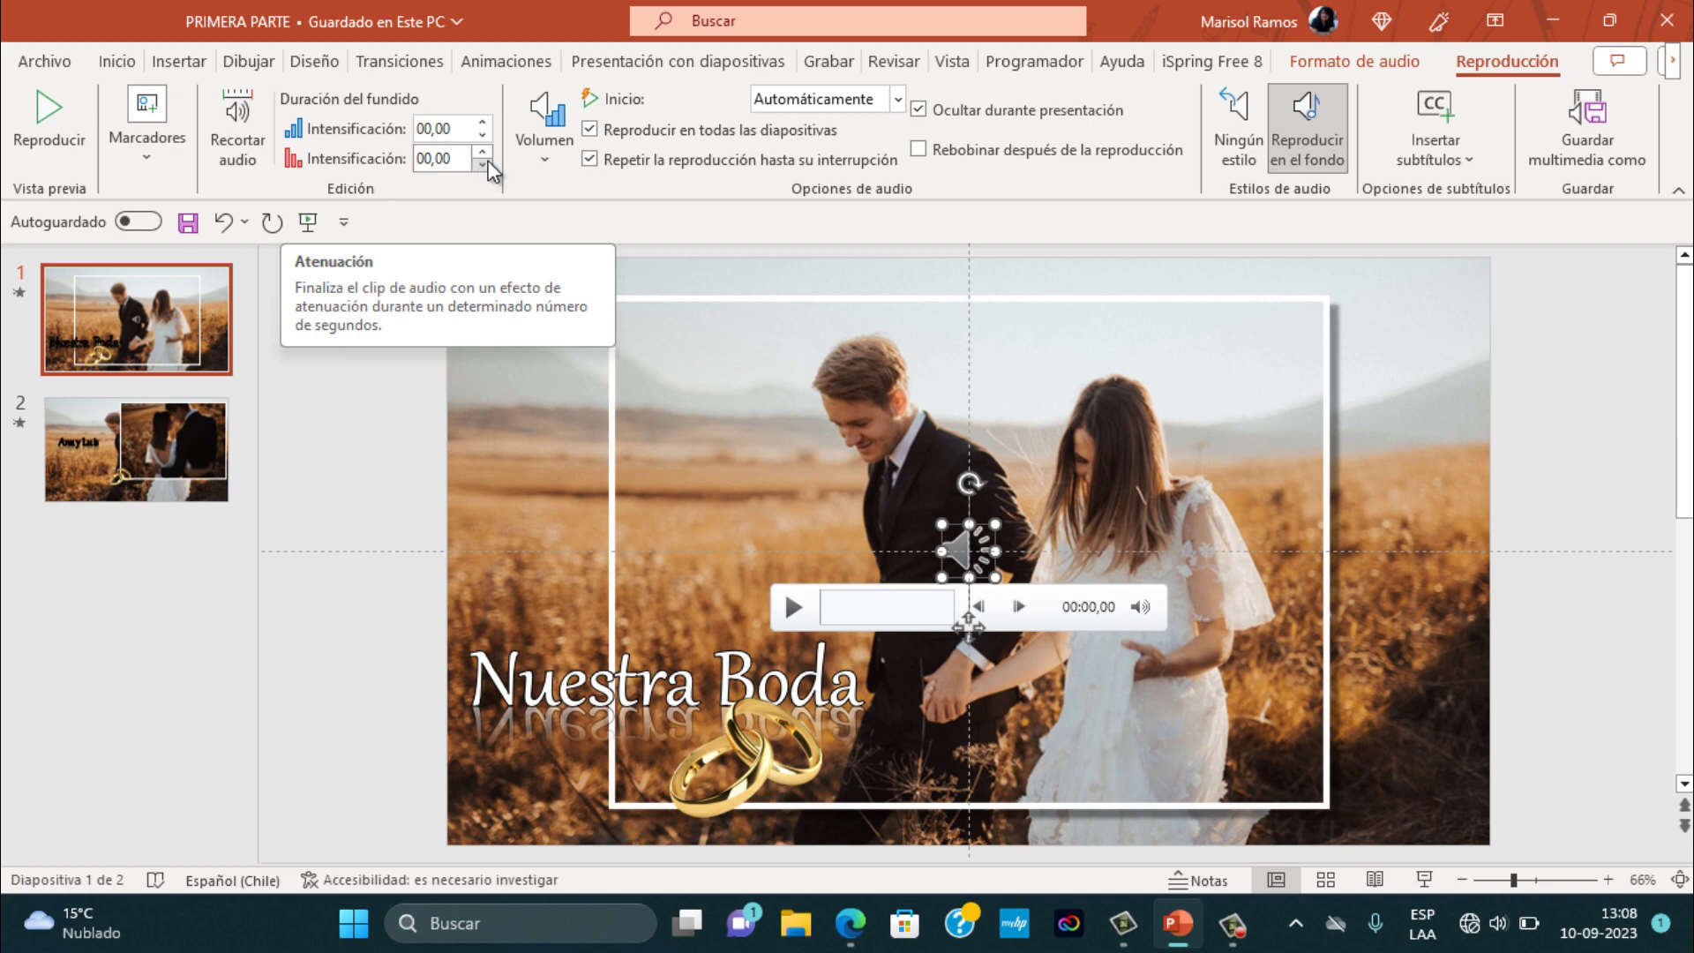
- Give the music a 00,25-second fade-out, move its speaker icon left, and start the slideshow
left_click(482, 152)
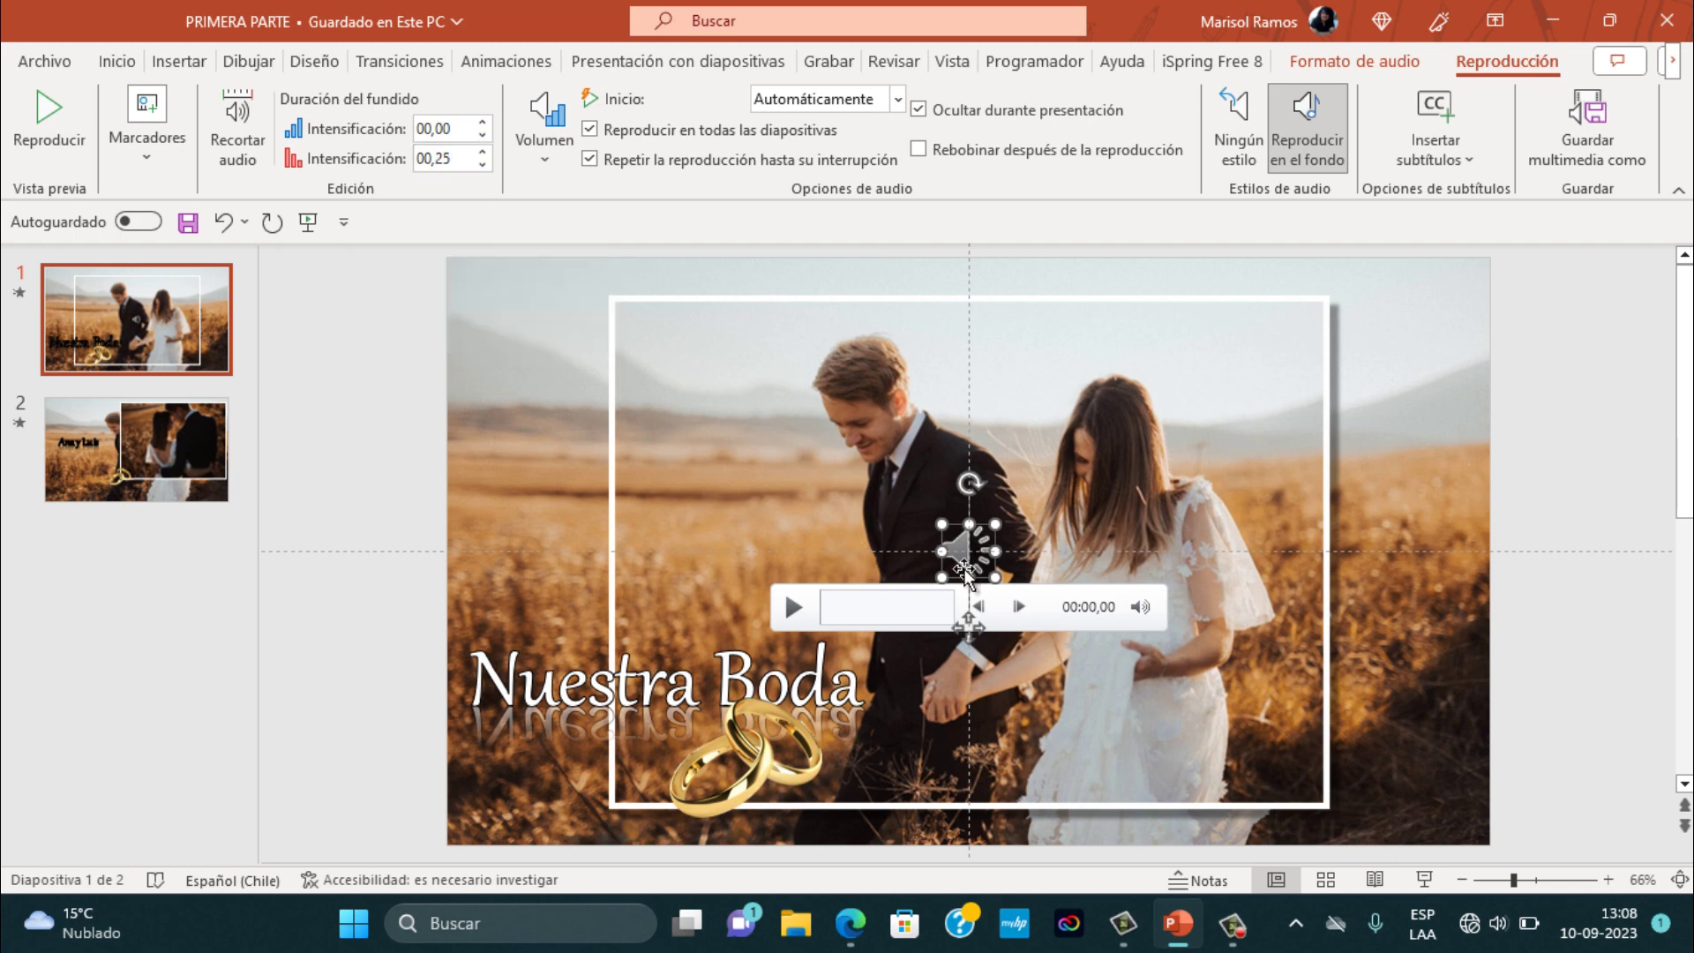
mouse_move(949, 544)
left_mouse_down()
mouse_move(554, 460)
mouse_move(396, 494)
left_mouse_up()
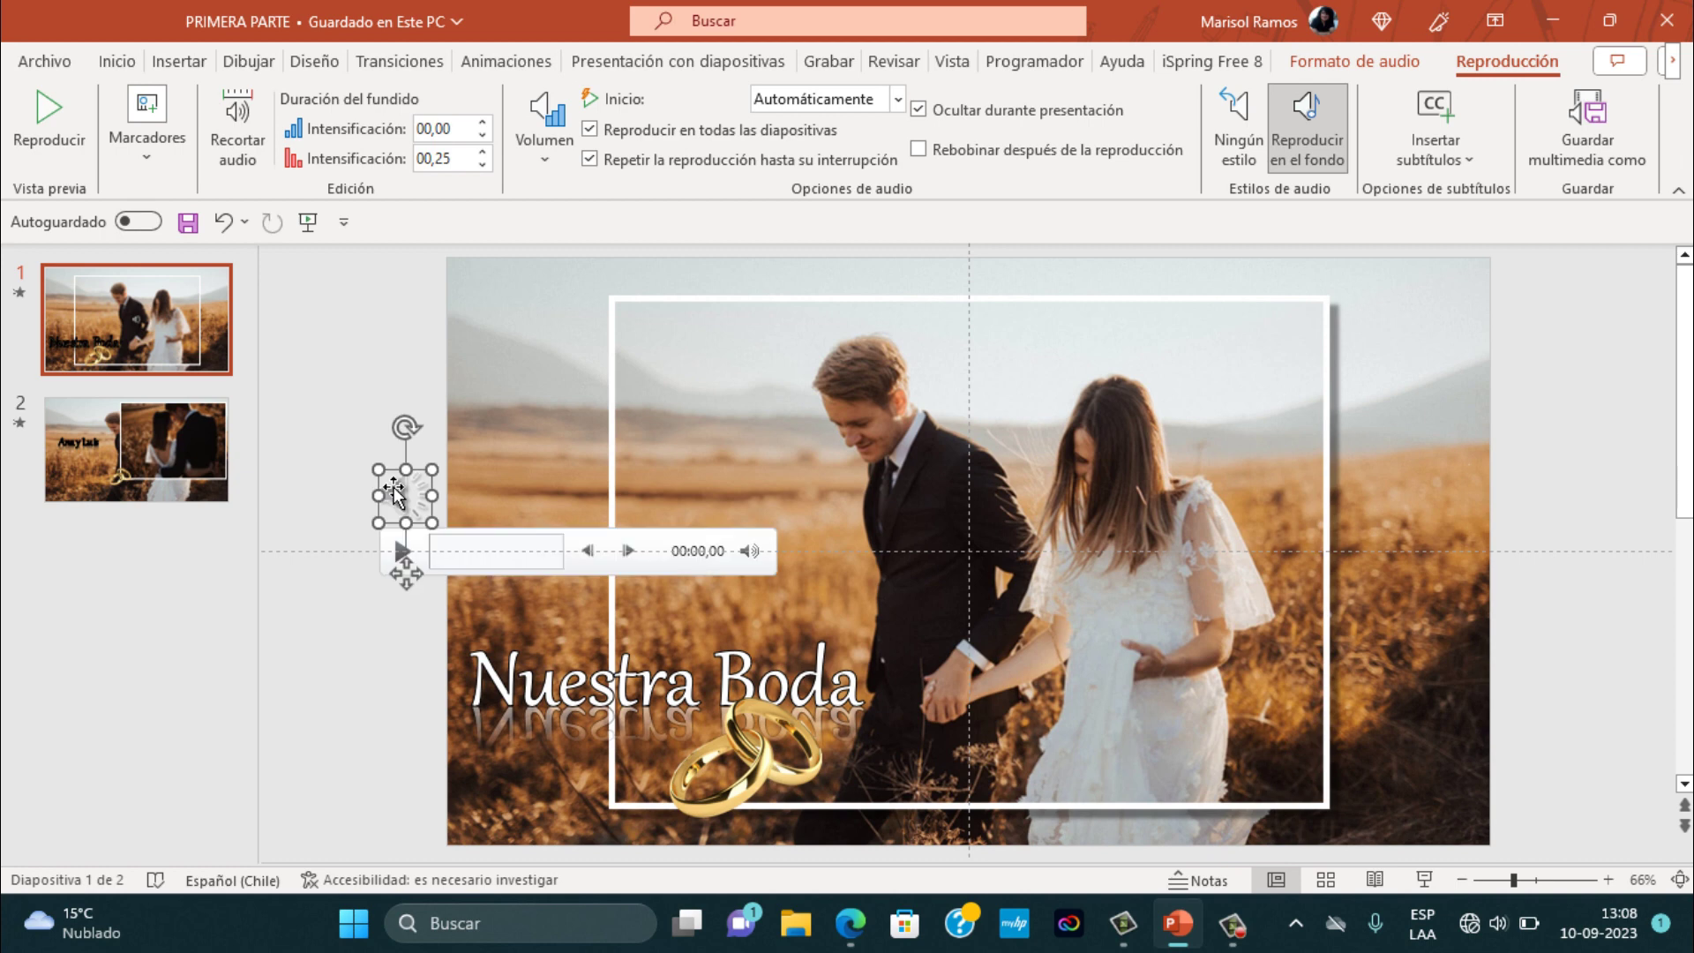
left_click(1424, 876)
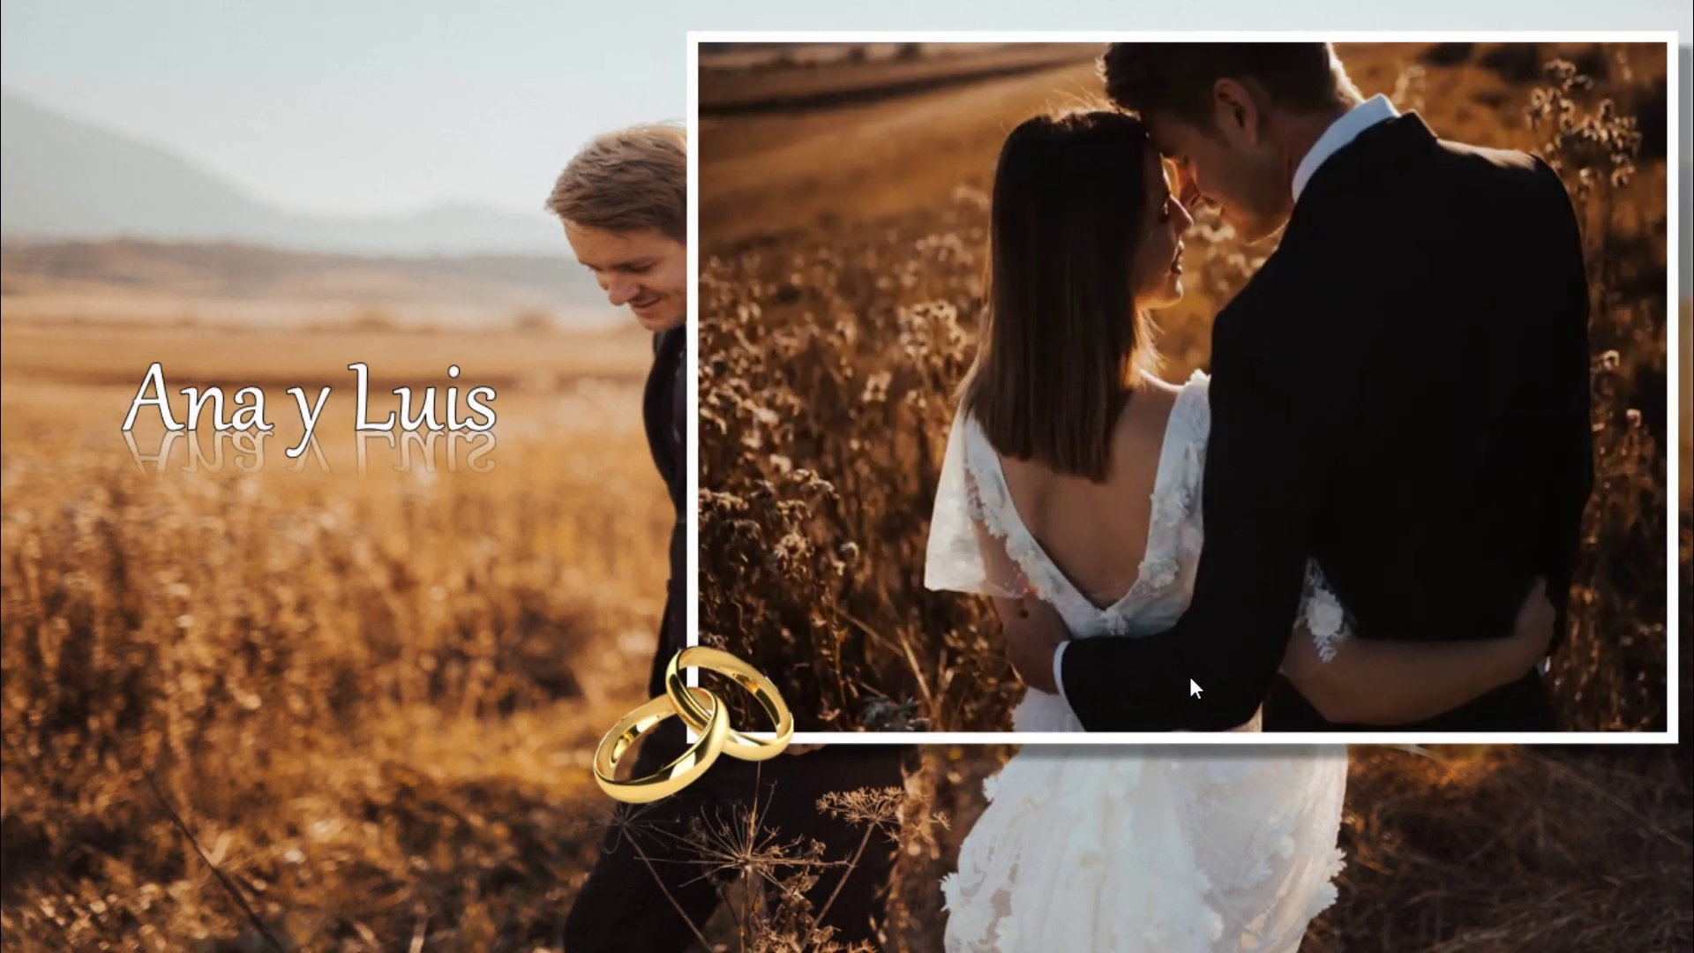
- Let the slideshow reach the Ana y Luis slide, then end it and return to editing
key("Escape")
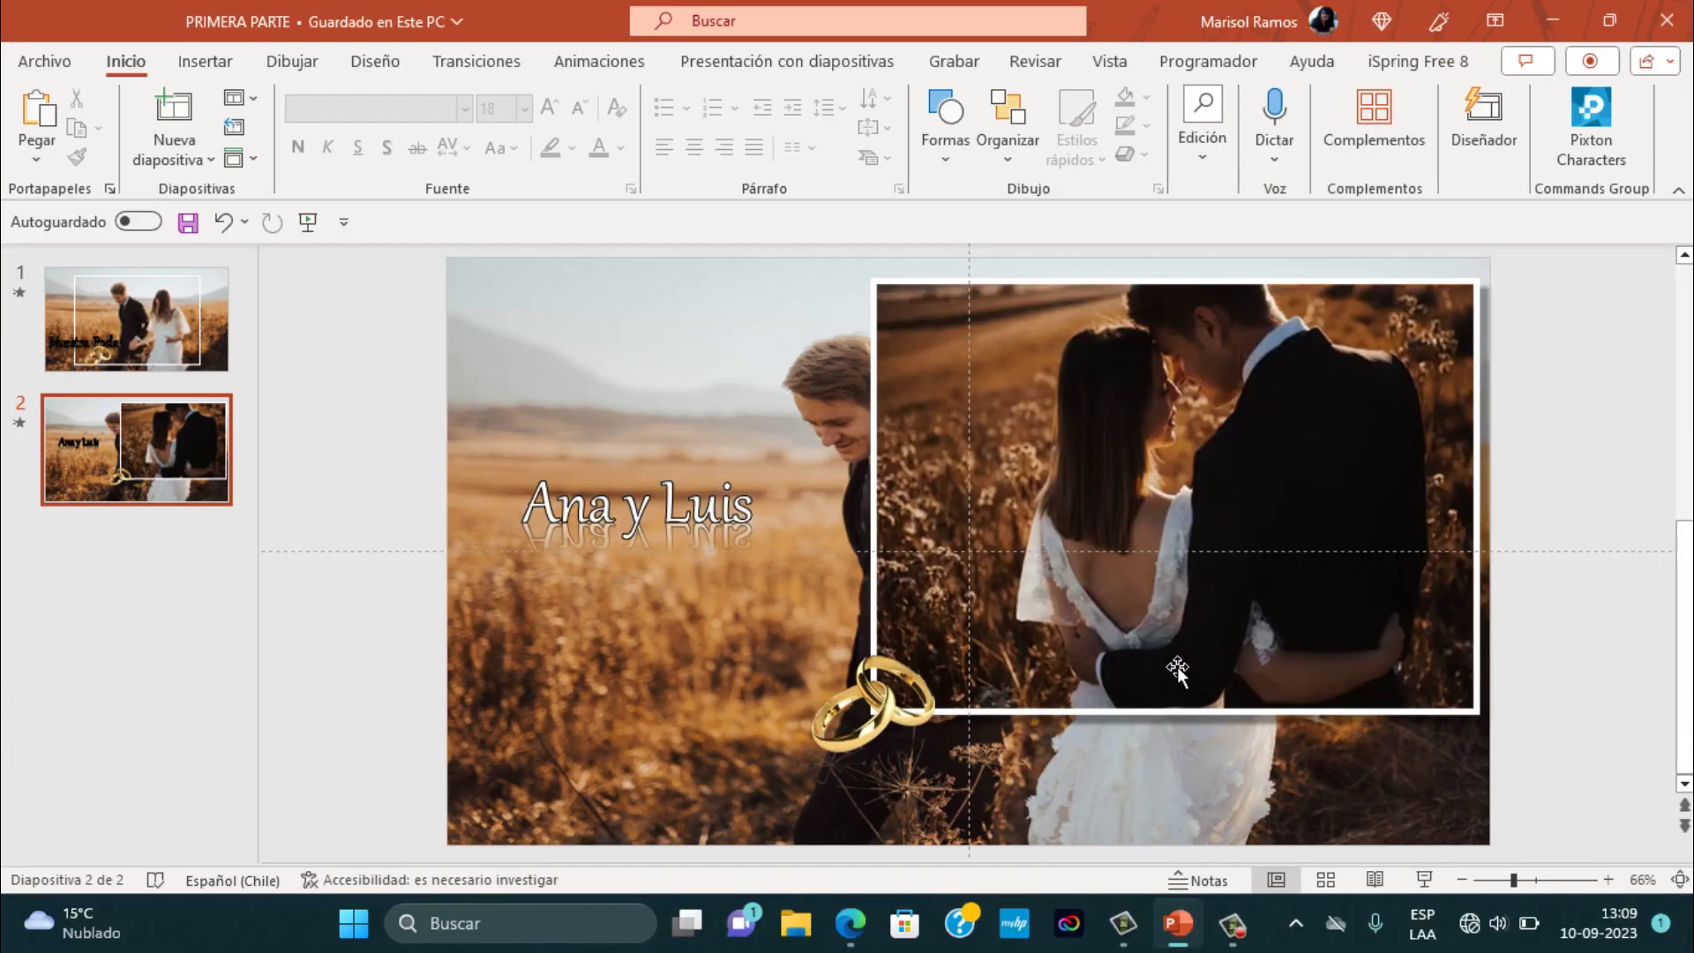
- Set the Nuestra Boda slide's background music volume to Medio
left_click(136, 338)
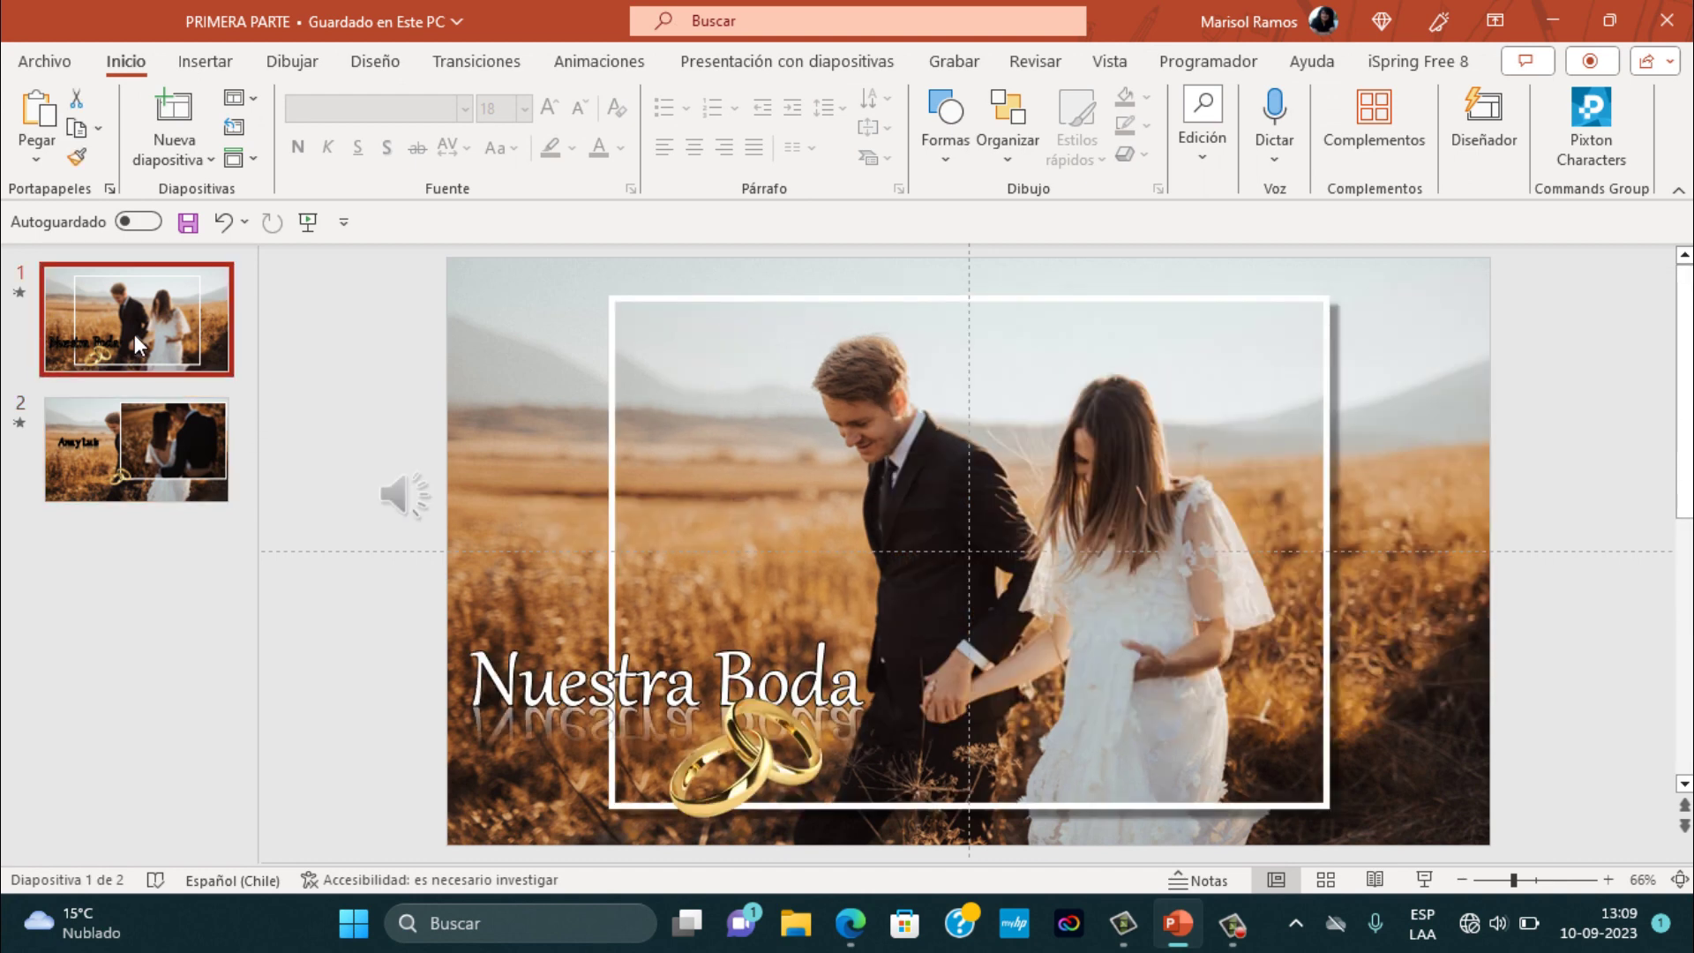
left_click(404, 494)
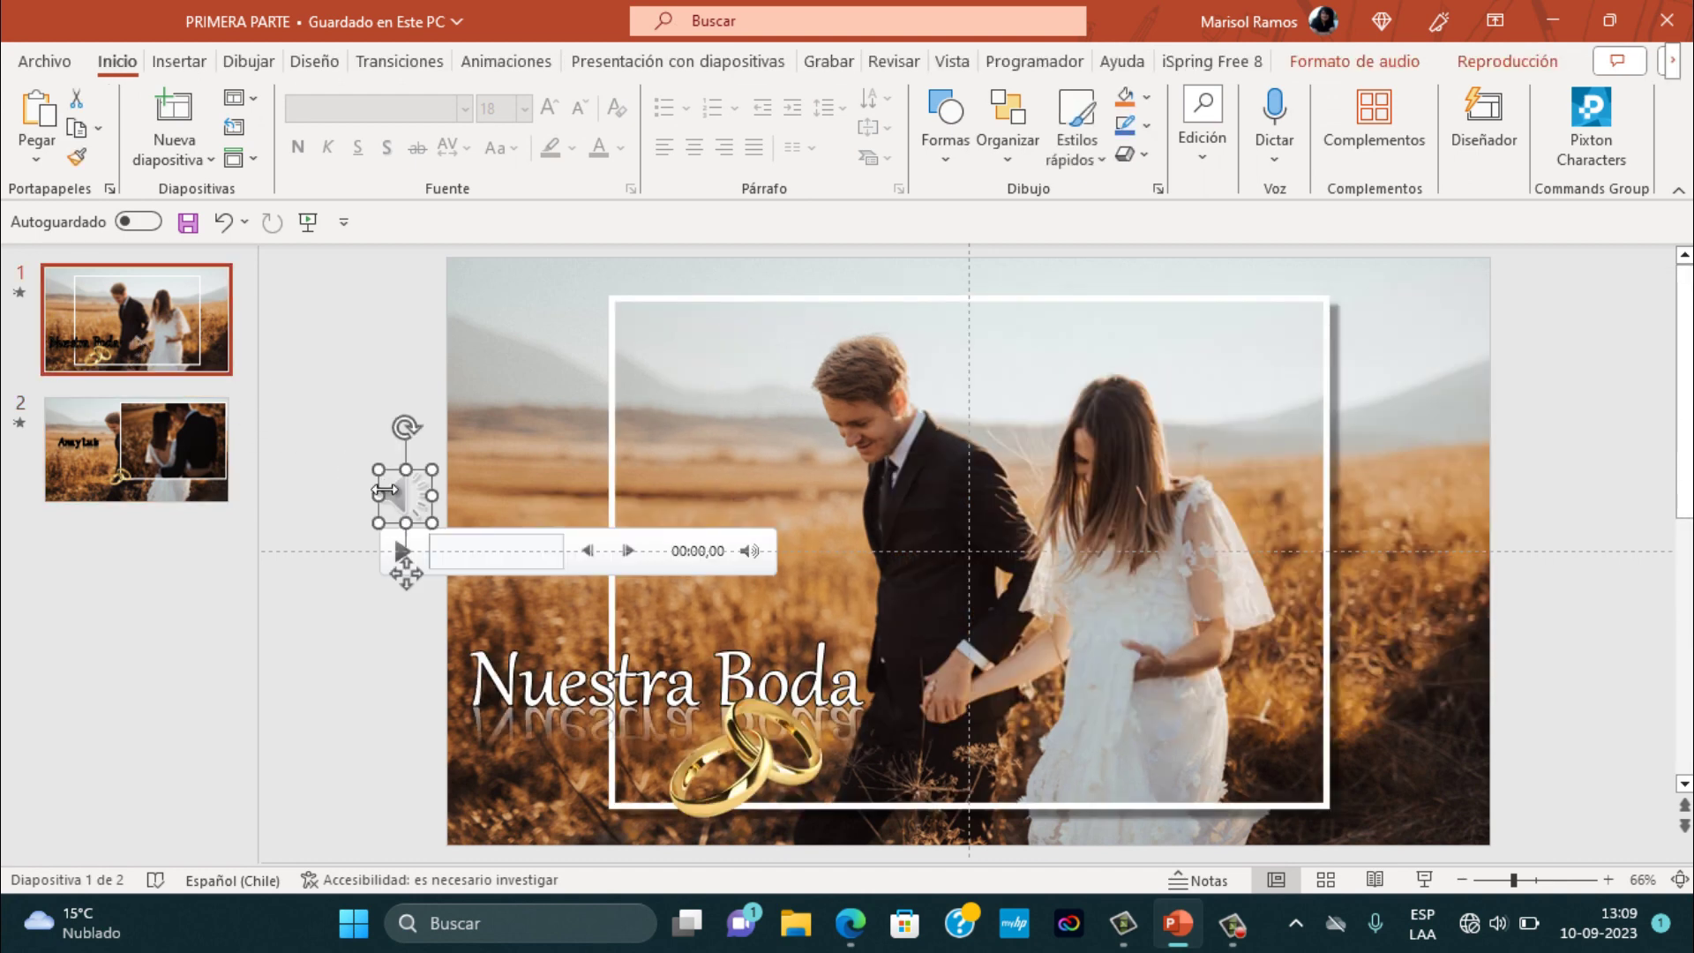
left_click(1511, 64)
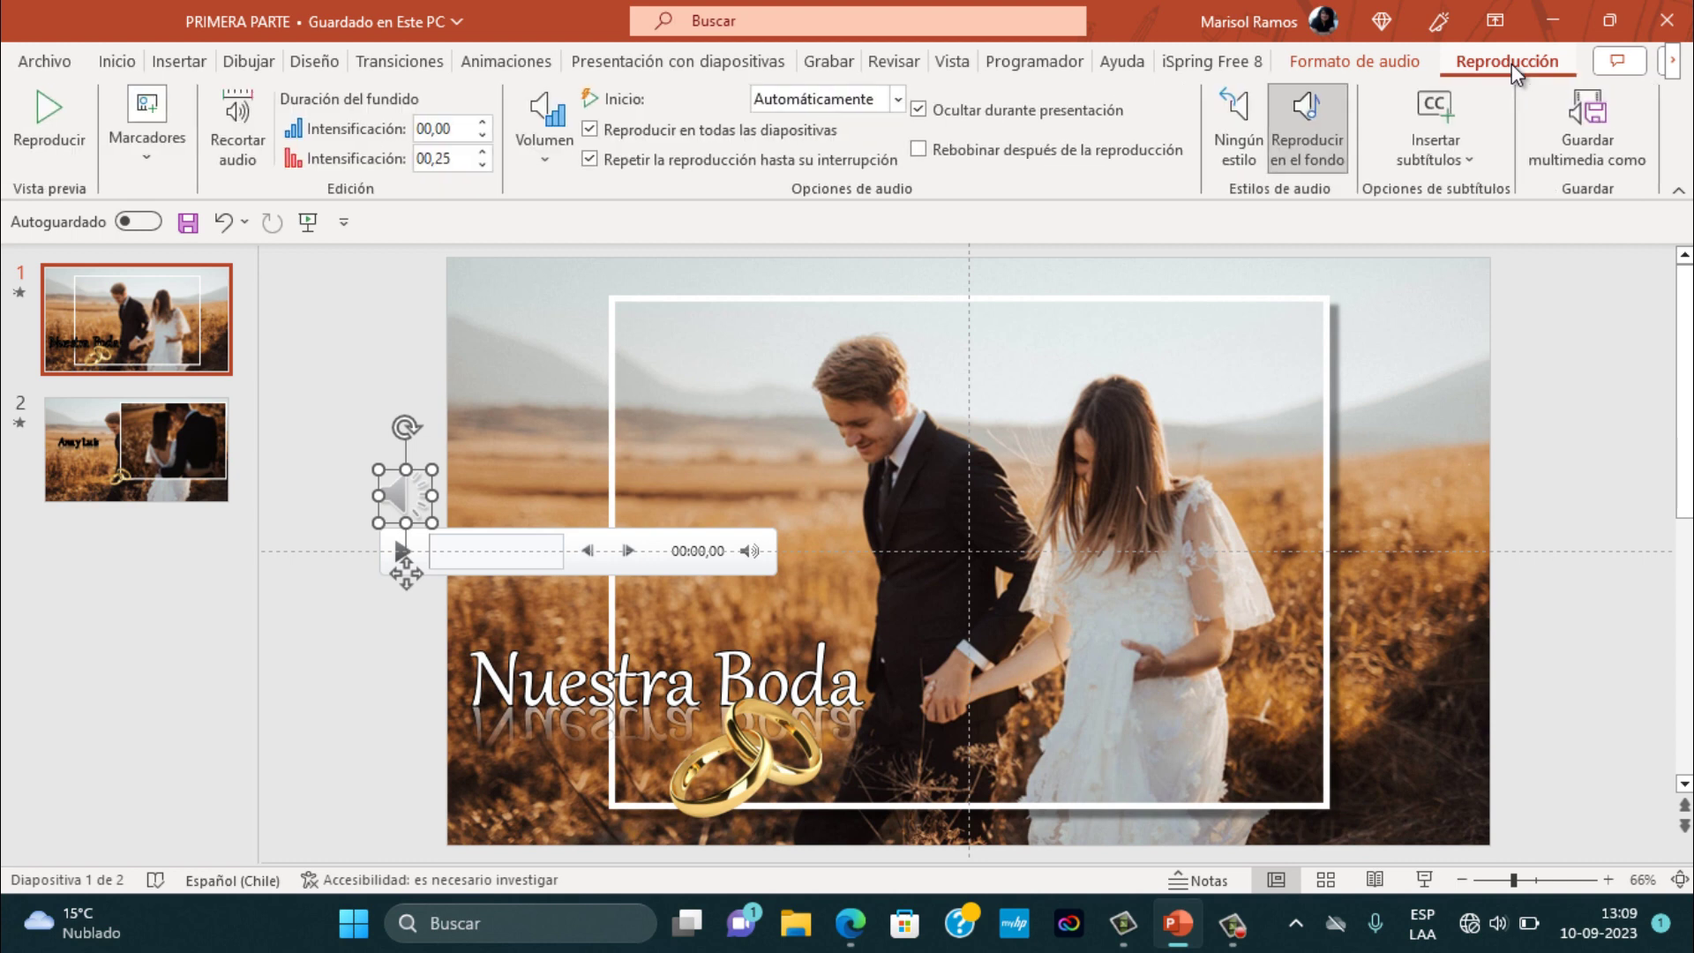
left_click(535, 161)
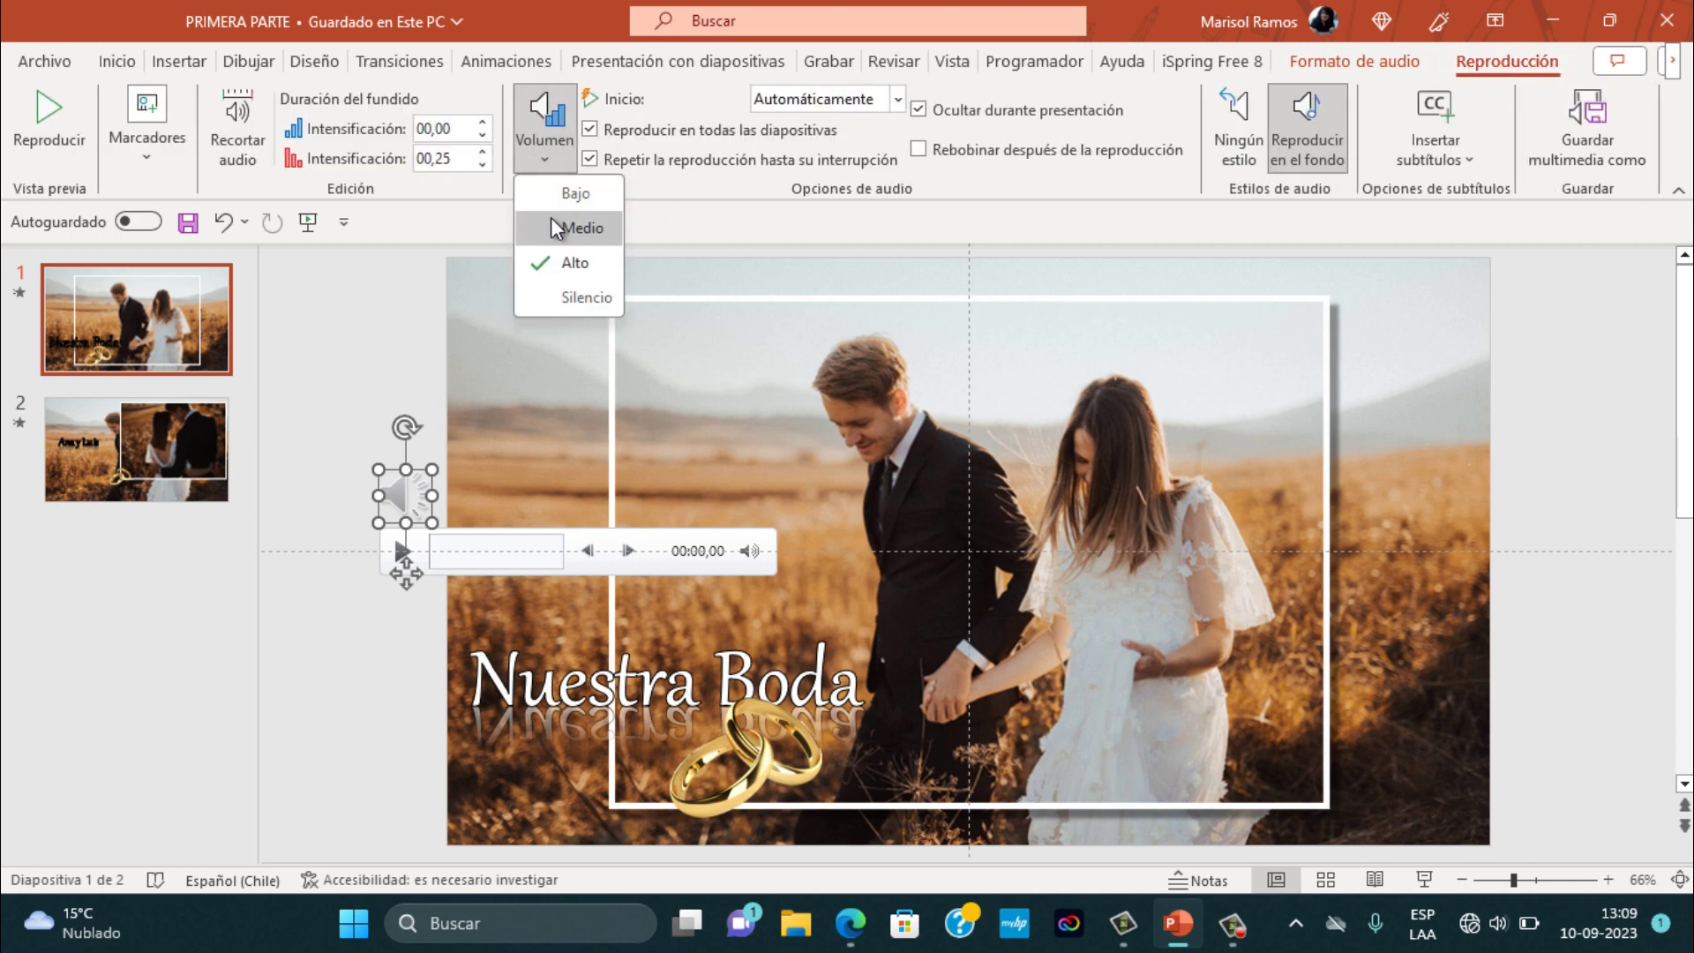
left_click(550, 218)
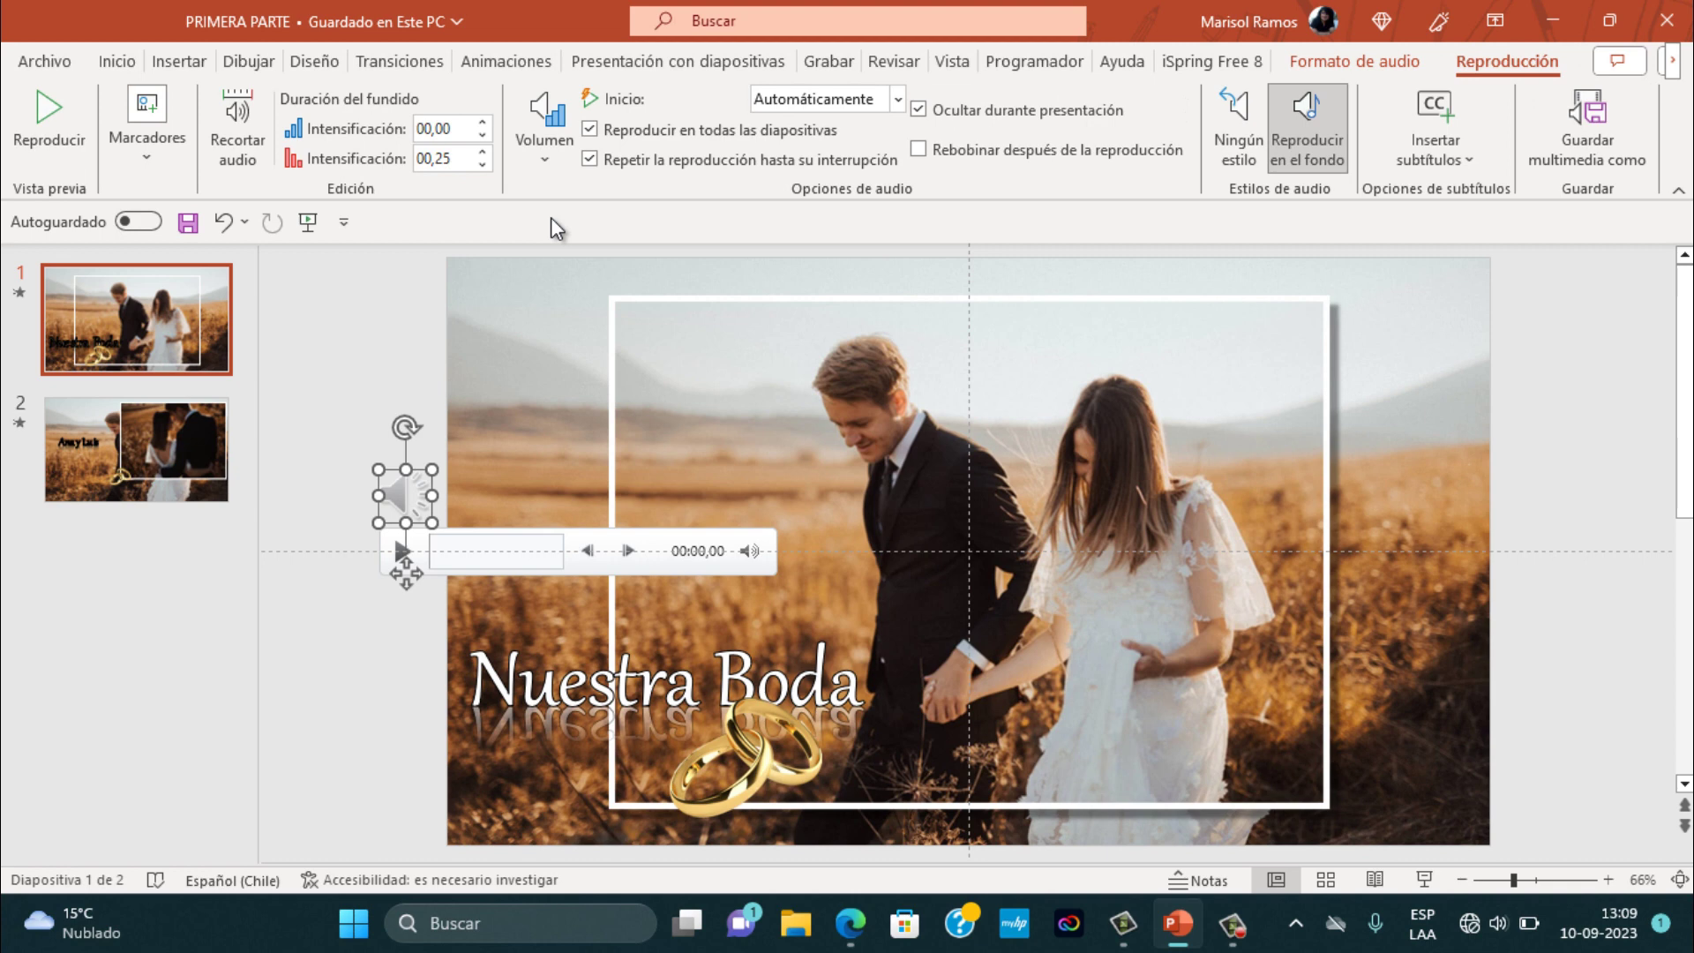
- Start a video export of the presentation at Full HD (1080p) quality
left_click(44, 60)
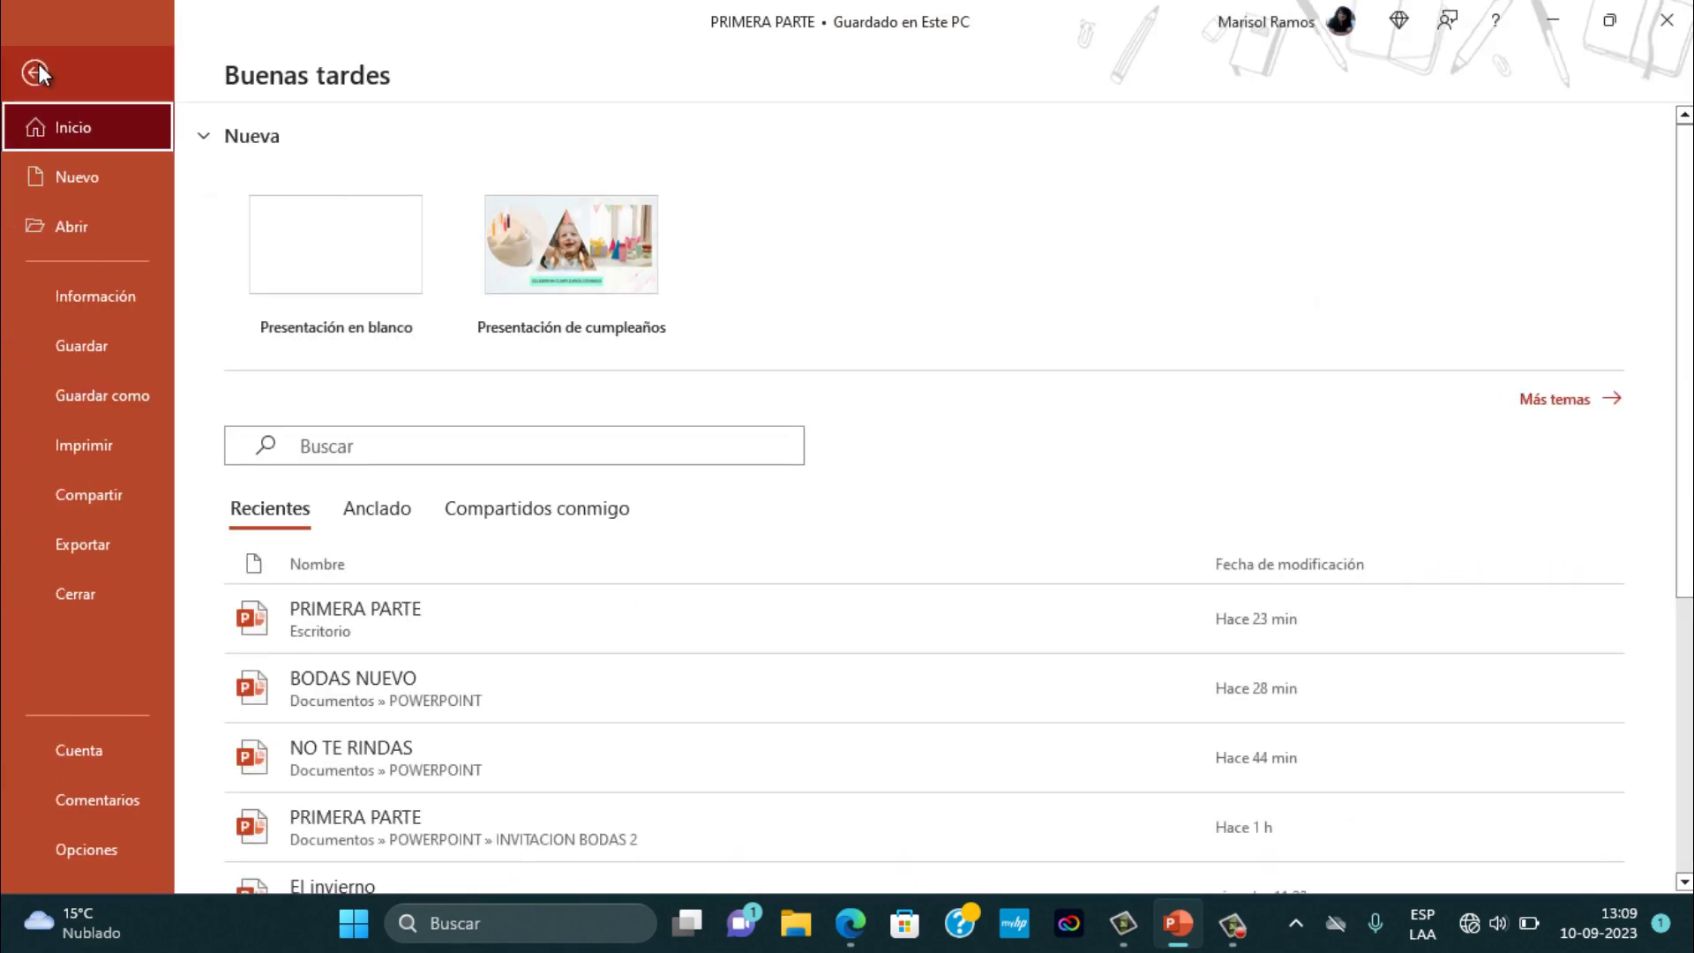
left_click(75, 547)
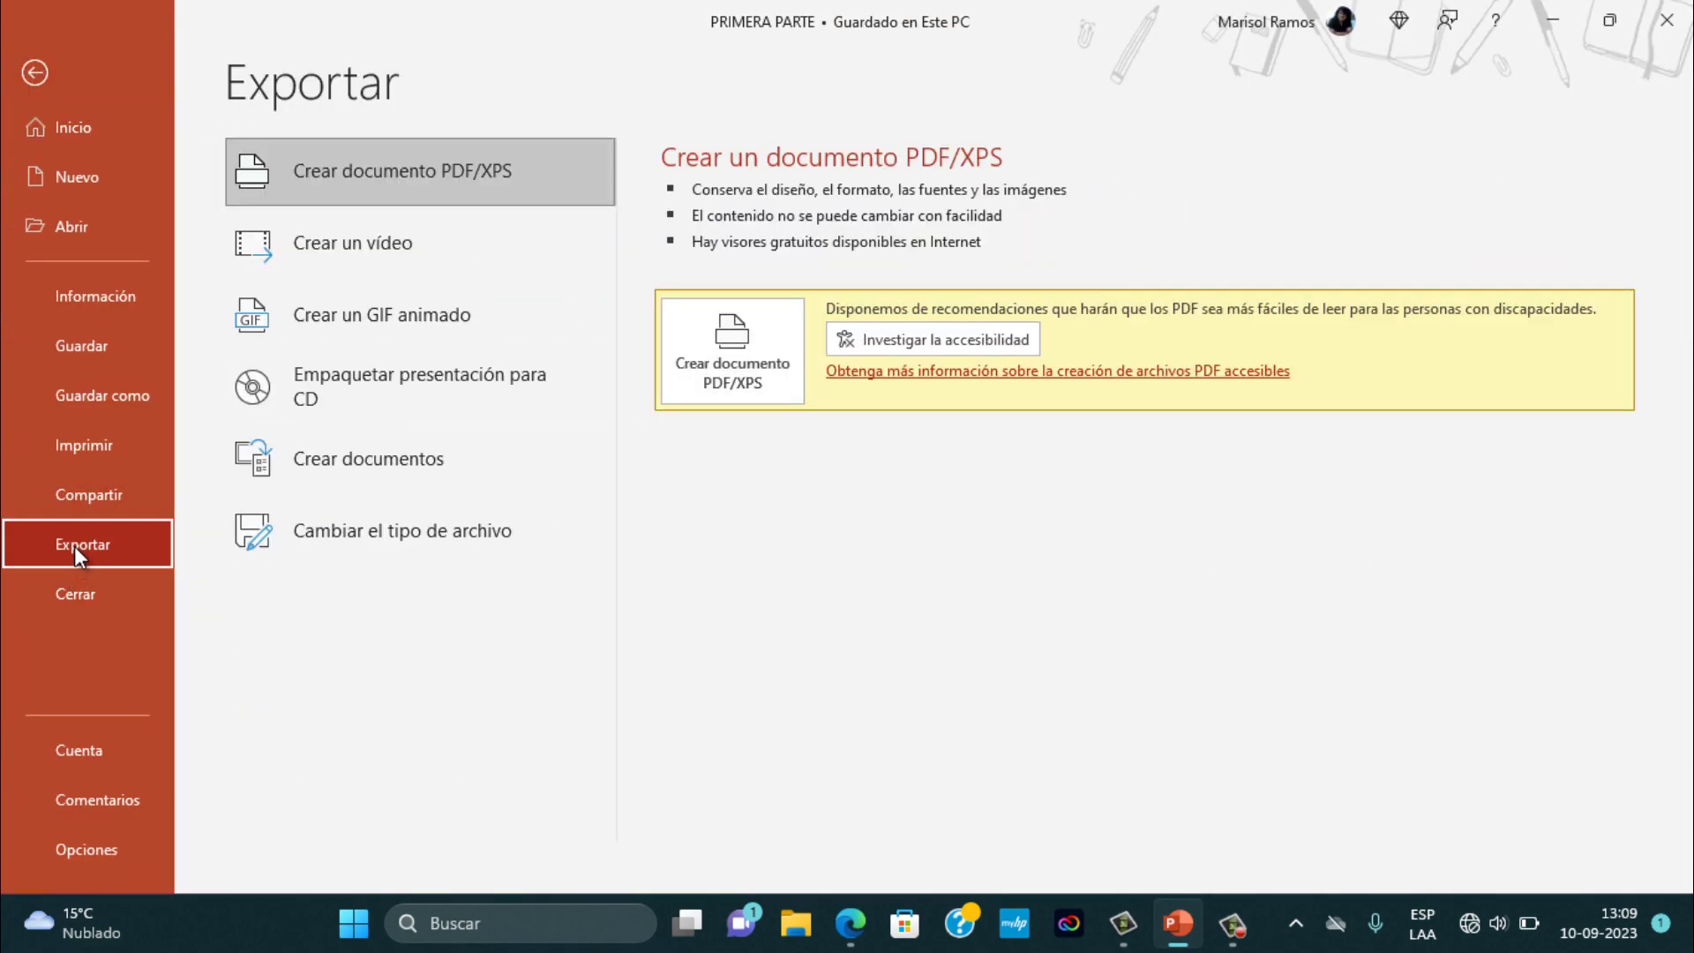
left_click(363, 244)
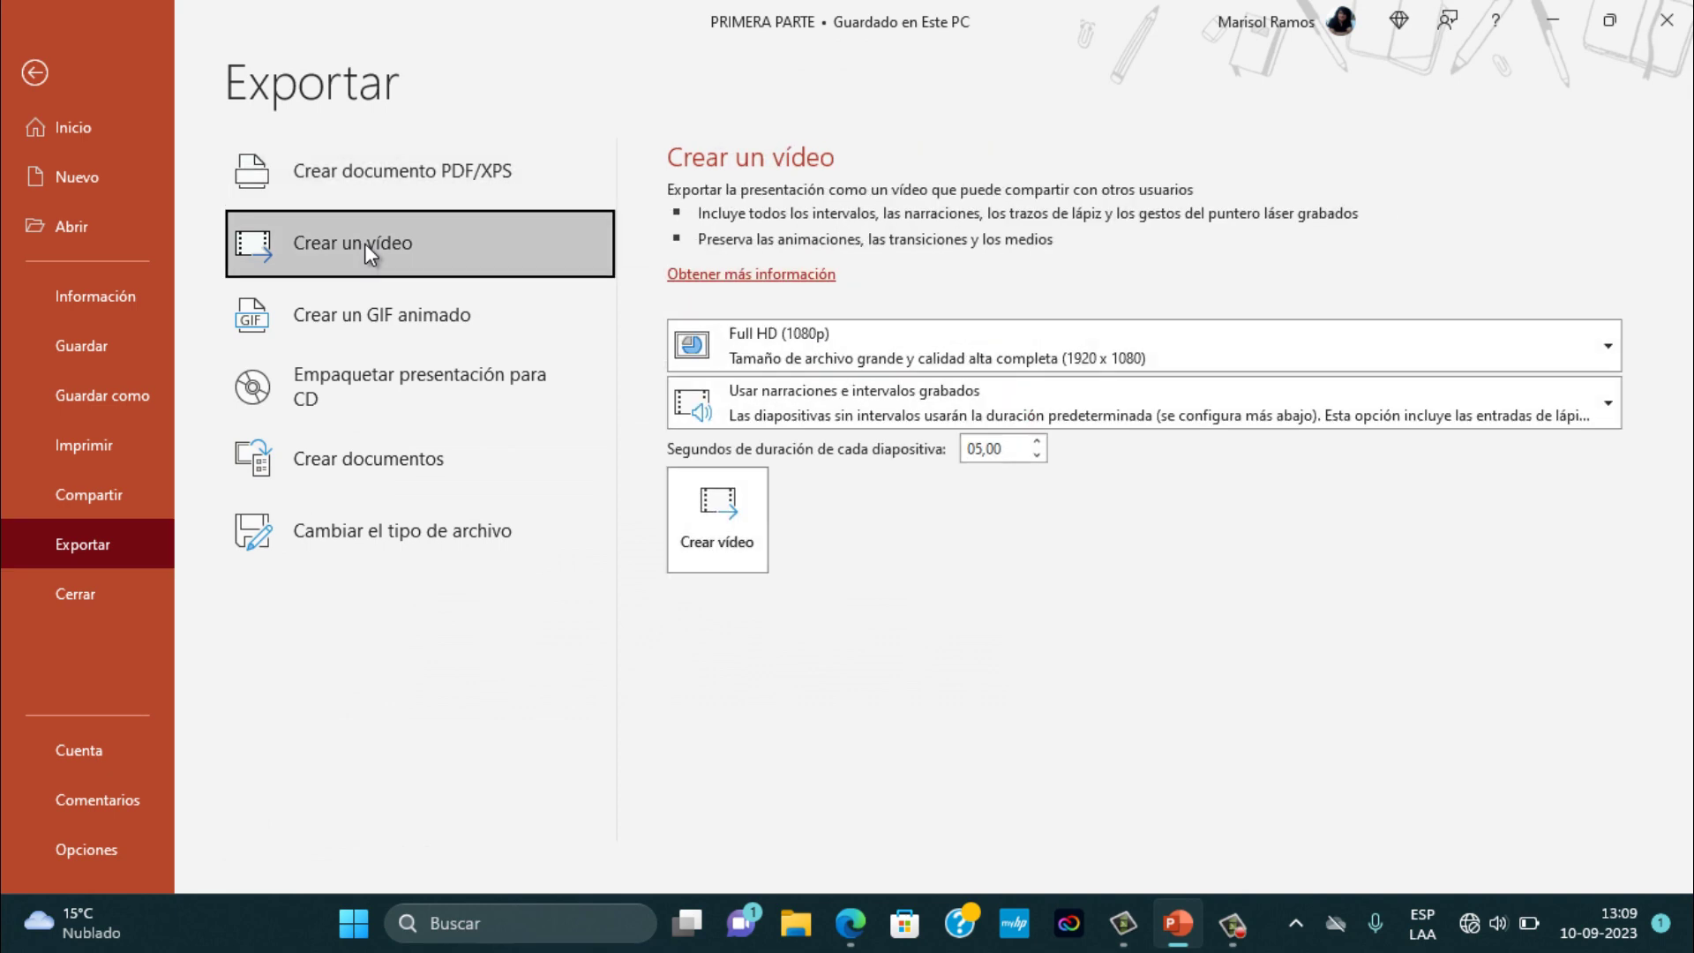
left_click(755, 341)
left_click(755, 340)
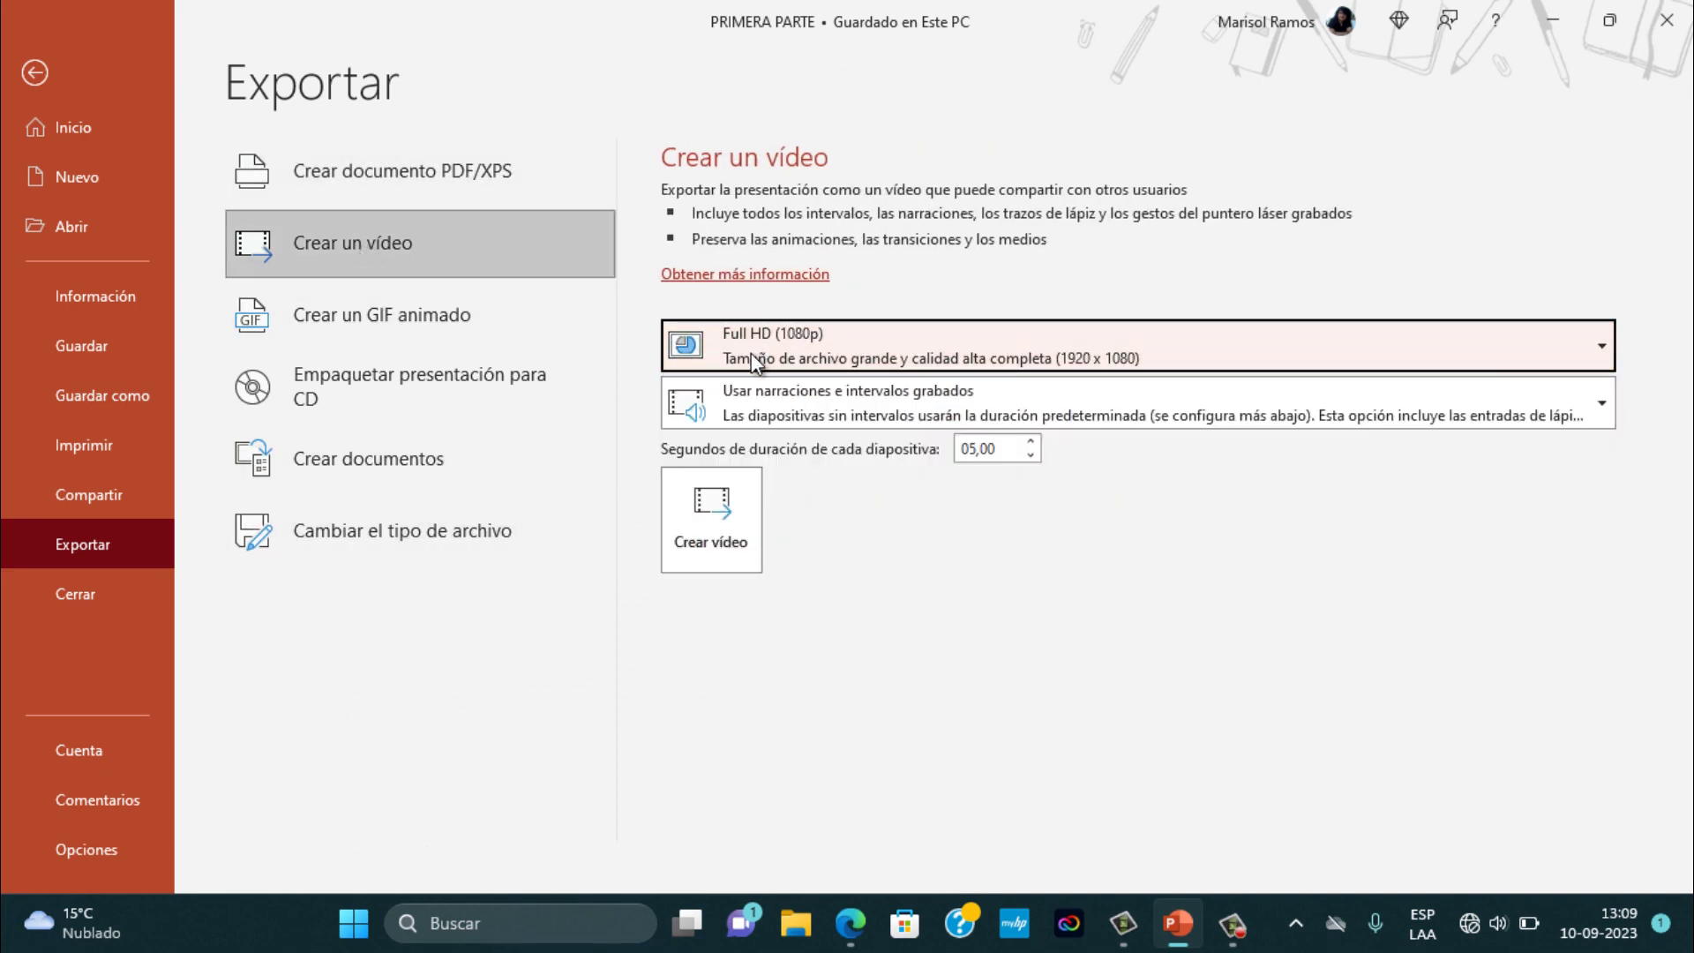
left_click(720, 536)
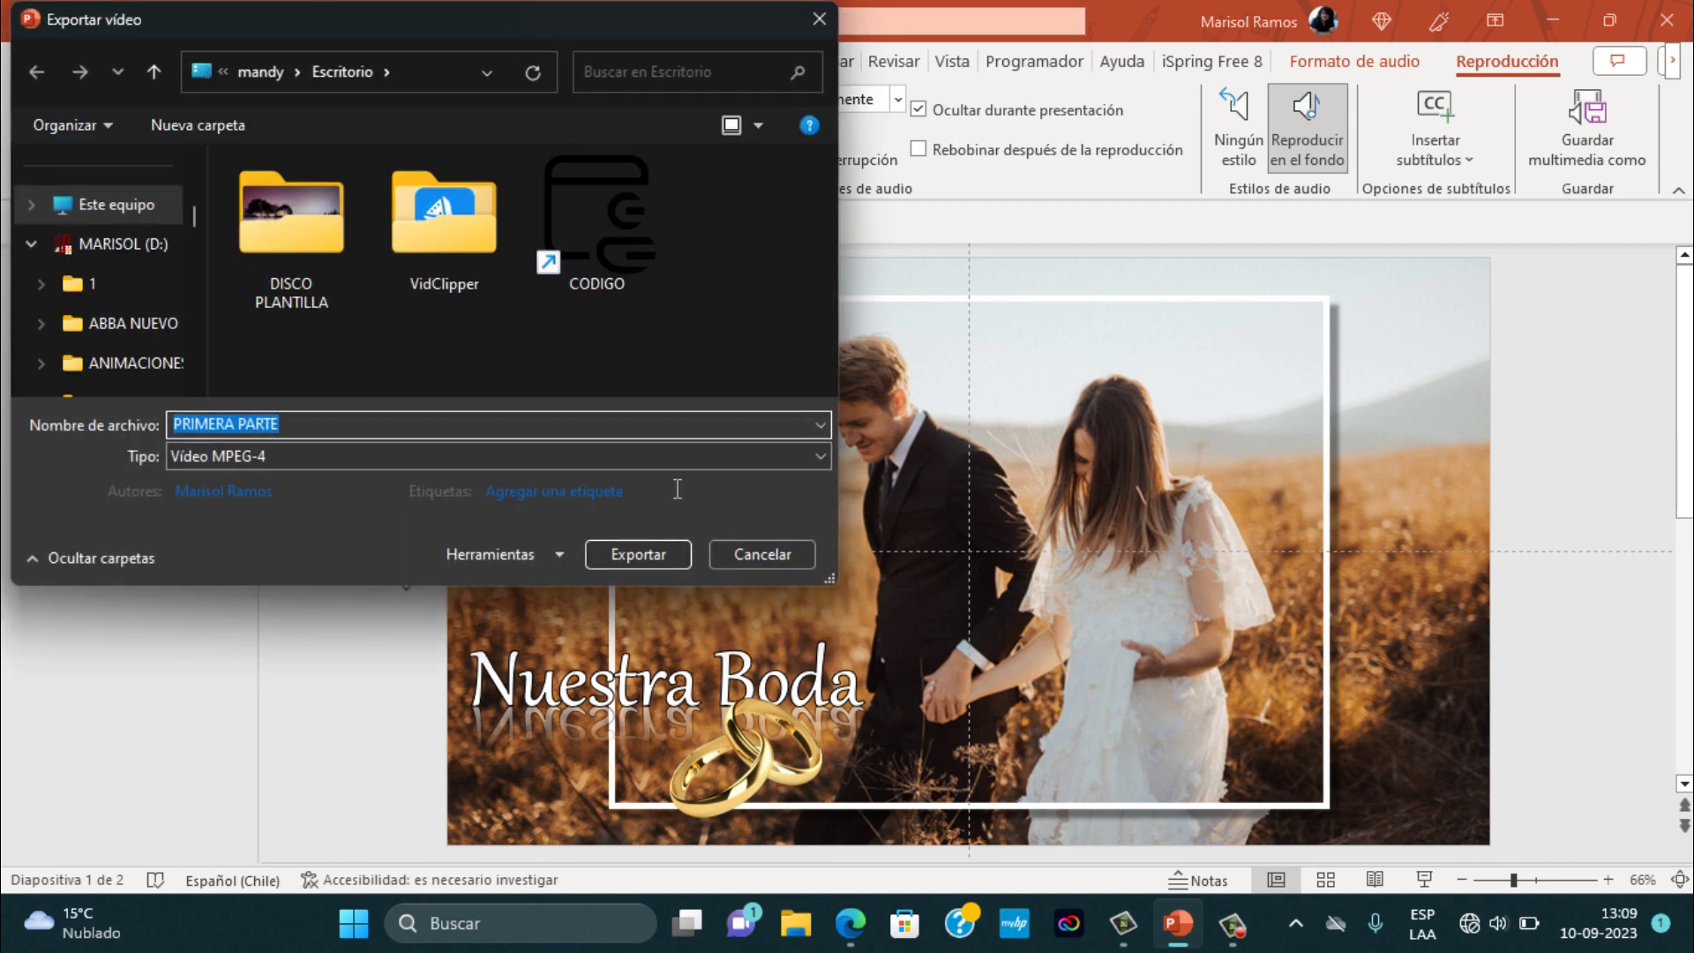
- Save the video to the Escritorio folder under the name 'INVITACION BODAS 2'
left_click_drag(193, 207, 199, 158)
left_click(108, 243)
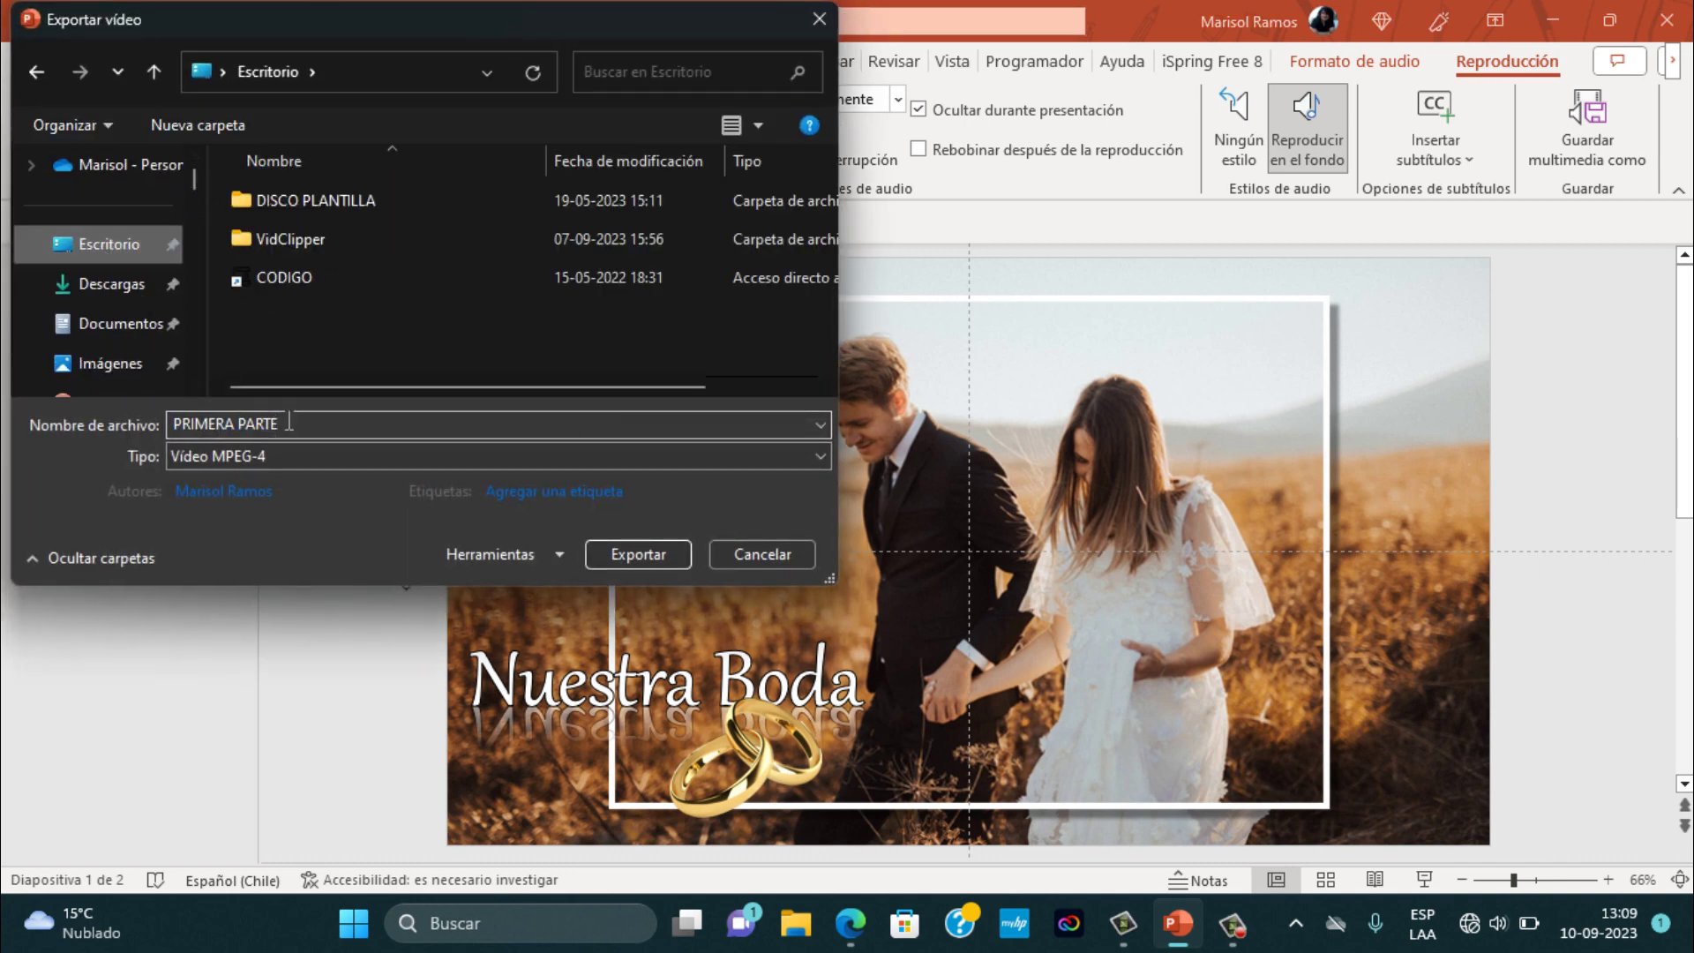
left_click(294, 416)
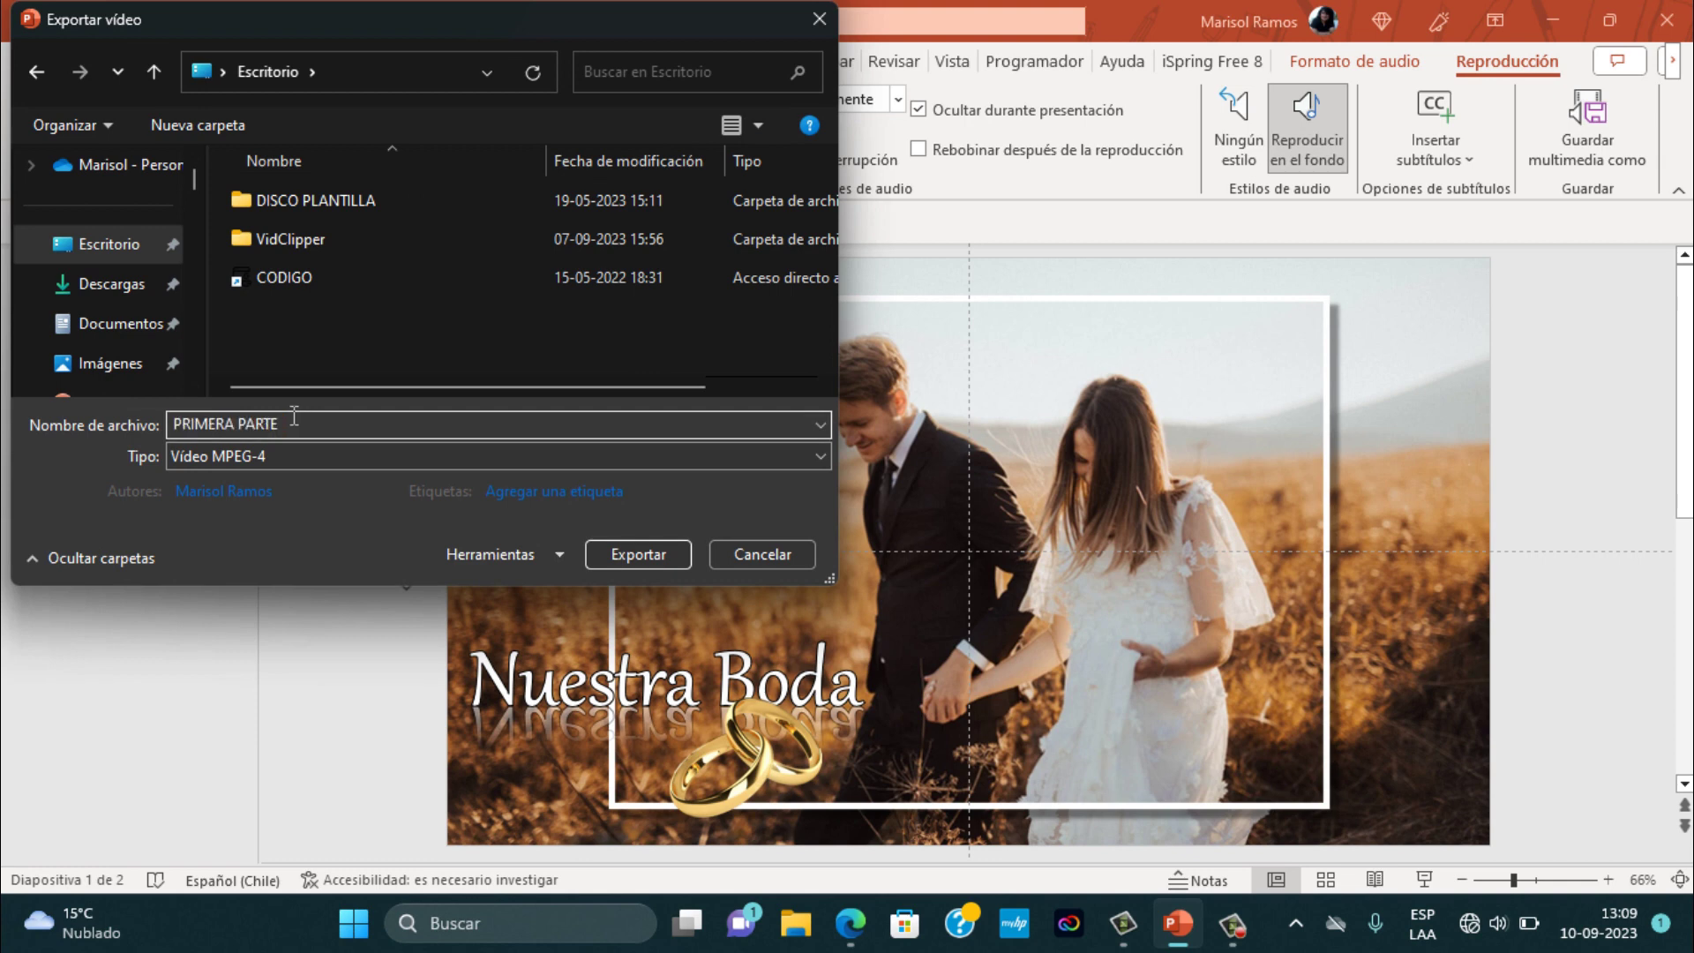
left_click_drag(294, 419, 181, 459)
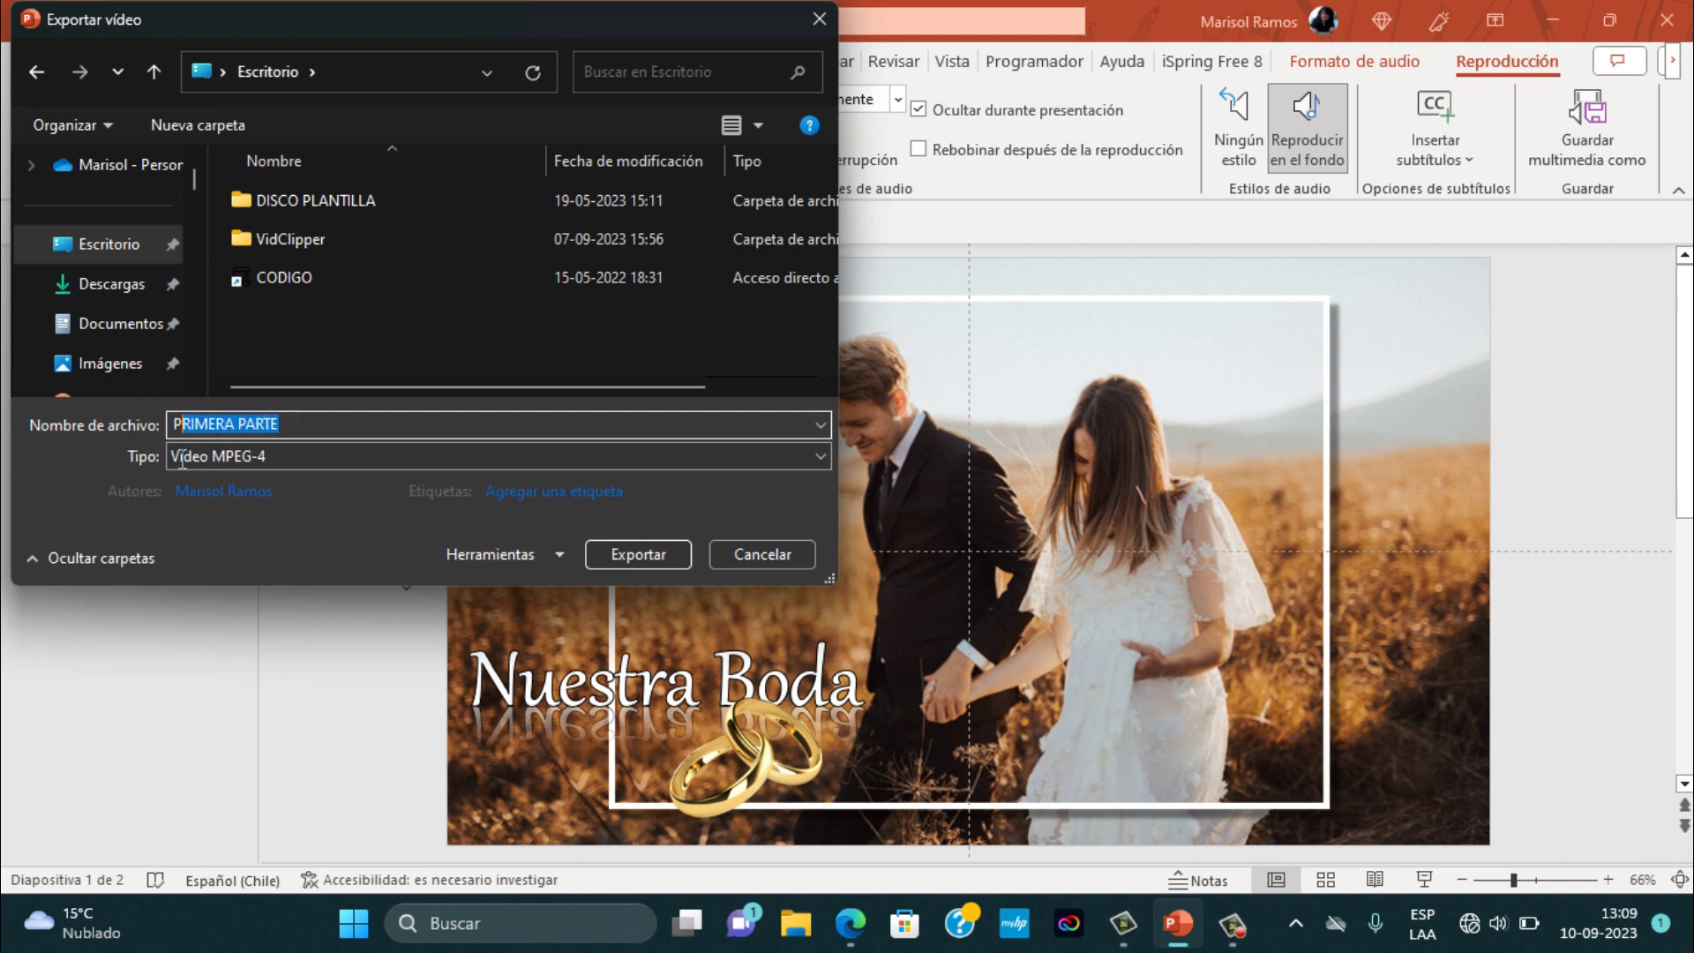
key("BackSpace")
type("INVITA")
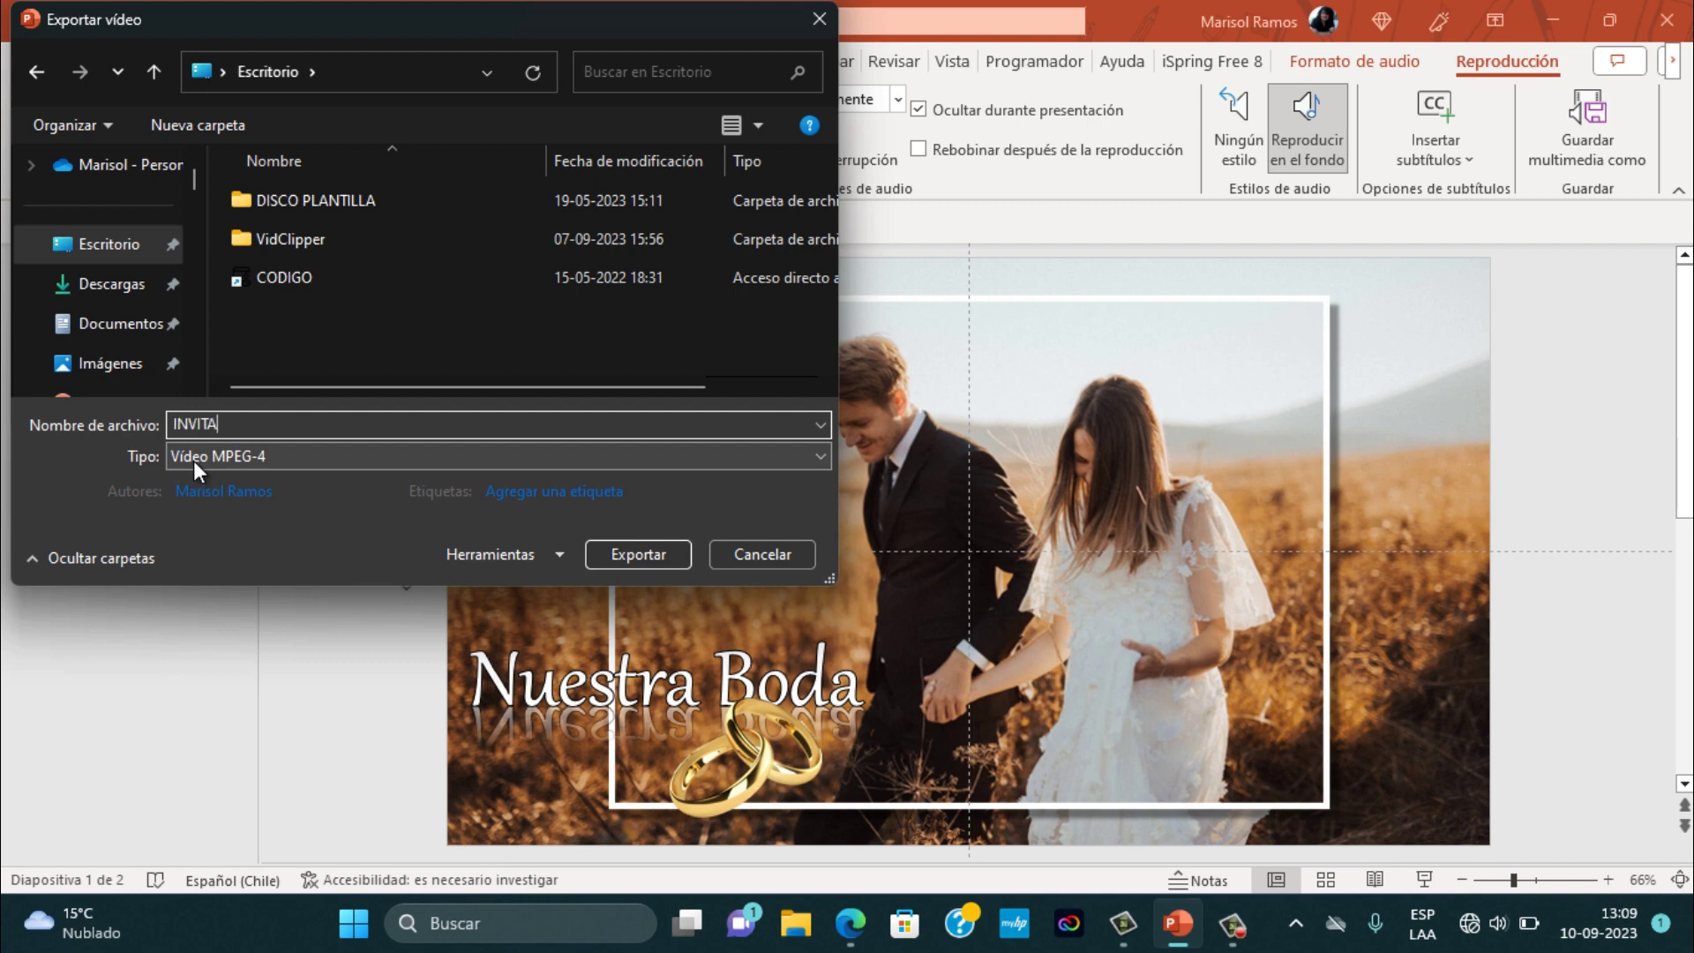
type("CION BOD")
type("AS 2")
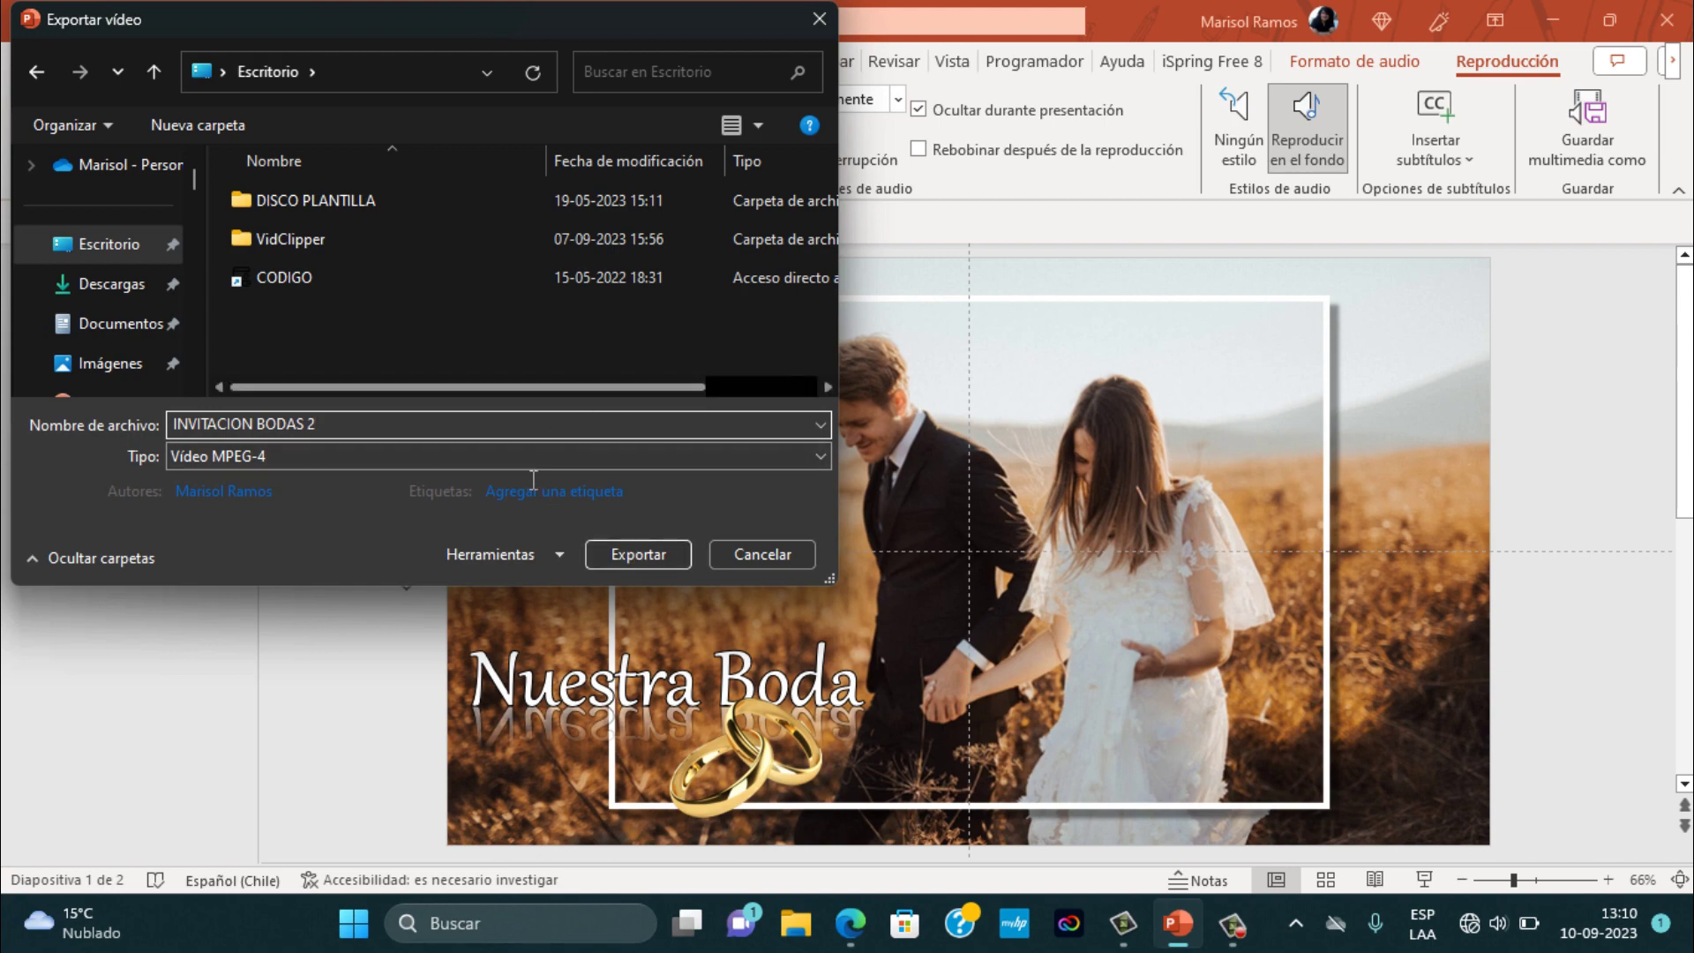
- Export INVITACION BODAS 2.mp4, then open the finished MP4 in the video player
left_click(614, 554)
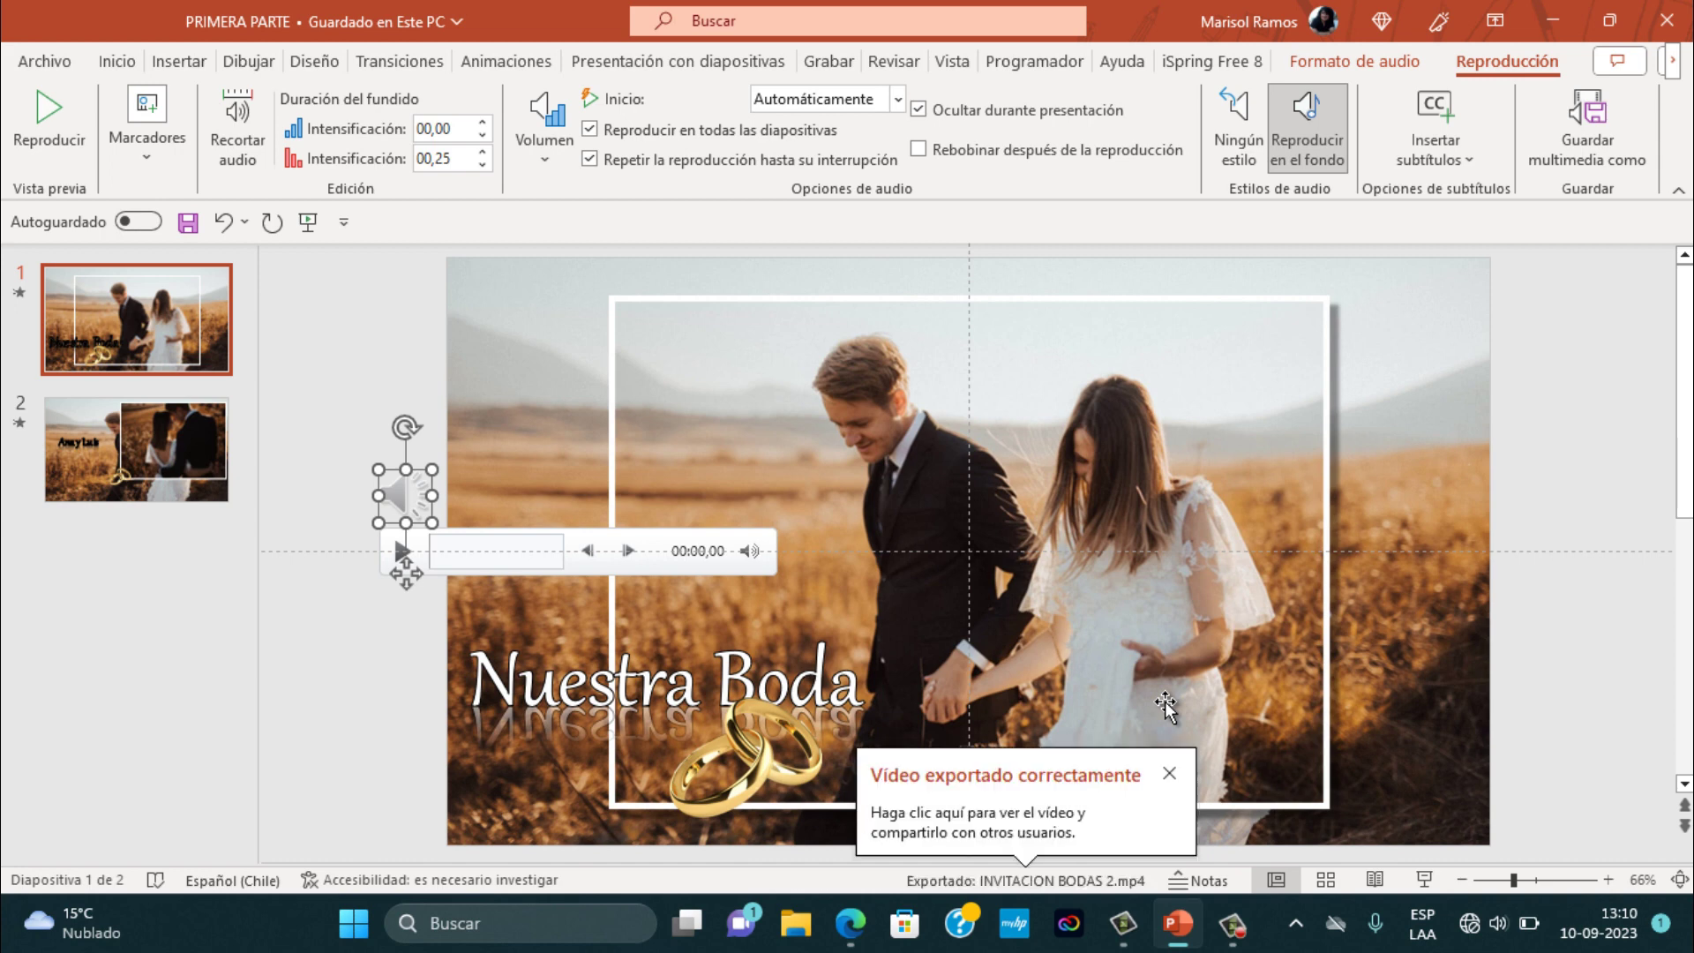
left_click(999, 814)
left_click(927, 567)
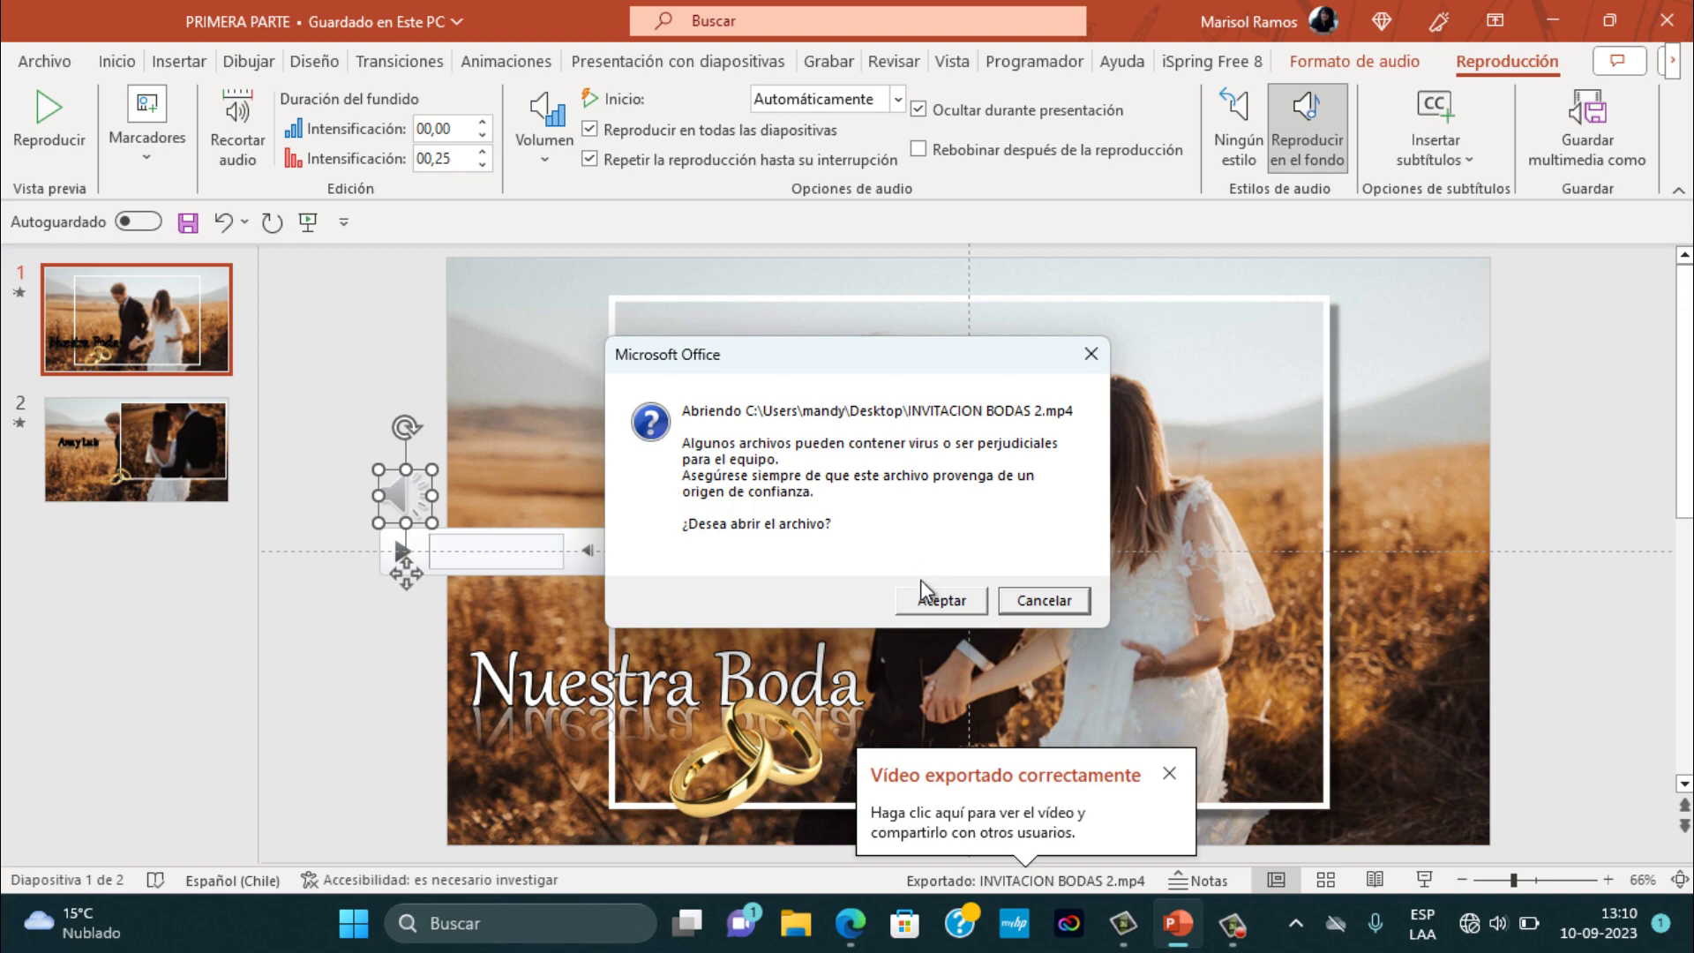
left_click(938, 607)
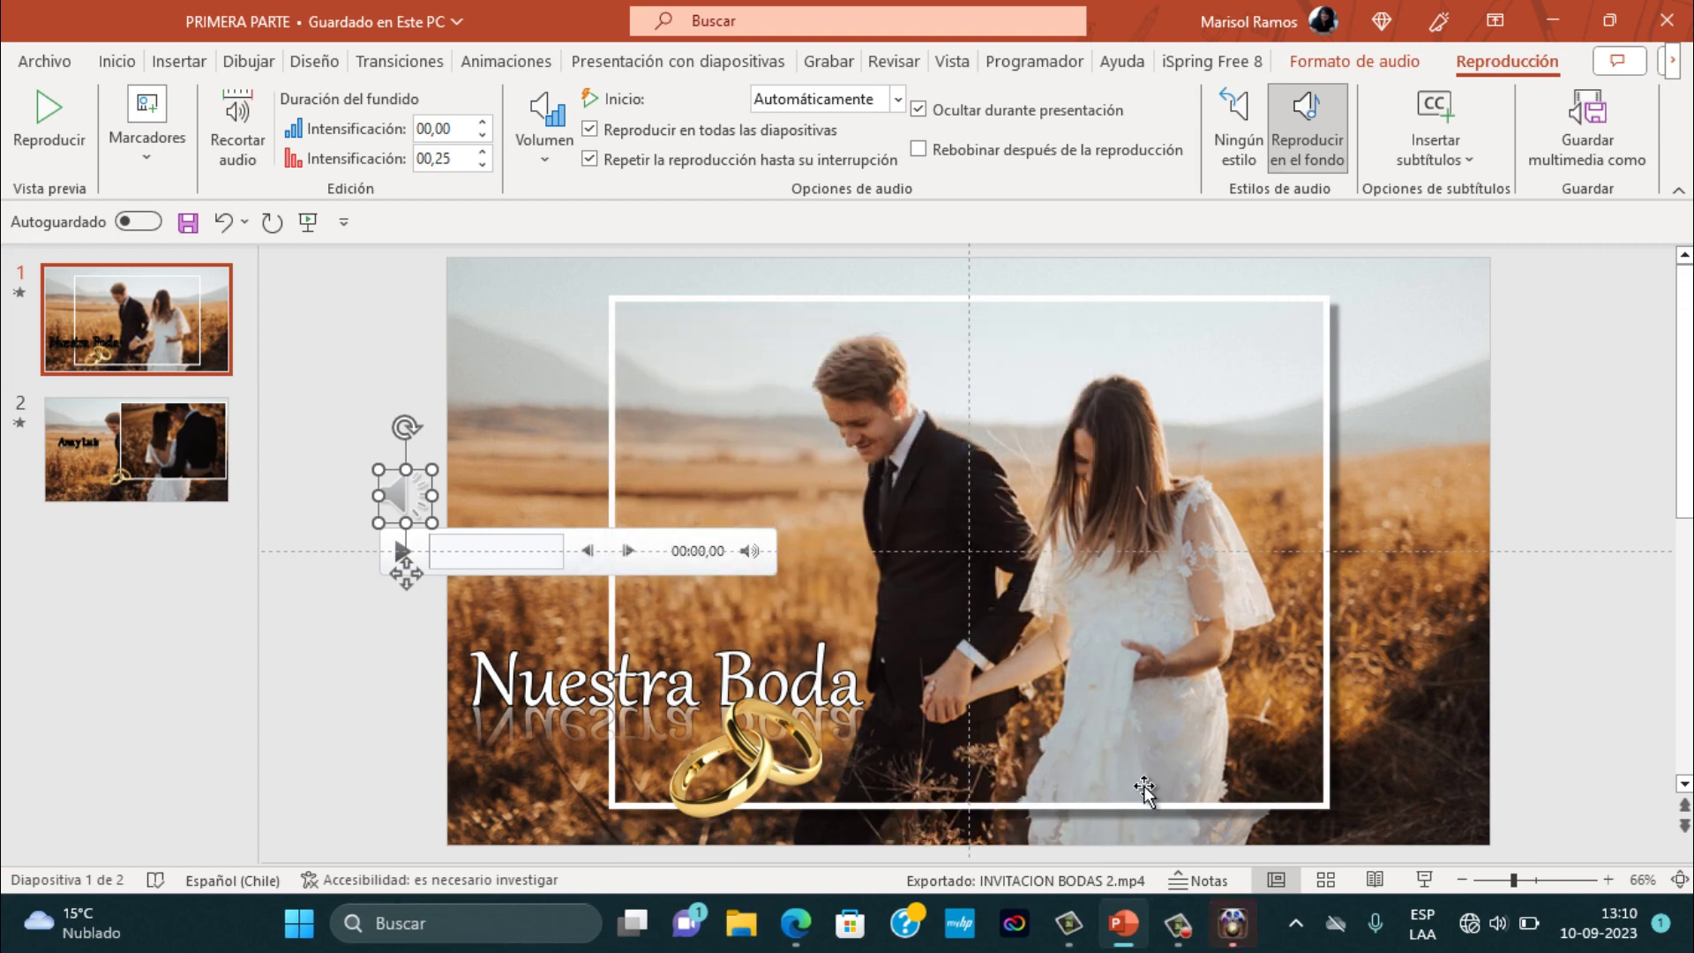
left_click(1233, 923)
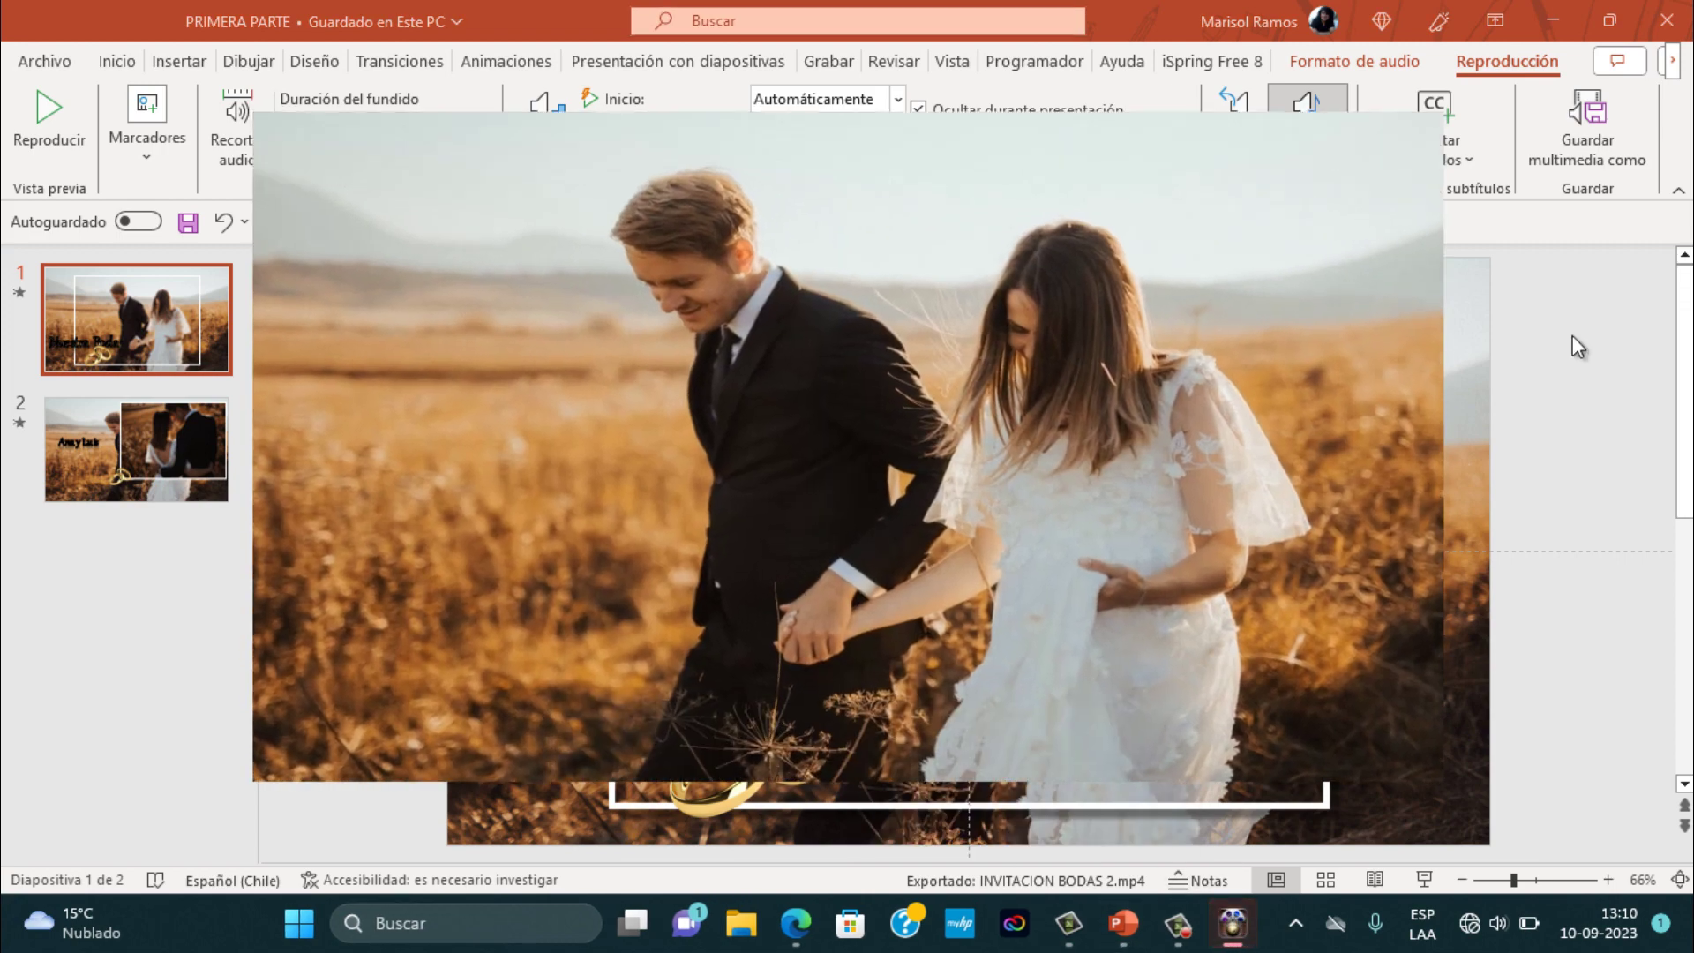
- Play the invitation video full screen to the 'Ana y Luis' slide, then return to a window
left_click(1392, 130)
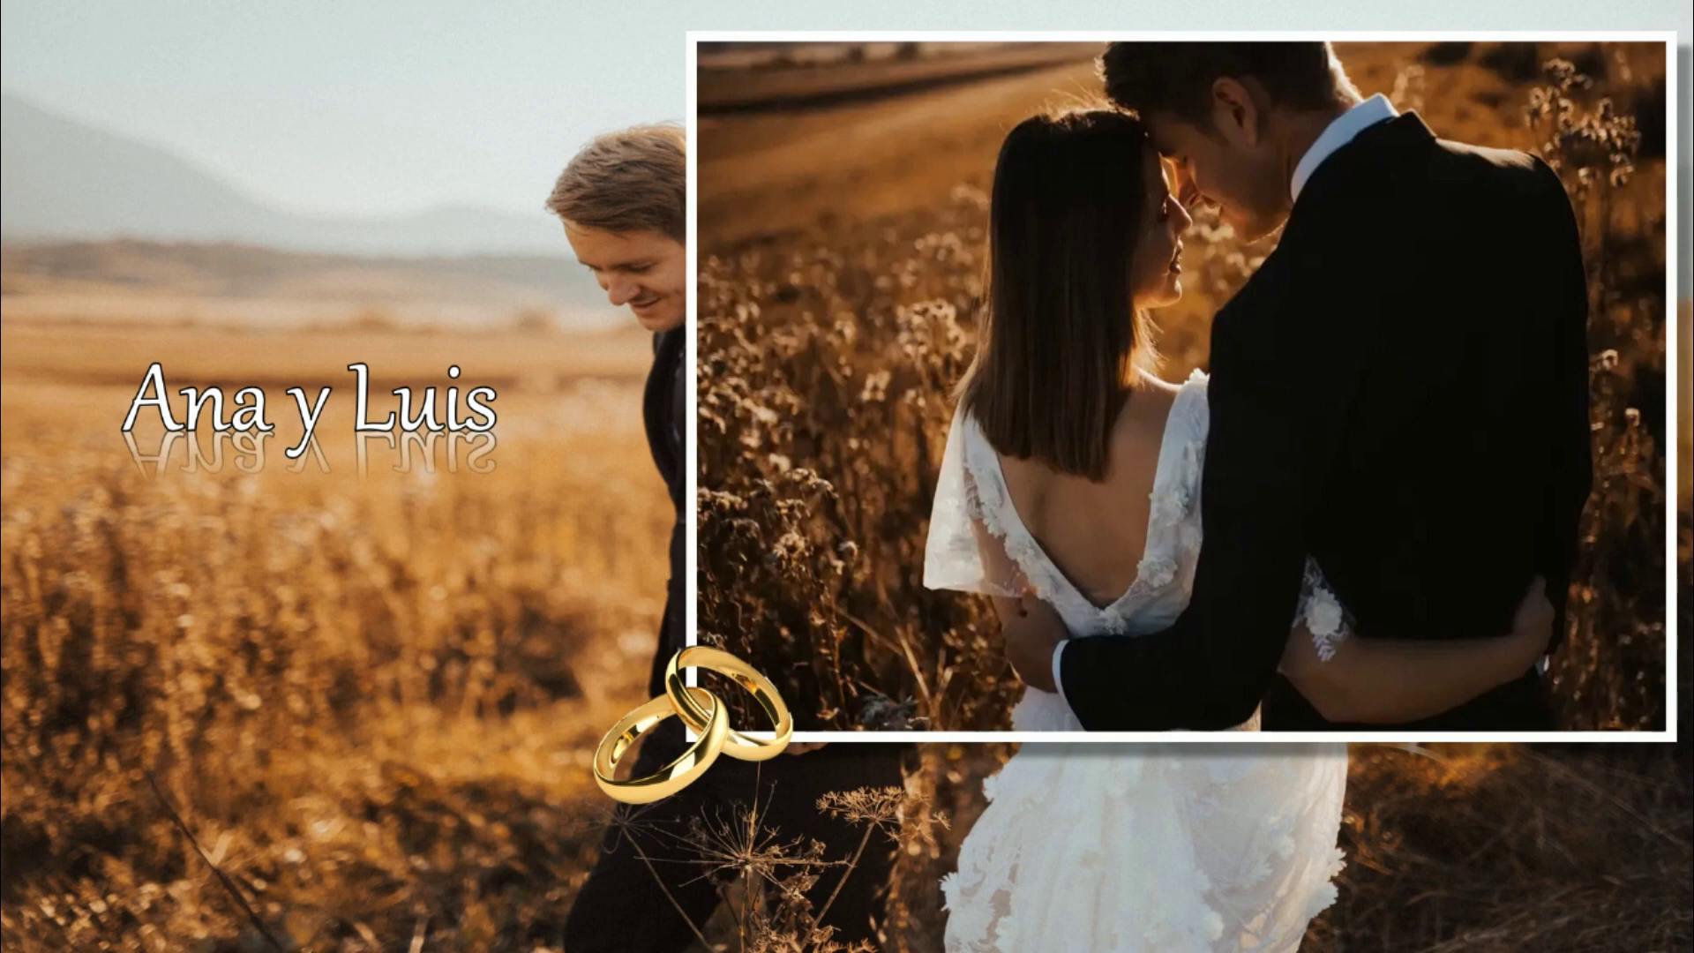
double_click(925, 388)
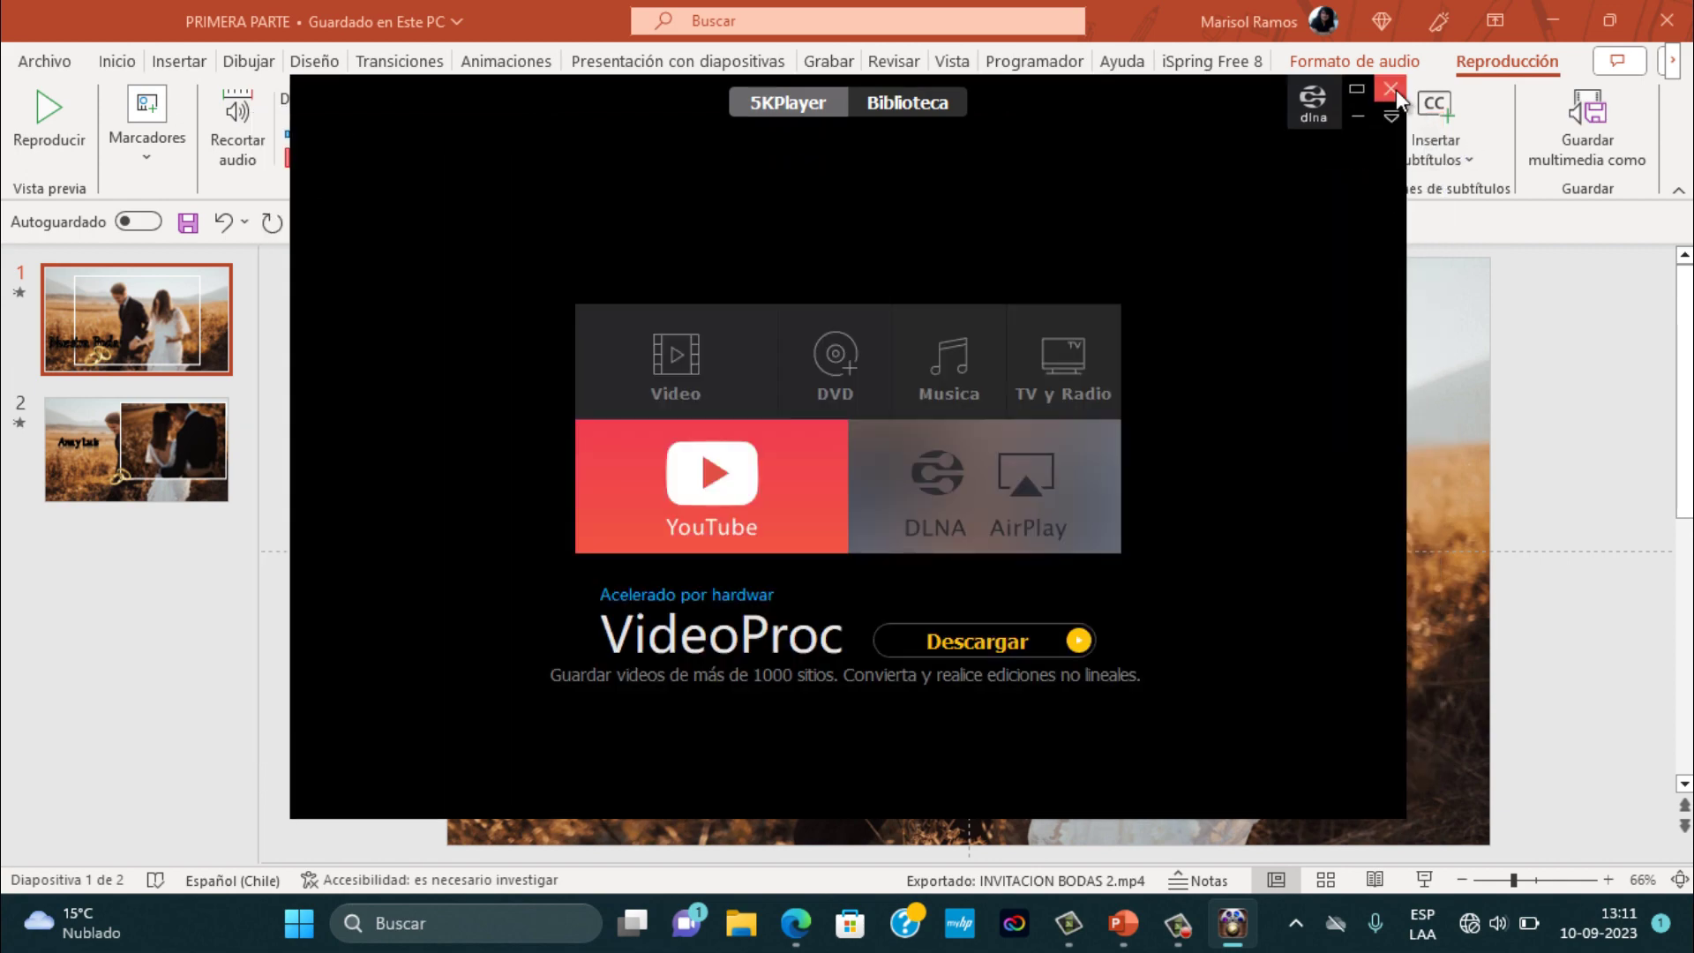
- Close 5KPlayer to return to PowerPoint's Nuestra Boda slide
left_click(1427, 128)
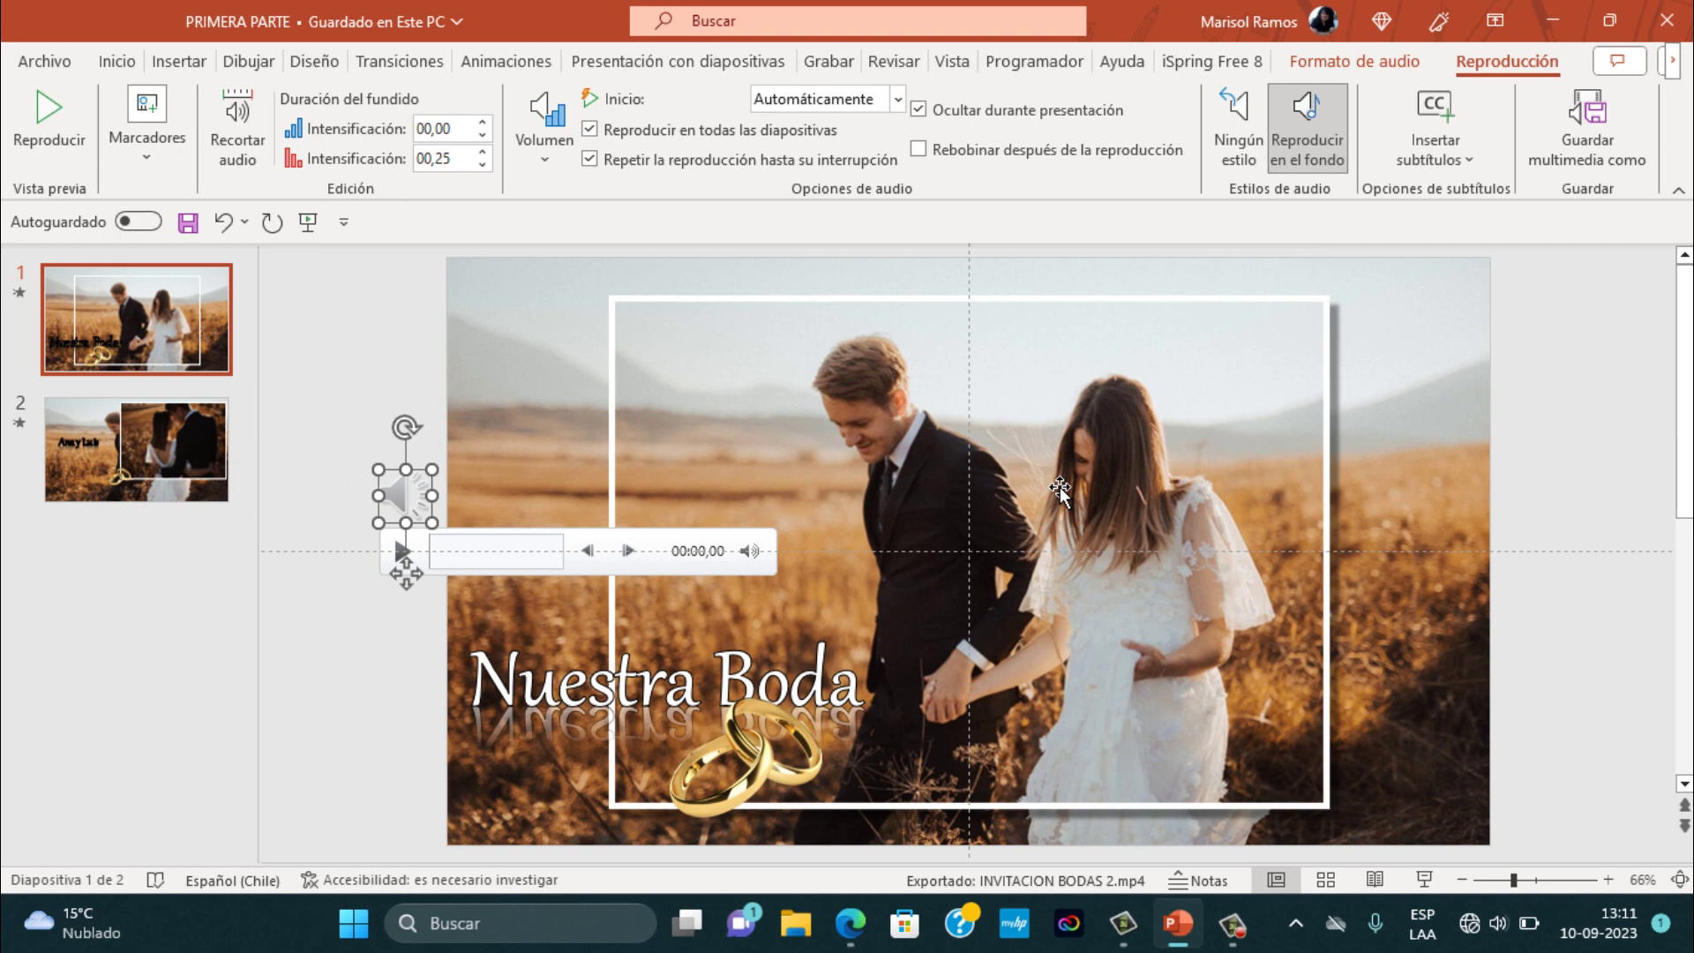